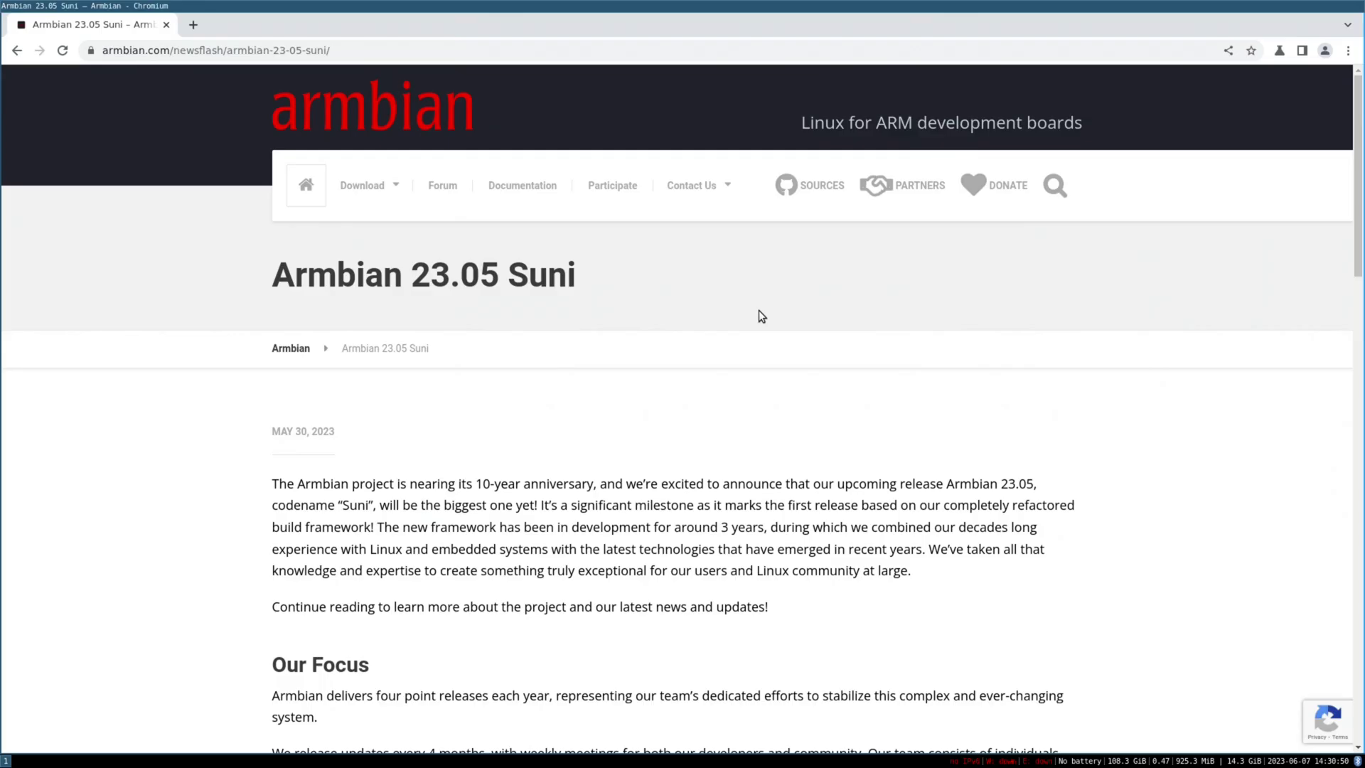
# - Read the Armbian 23.05 Suni release post down to its footer, then load armbian.com
pyautogui.click(370, 51)
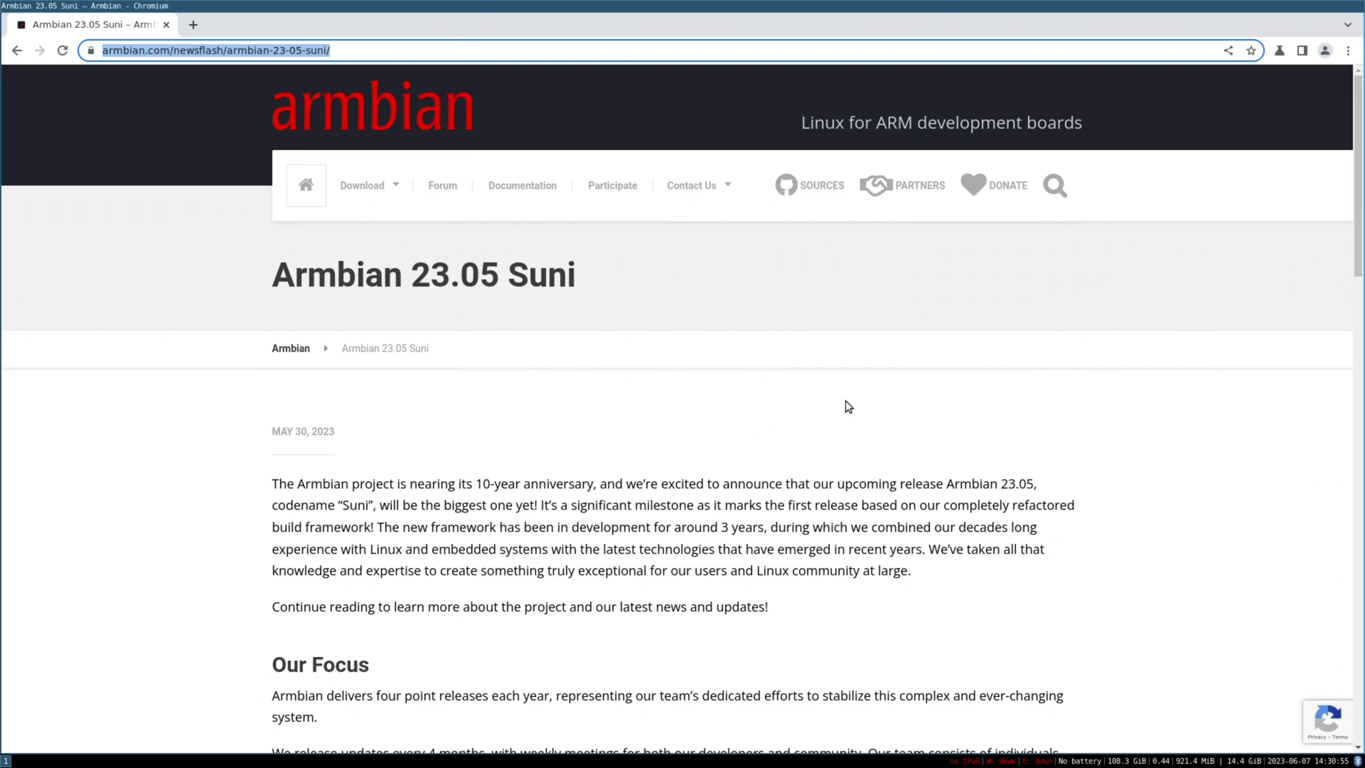
pyautogui.scroll(-3, 859, 399)
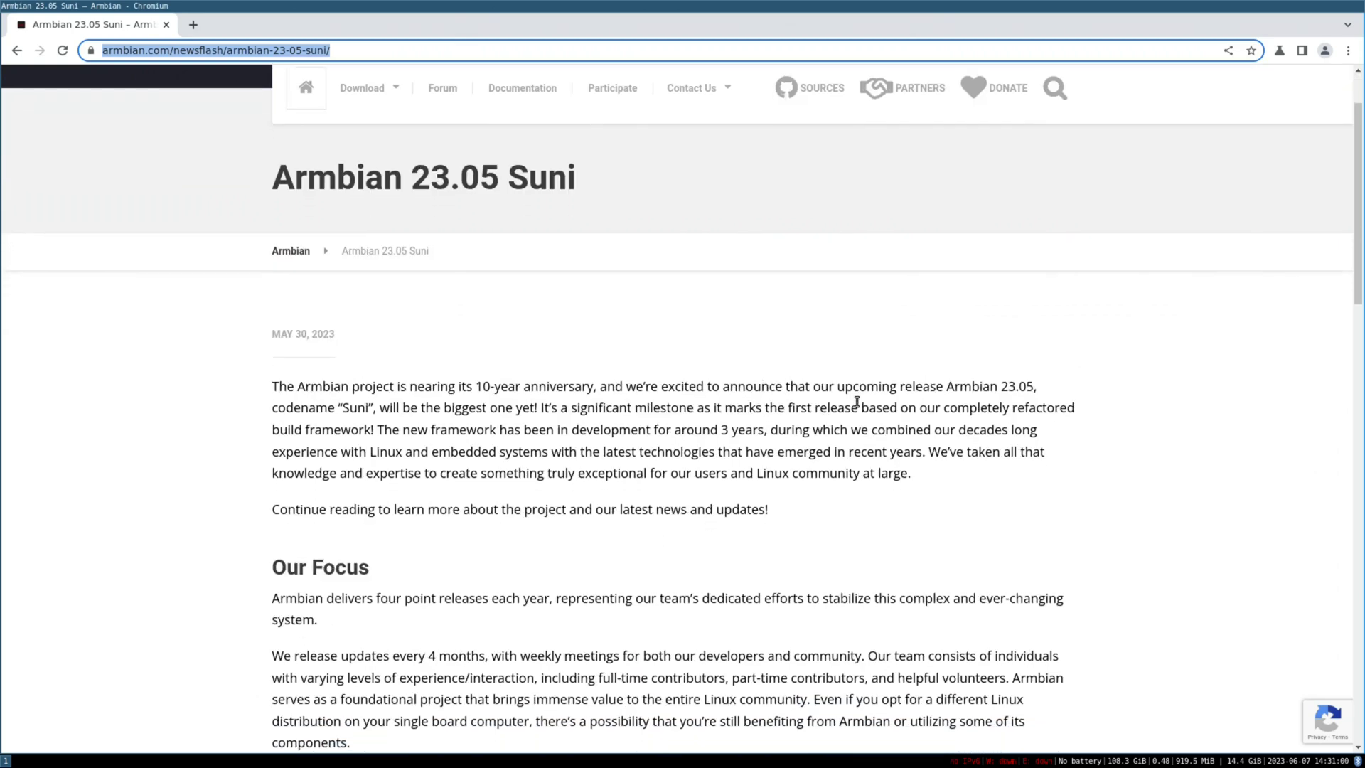
pyautogui.scroll(-2, 857, 402)
pyautogui.scroll(-2, 856, 402)
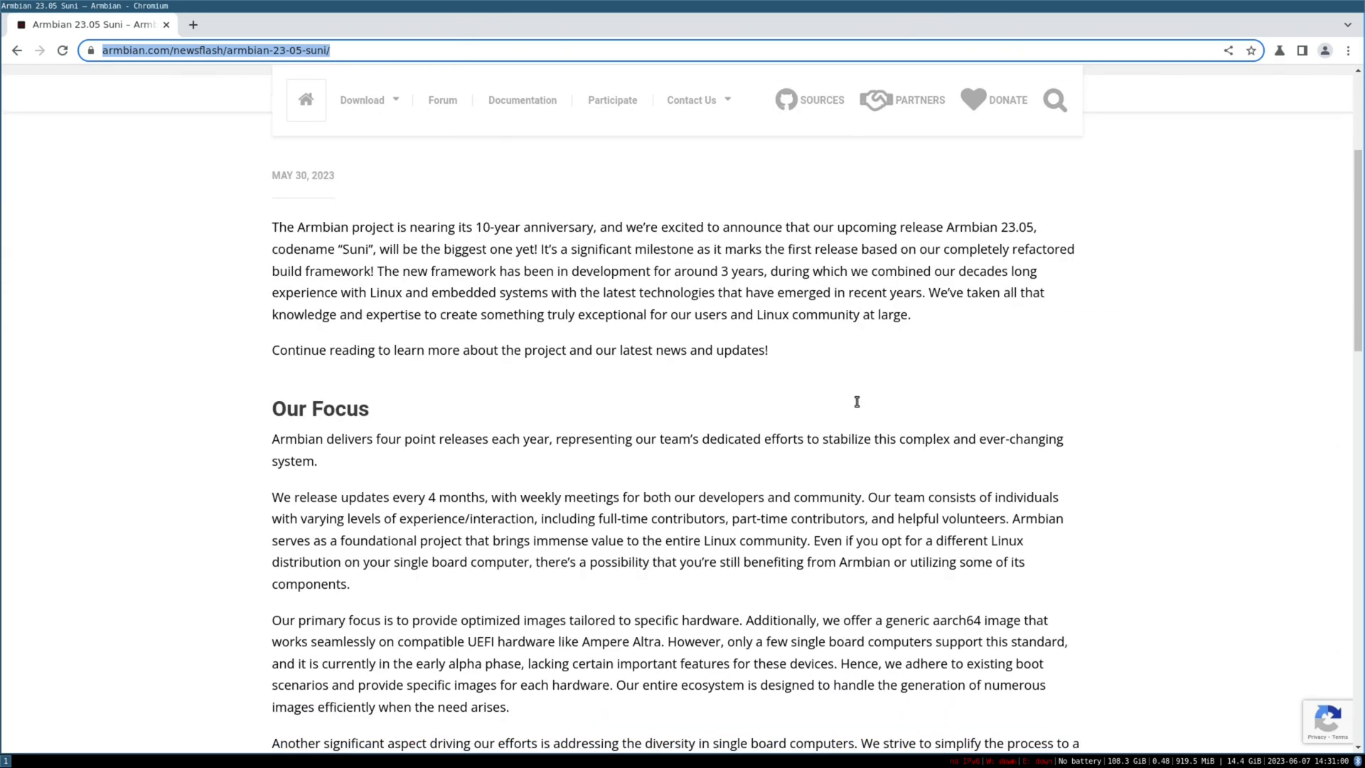
pyautogui.scroll(-3, 857, 403)
pyautogui.scroll(-5, 856, 404)
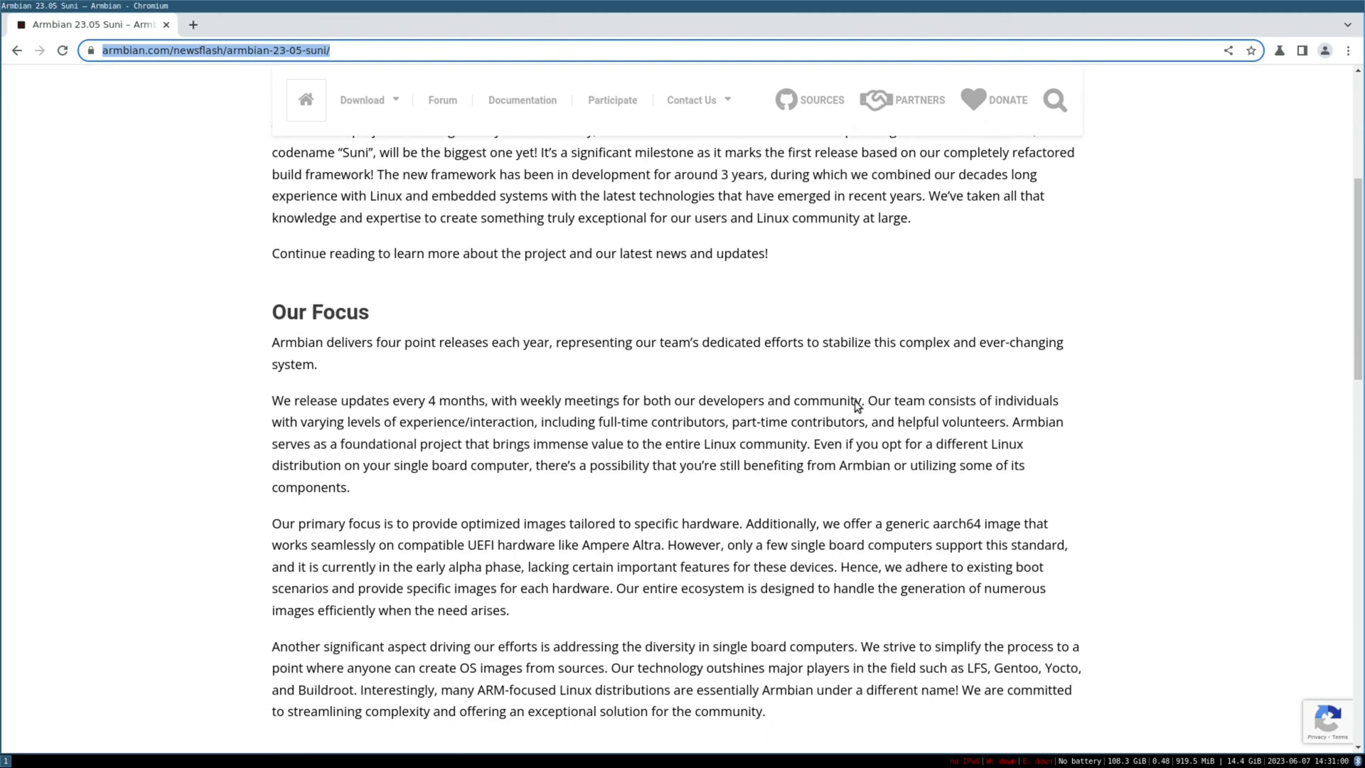
pyautogui.scroll(-2, 856, 404)
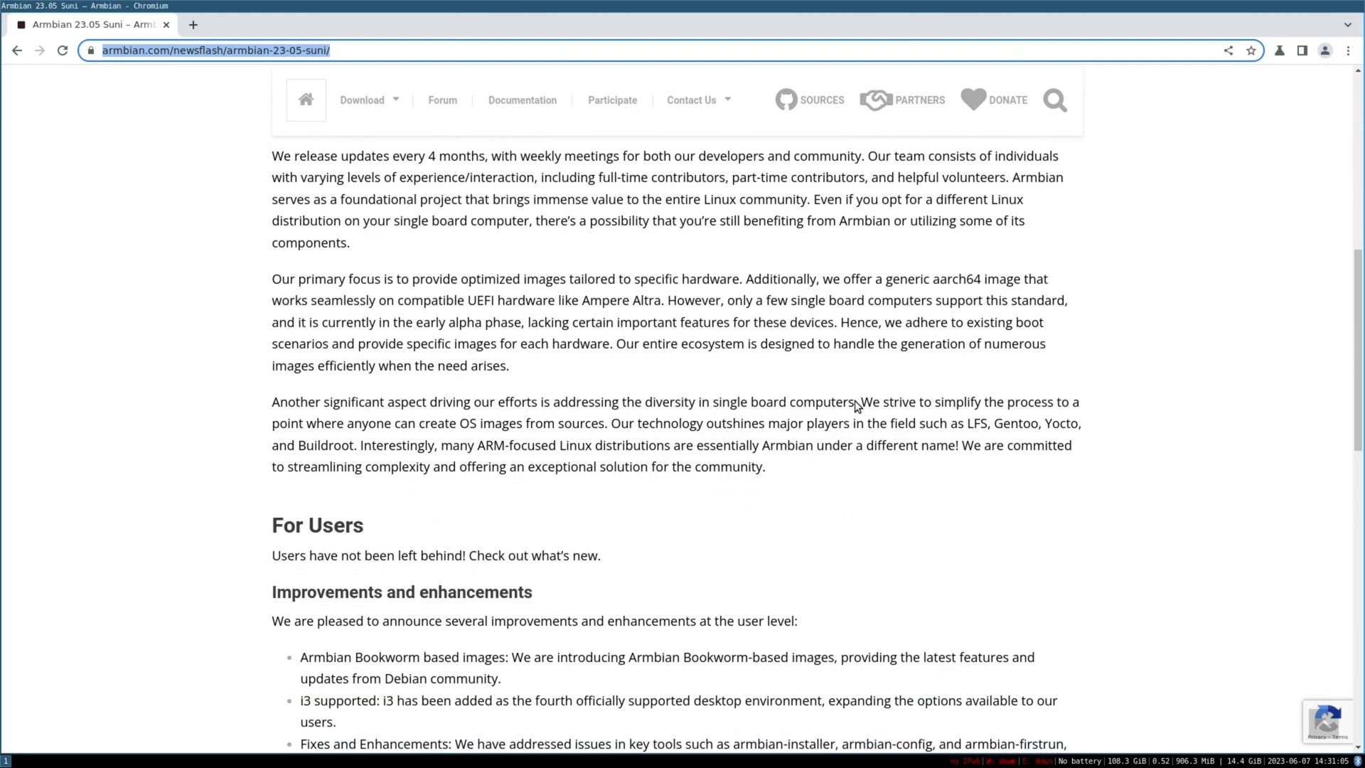
pyautogui.scroll(-4, 857, 404)
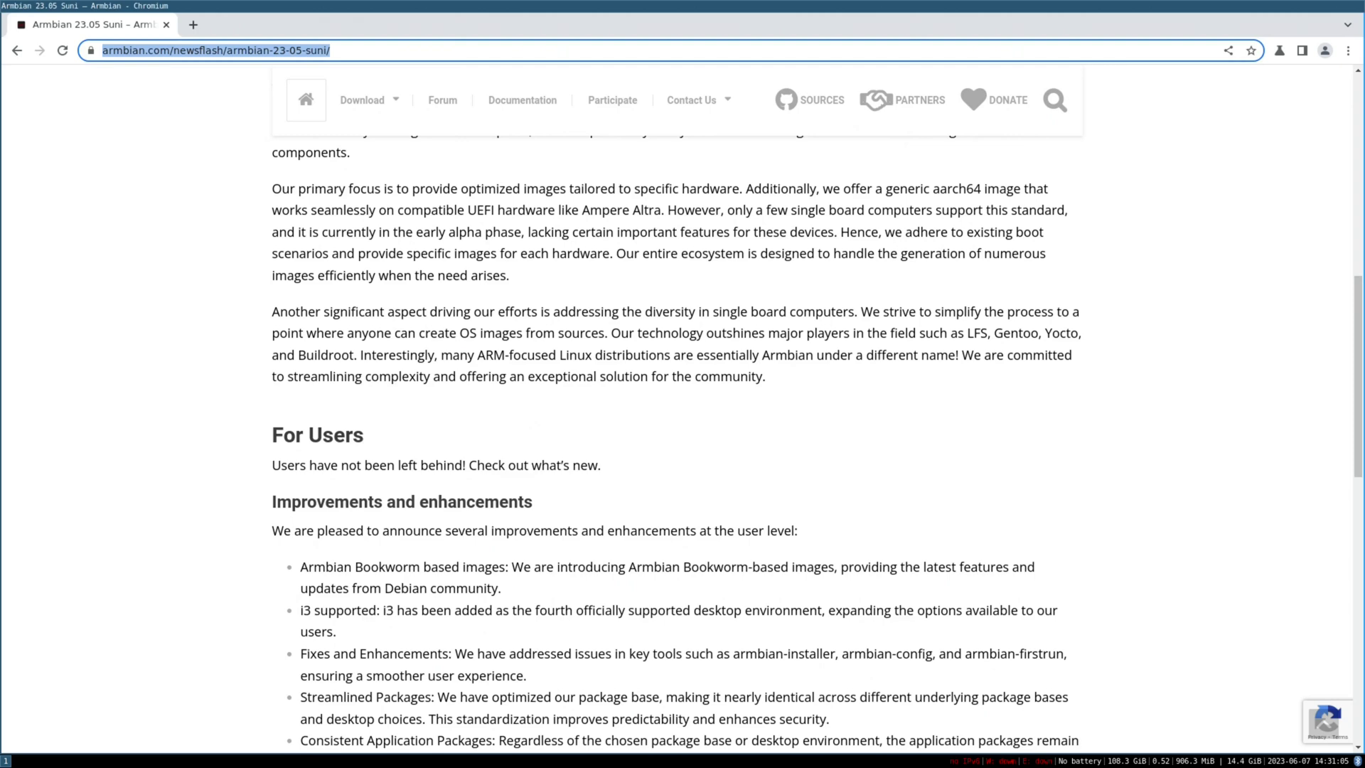
pyautogui.scroll(-2, 855, 401)
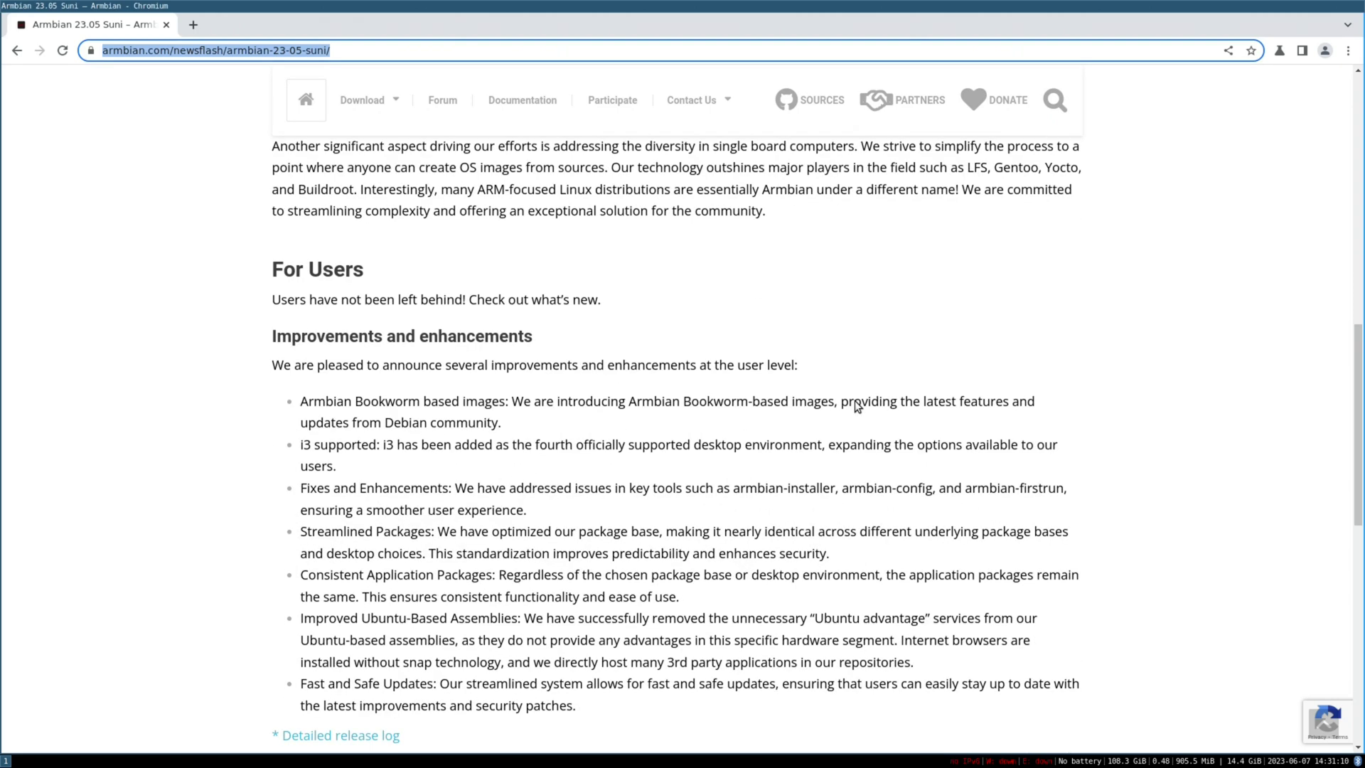
pyautogui.scroll(-2, 856, 405)
pyautogui.scroll(-2, 857, 405)
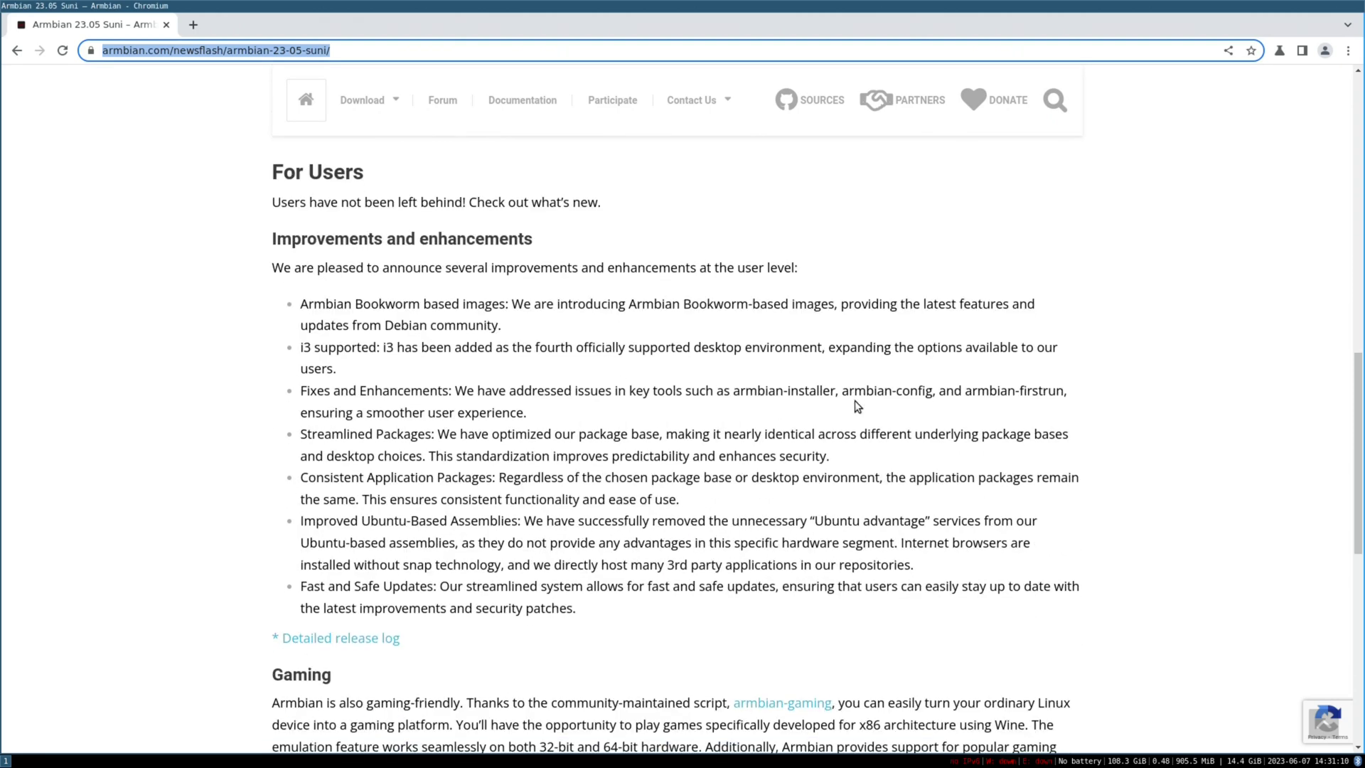
pyautogui.scroll(-2, 856, 405)
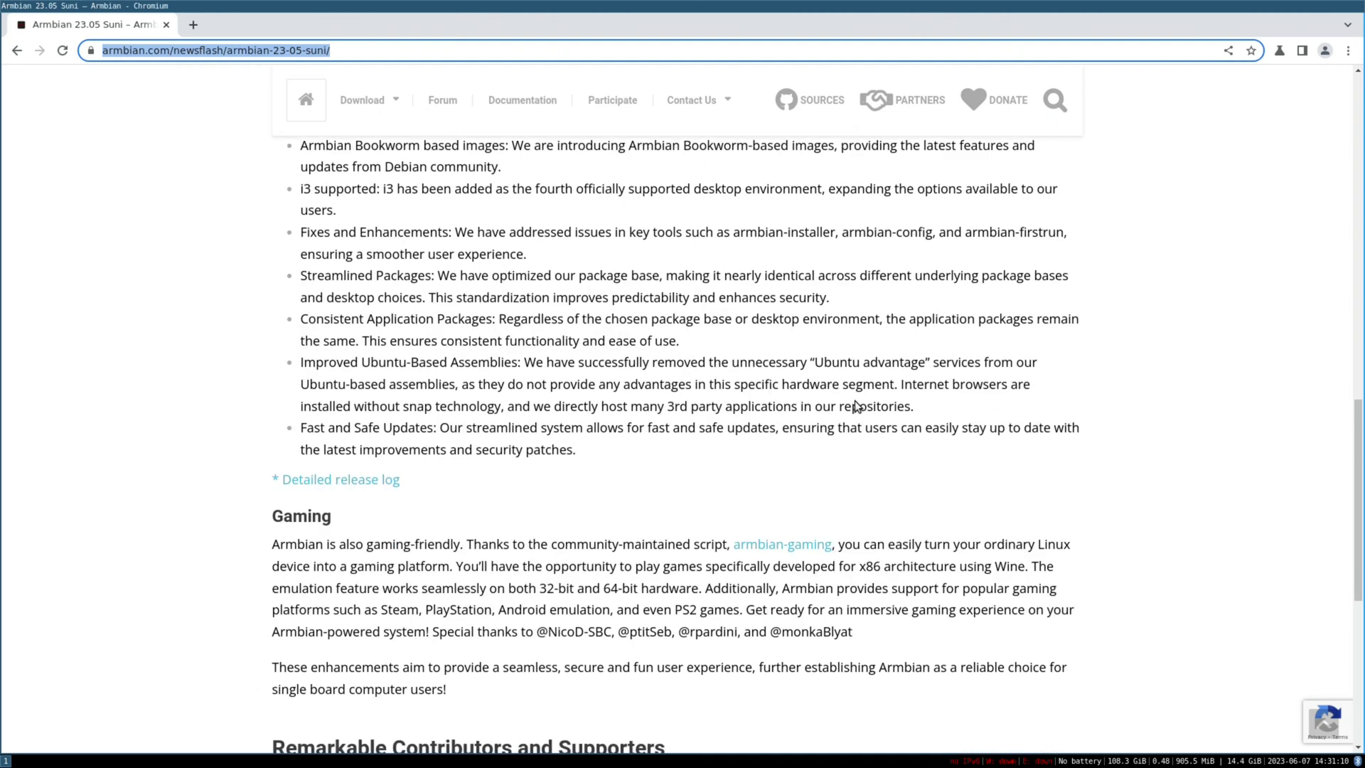
pyautogui.scroll(-2, 856, 405)
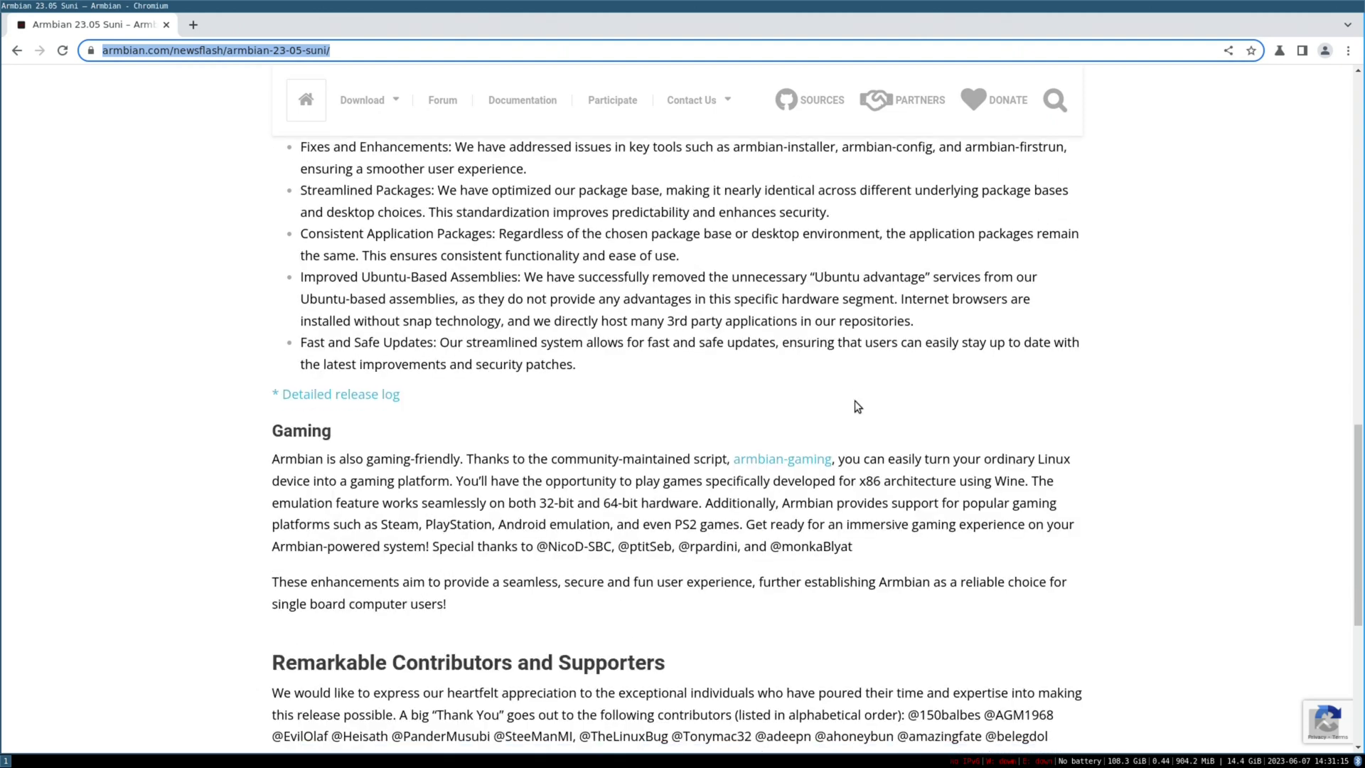
pyautogui.scroll(-2, 856, 405)
pyautogui.scroll(-2, 856, 405)
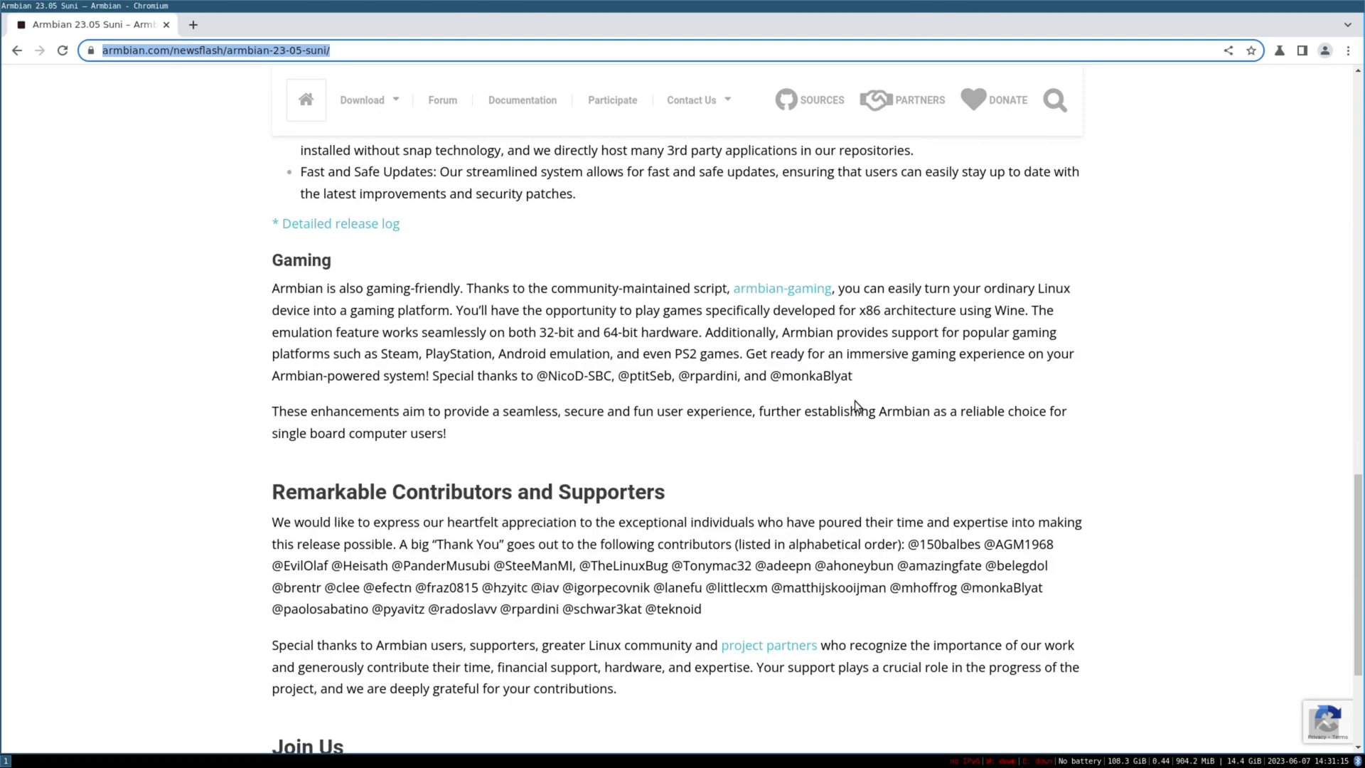
pyautogui.scroll(-2, 856, 403)
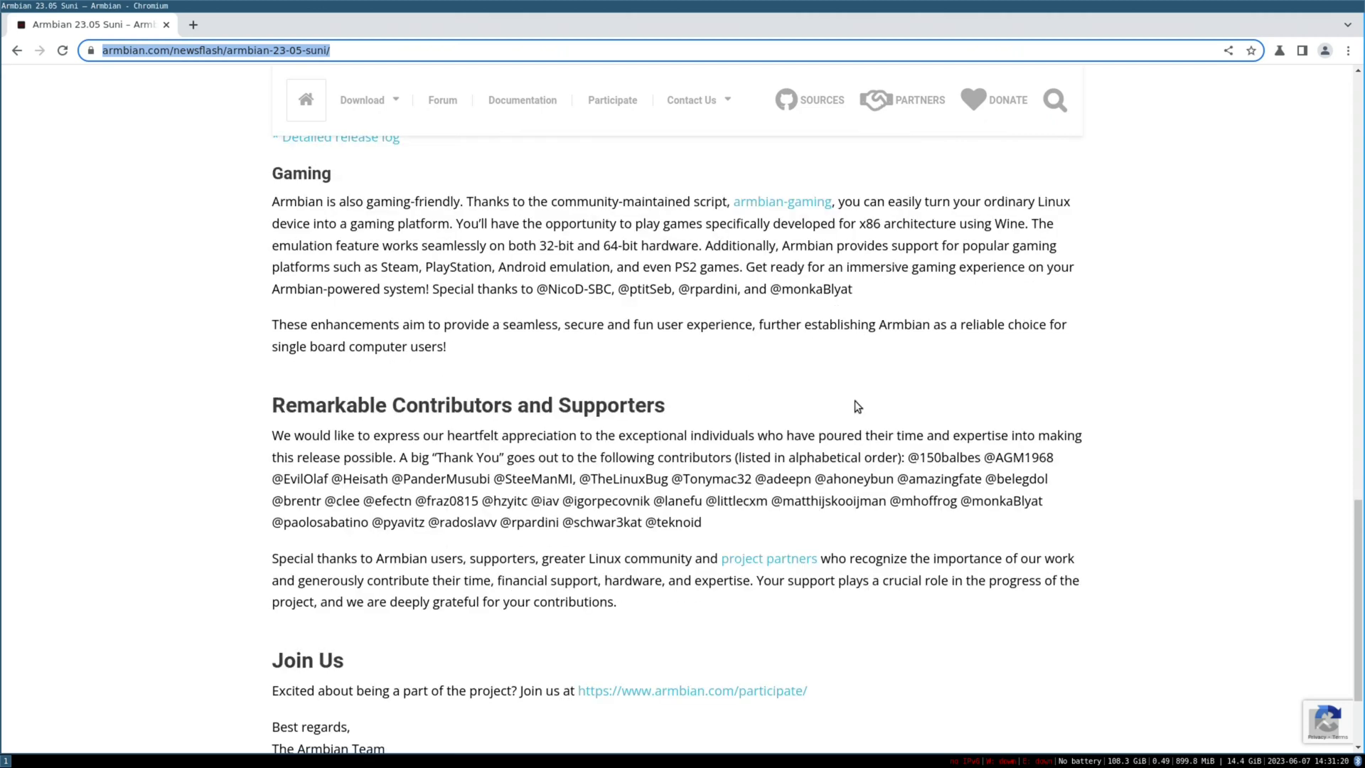
pyautogui.scroll(-2, 855, 405)
pyautogui.scroll(-2, 854, 400)
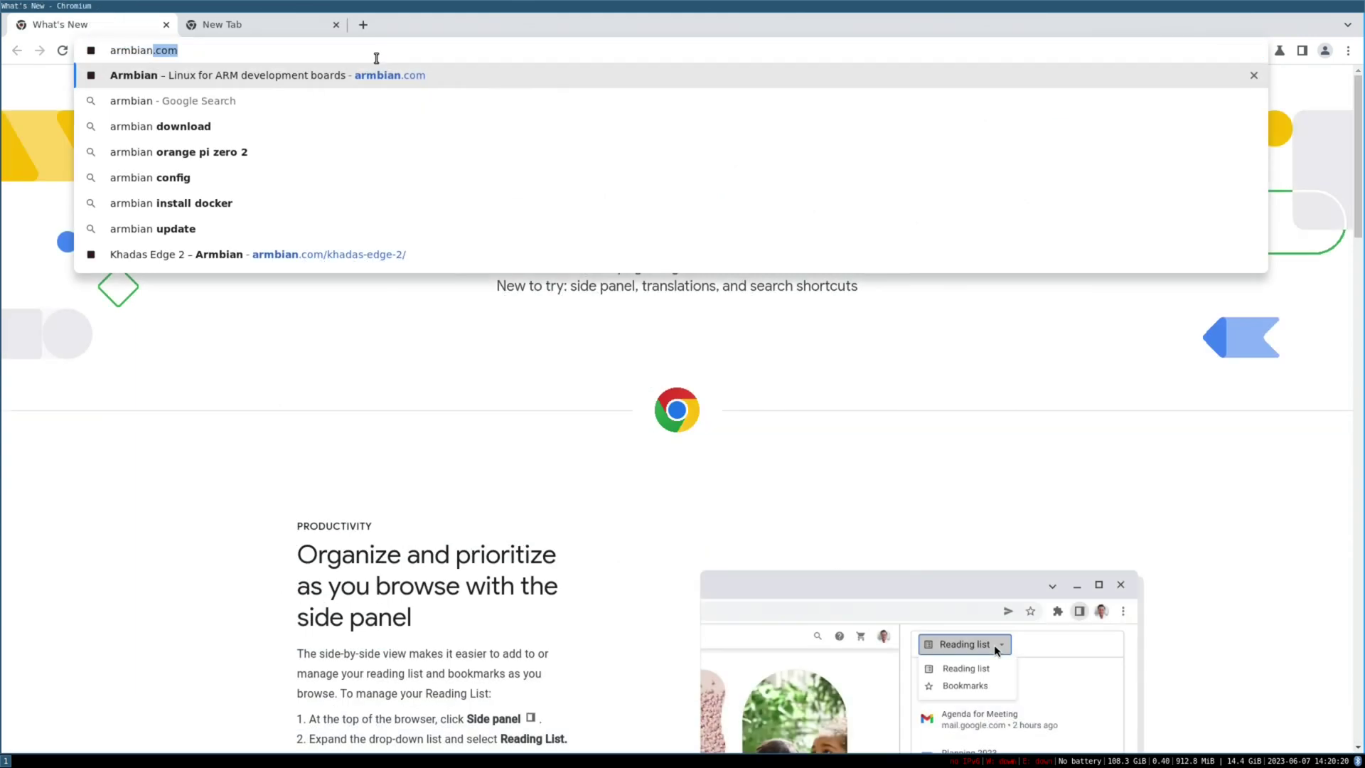
pyautogui.press('Return')
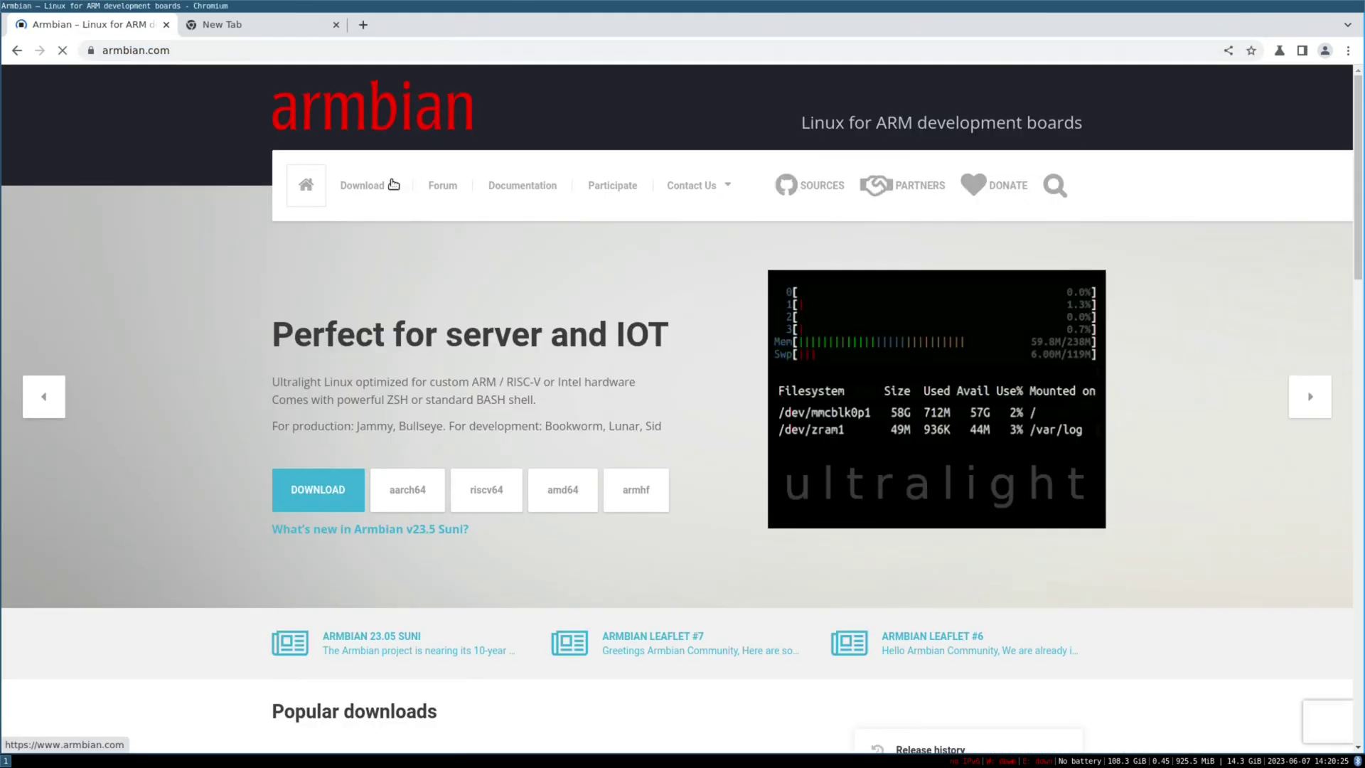
# - Go to the Armbian download page and open the Khadas Edge 2 board page
pyautogui.moveTo(377, 191)
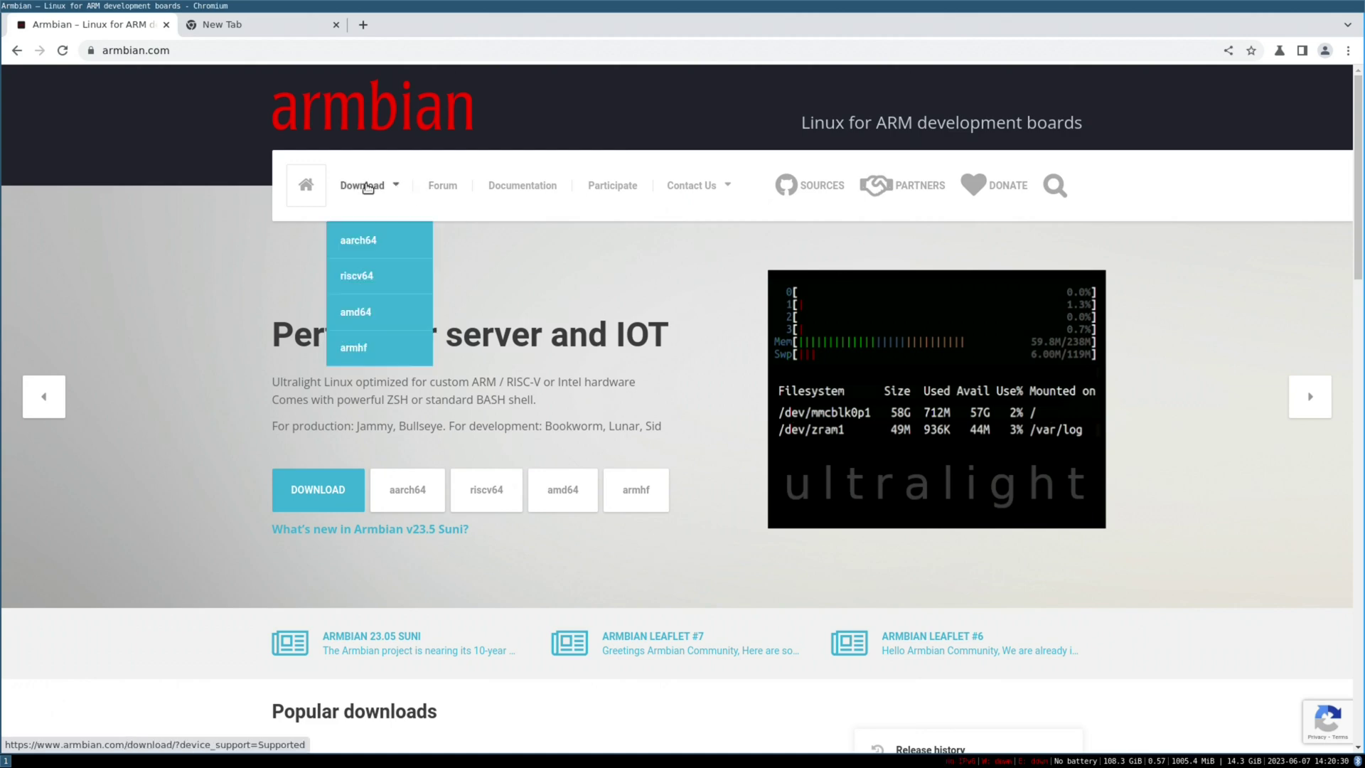
pyautogui.click(366, 189)
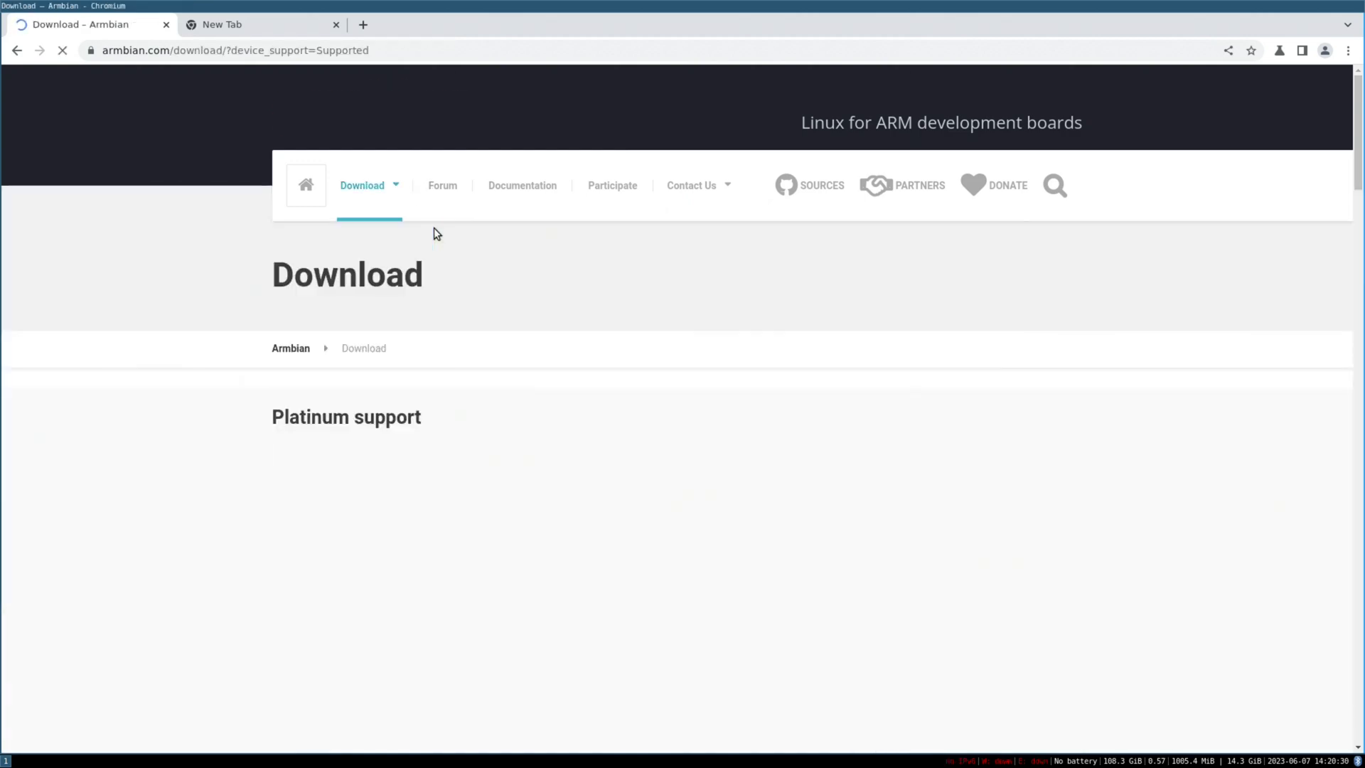
pyautogui.scroll(-3, 994, 375)
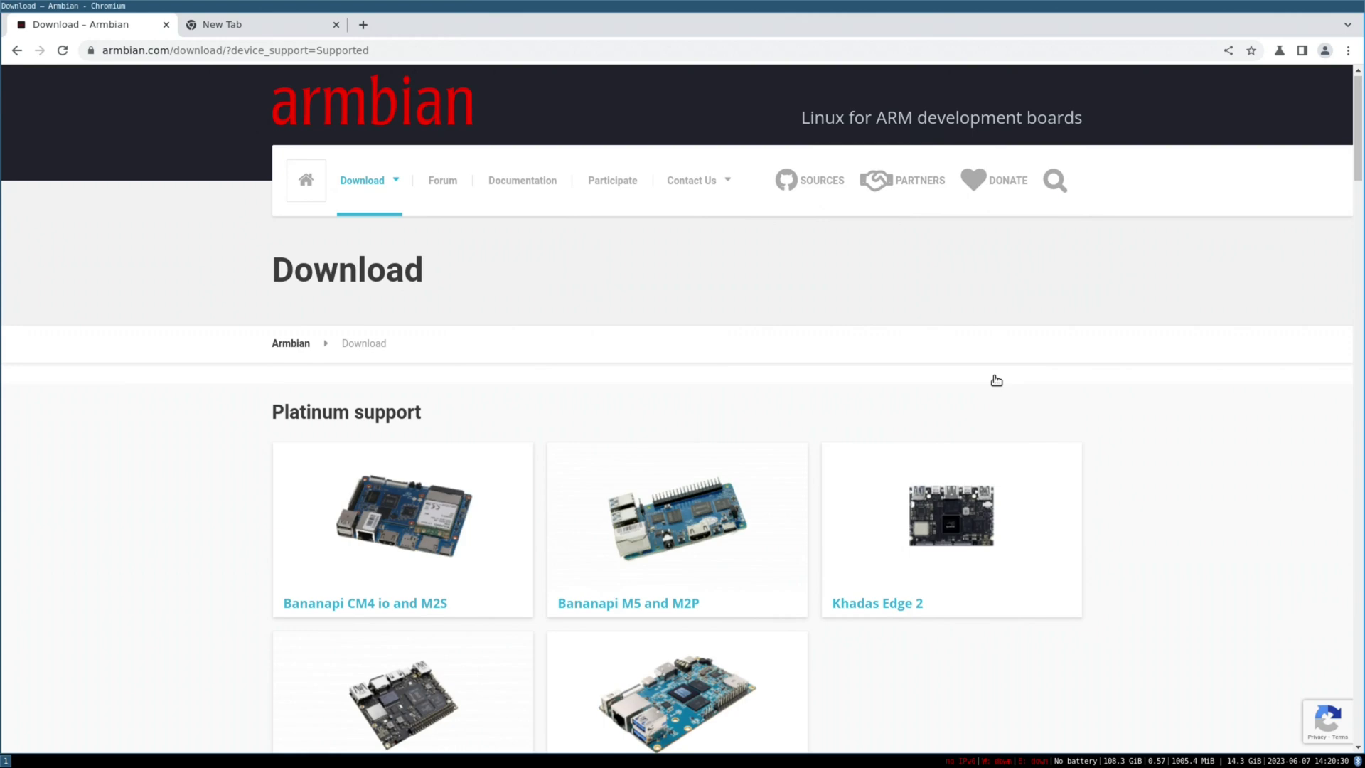
pyautogui.scroll(-2, 994, 375)
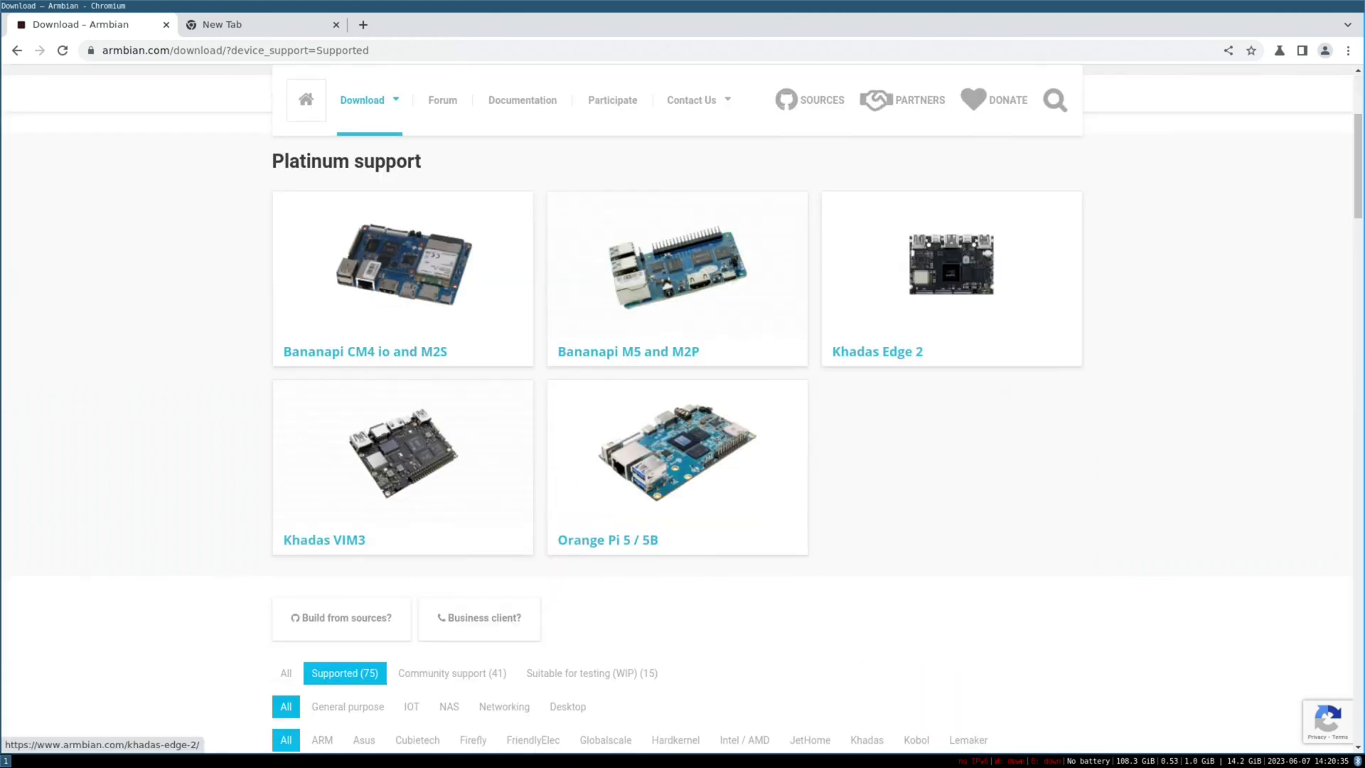
pyautogui.click(940, 281)
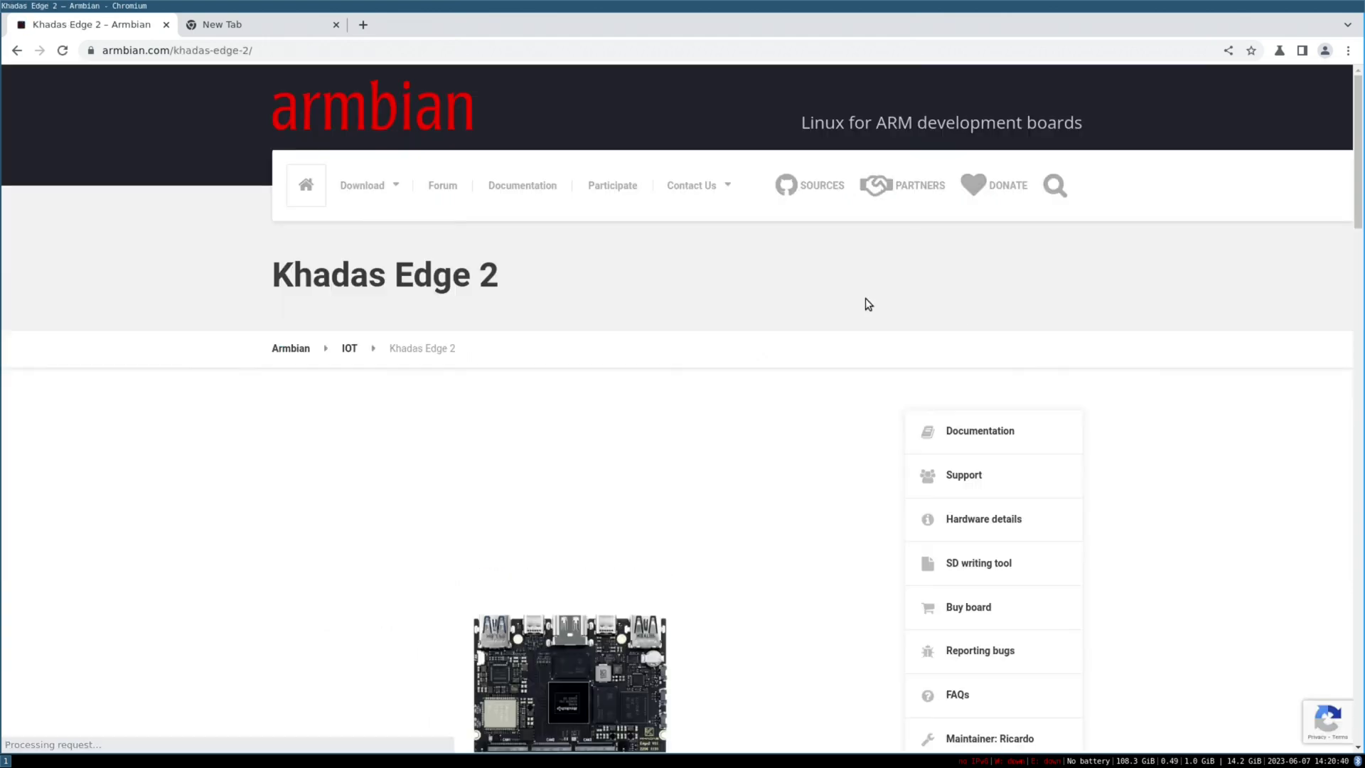
# - Highlight the Armbian Jammy i3 desktop row under Other supported variants
pyautogui.scroll(-5, 838, 306)
pyautogui.scroll(-6, 838, 306)
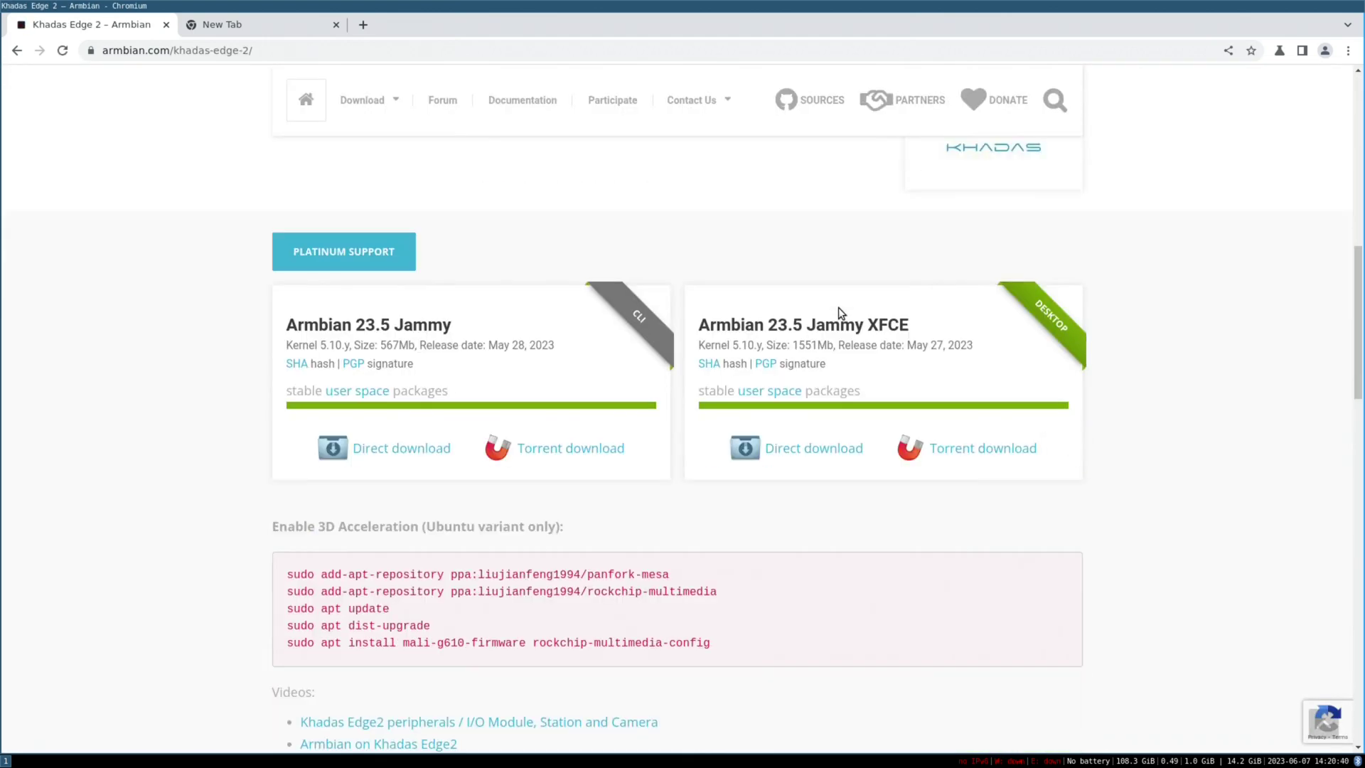
pyautogui.scroll(-5, 838, 307)
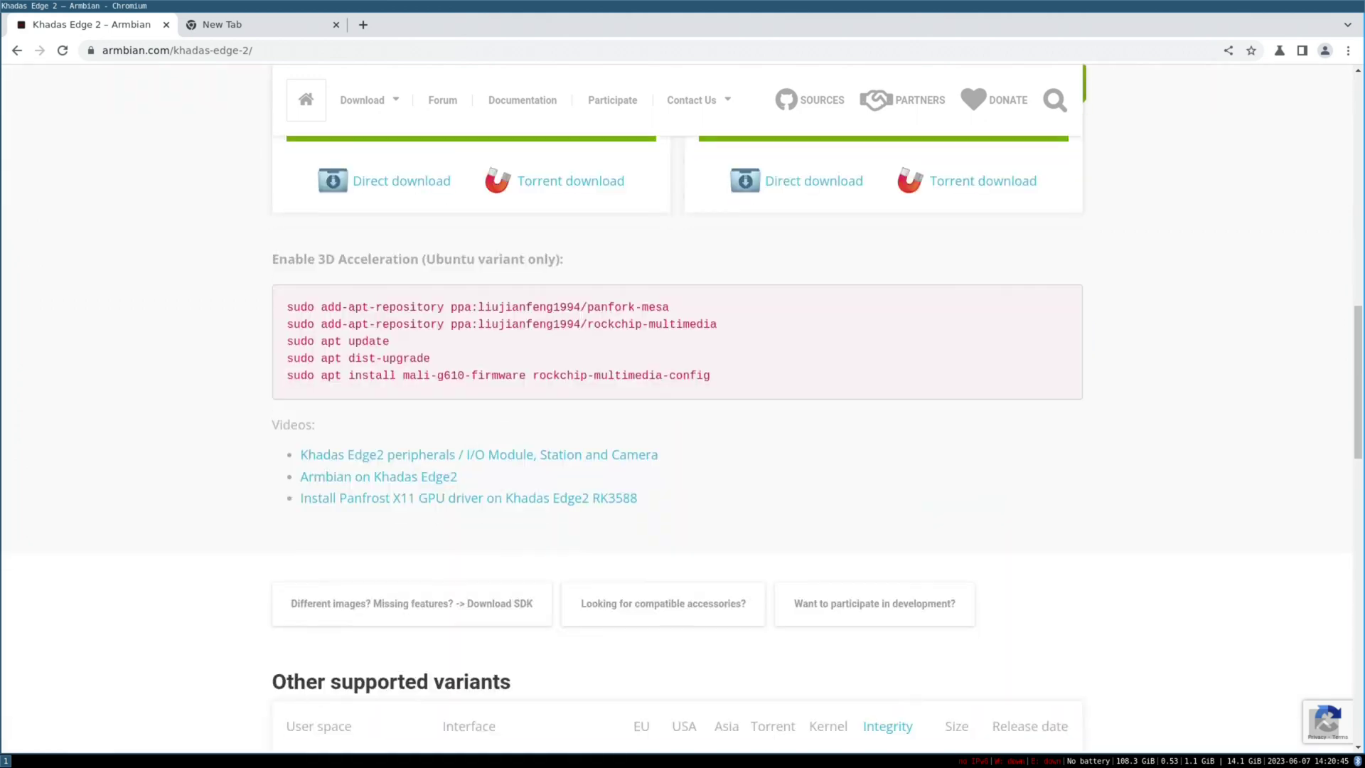
pyautogui.scroll(-5, 838, 307)
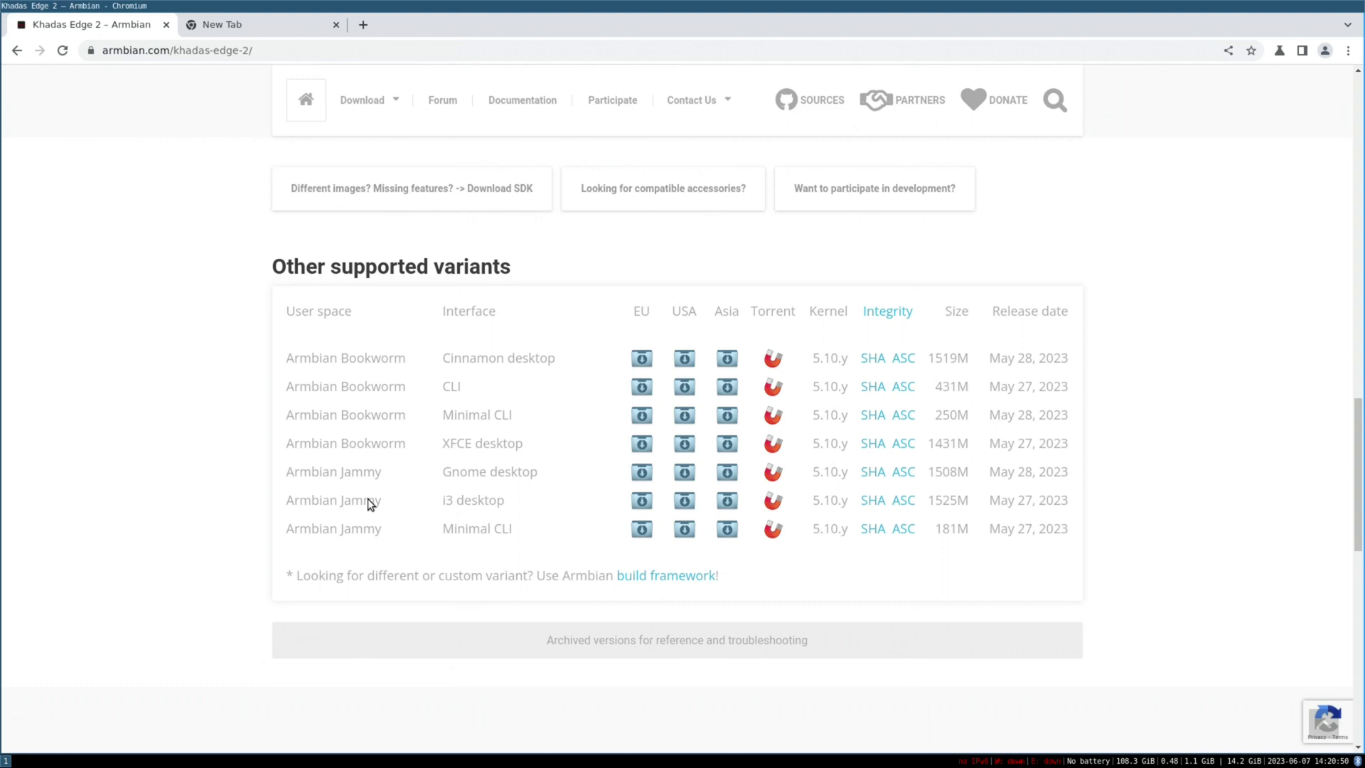
pyautogui.moveTo(289, 500); pyautogui.dragTo(1061, 503)
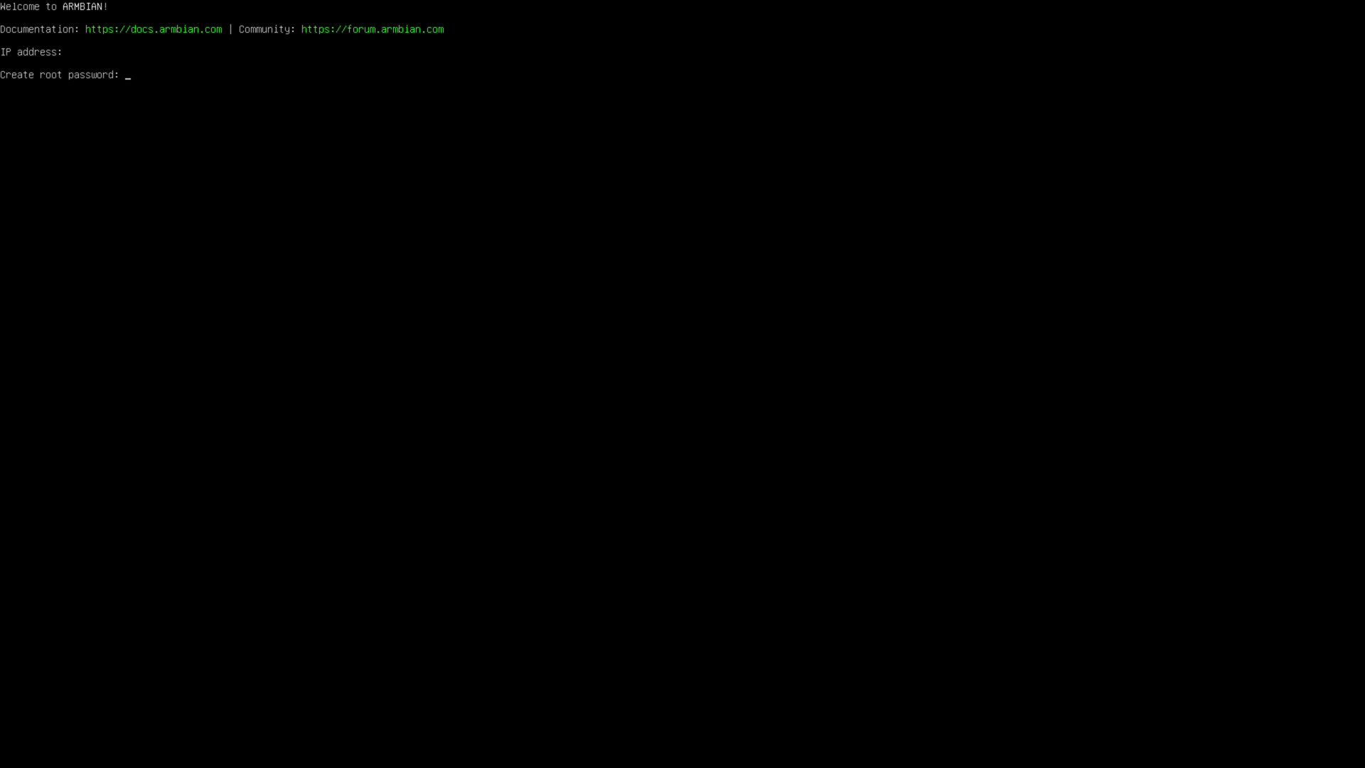
# - Set and confirm the root password, then choose bash (1) as the default shell
pyautogui.write('********')
pyautogui.press('Return')
pyautogui.write('********')
pyautogui.press('Return')
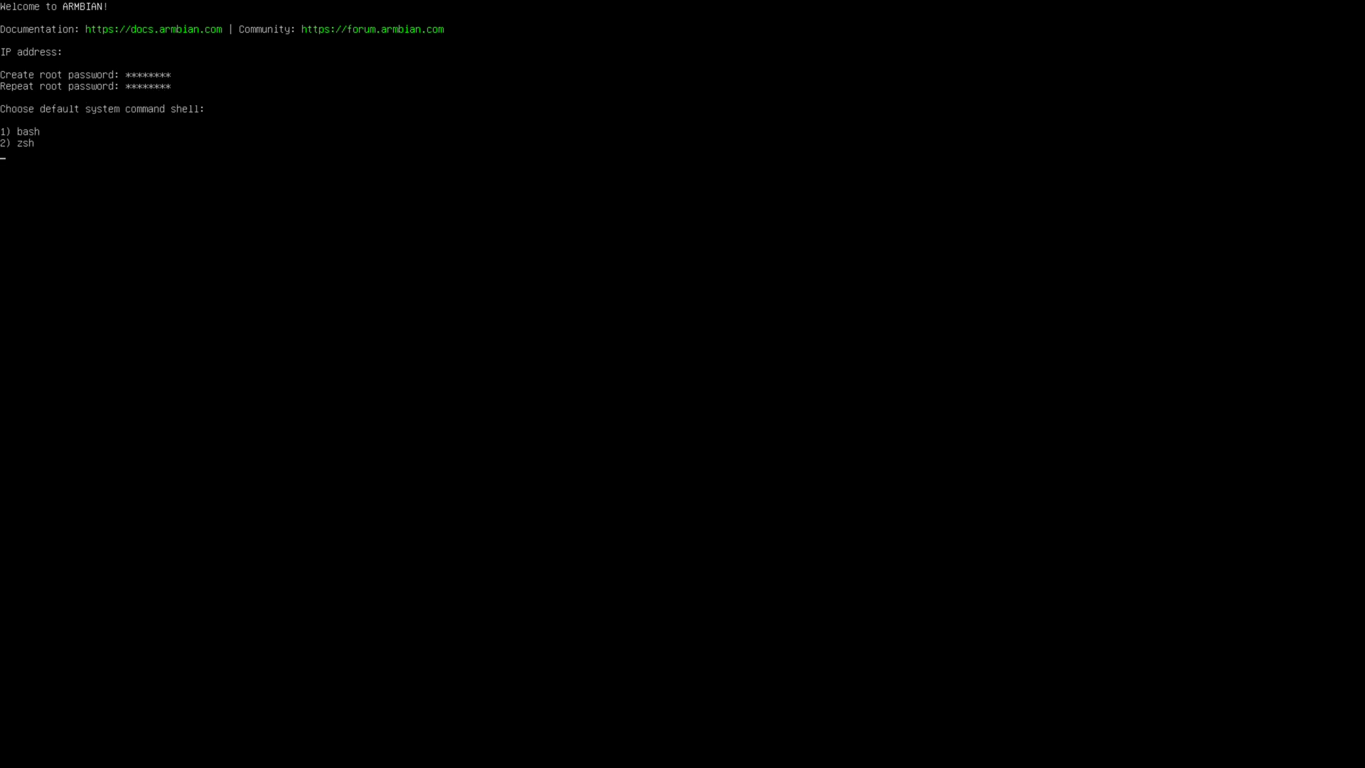
pyautogui.write('1')
pyautogui.press('Return')
# - Create the new sudo user with its username, password and real name
pyautogui.write('nicod')
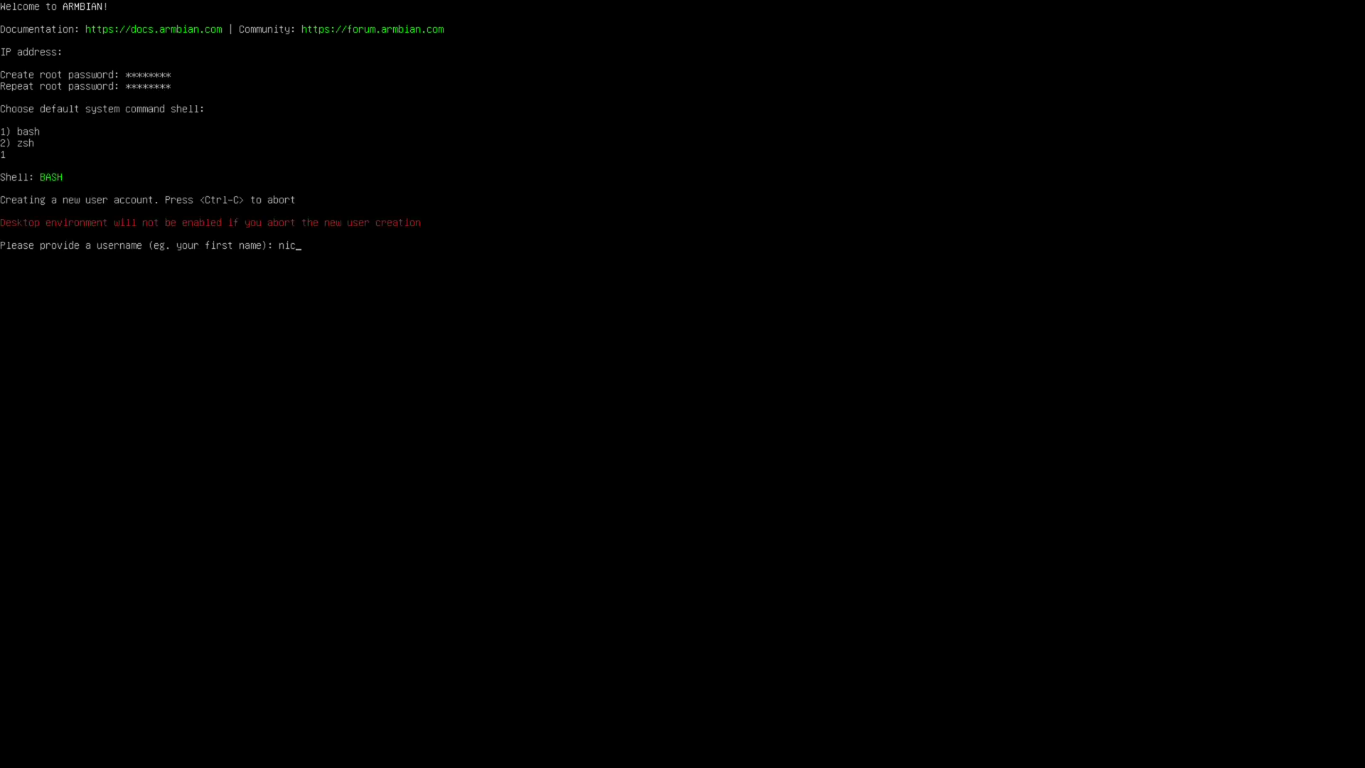
pyautogui.press('Return')
pyautogui.write('********')
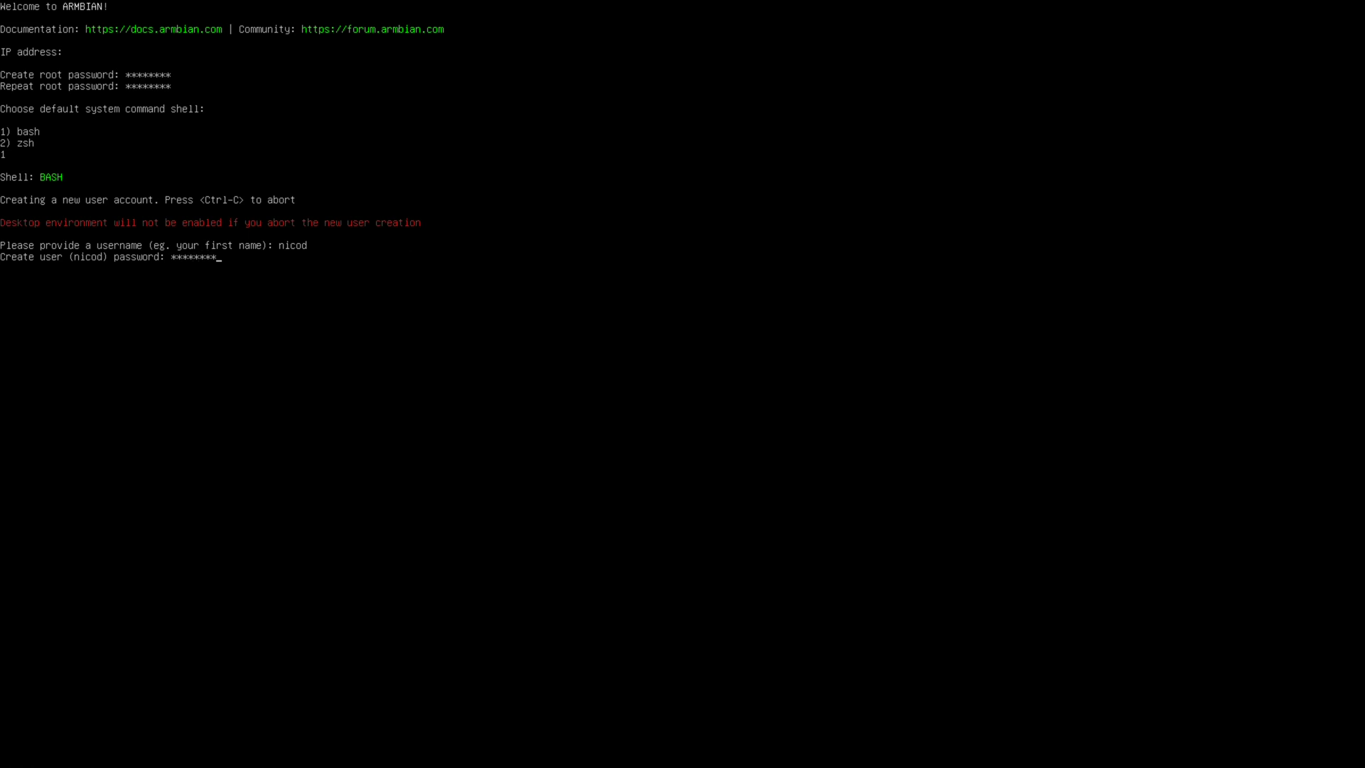
pyautogui.press('Return')
pyautogui.write('********')
pyautogui.press('Return')
pyautogui.write('NicoD')
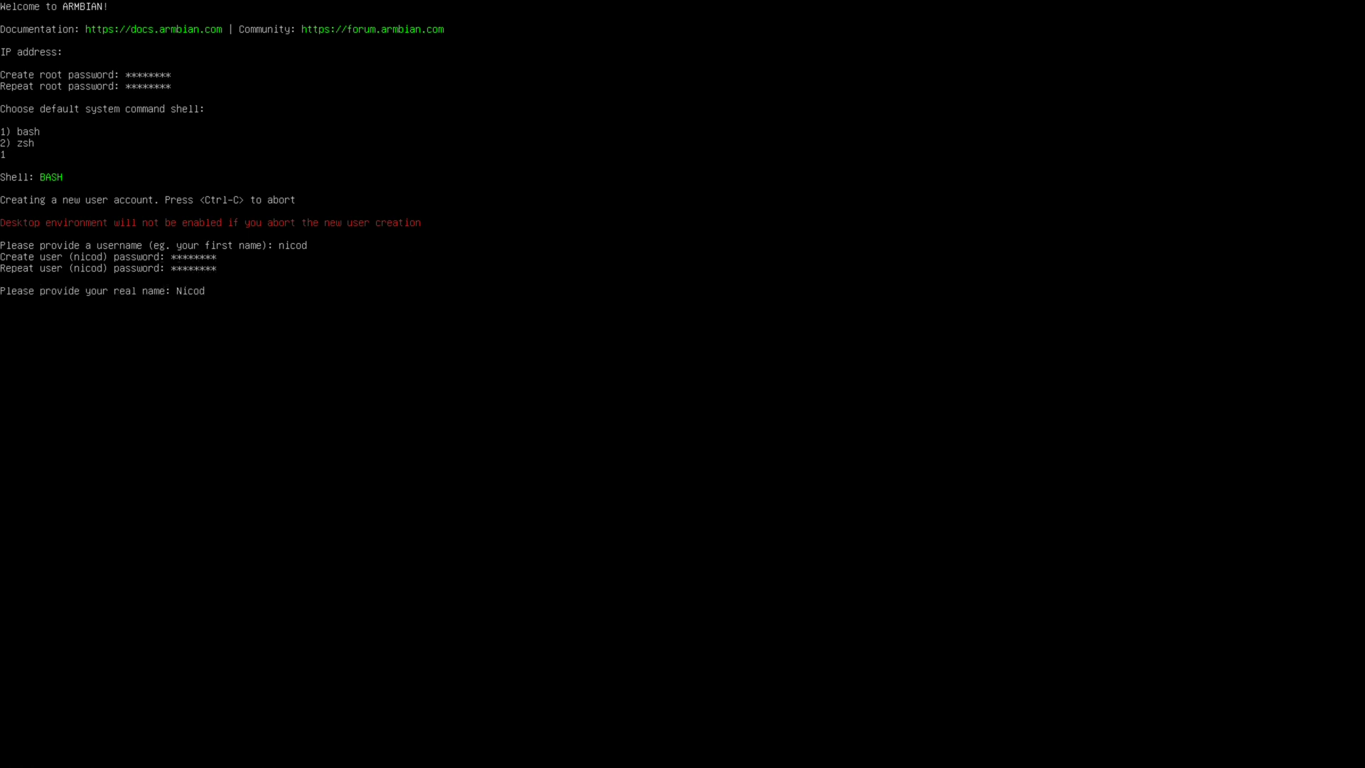
pyautogui.press('Return')
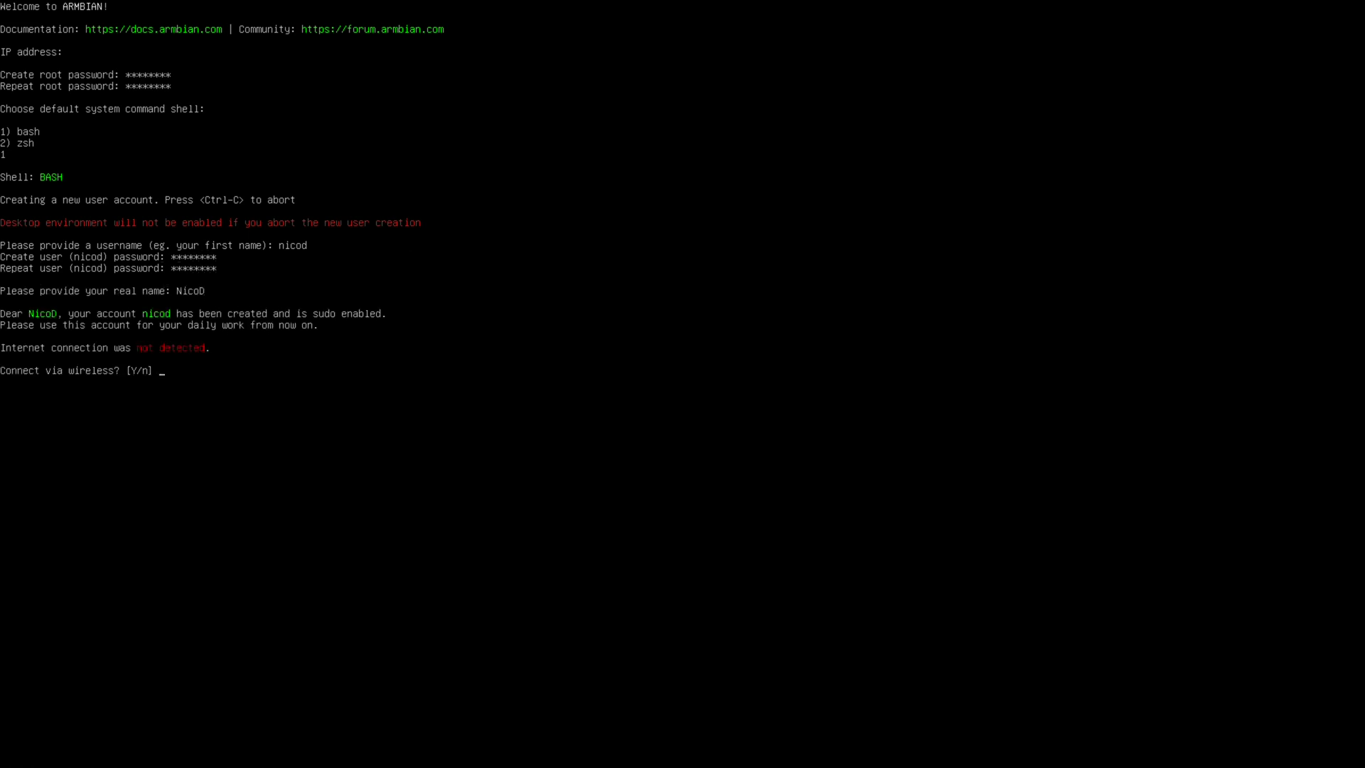
# - Connect to the chosen Wi-Fi network with its password and decline location-based language
pyautogui.write('y')
pyautogui.press('Return')
pyautogui.press('Down')
pyautogui.press('Down')
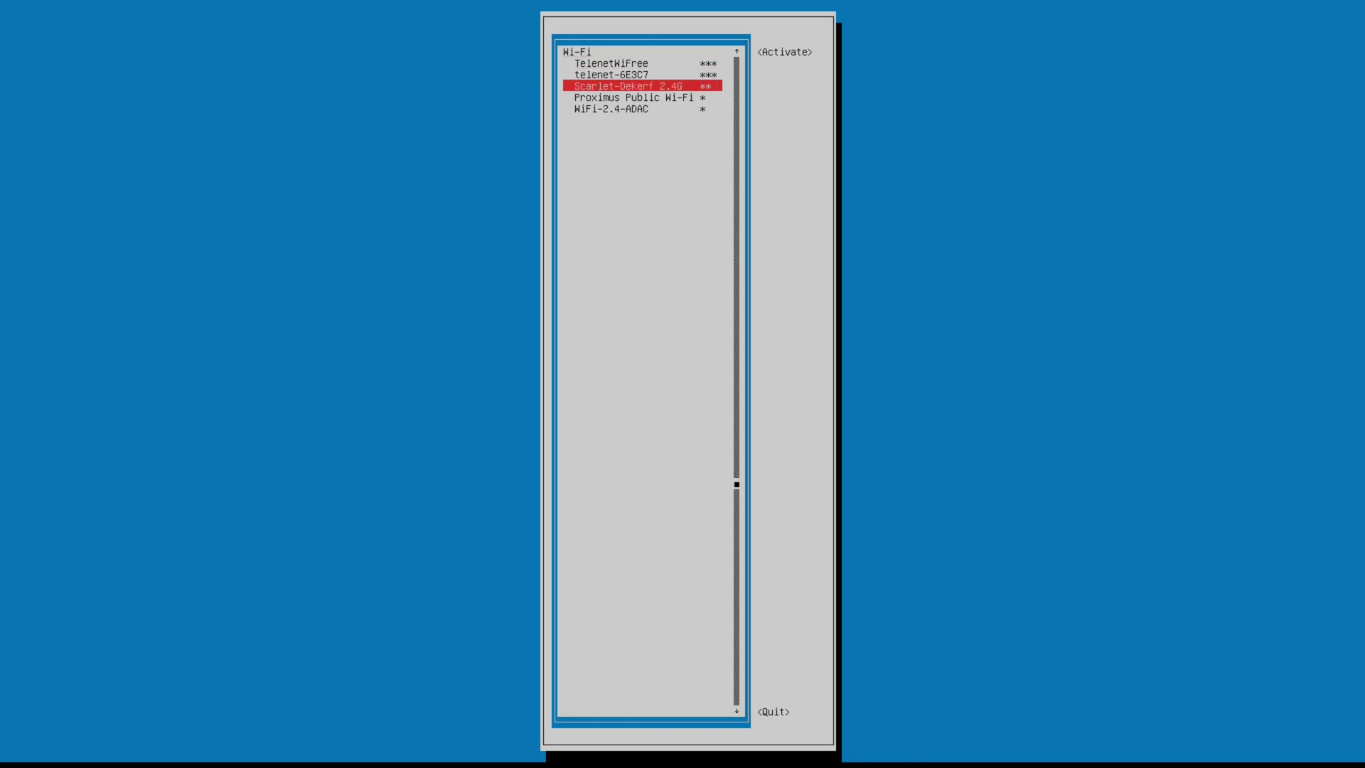
pyautogui.press('Return')
pyautogui.write('********')
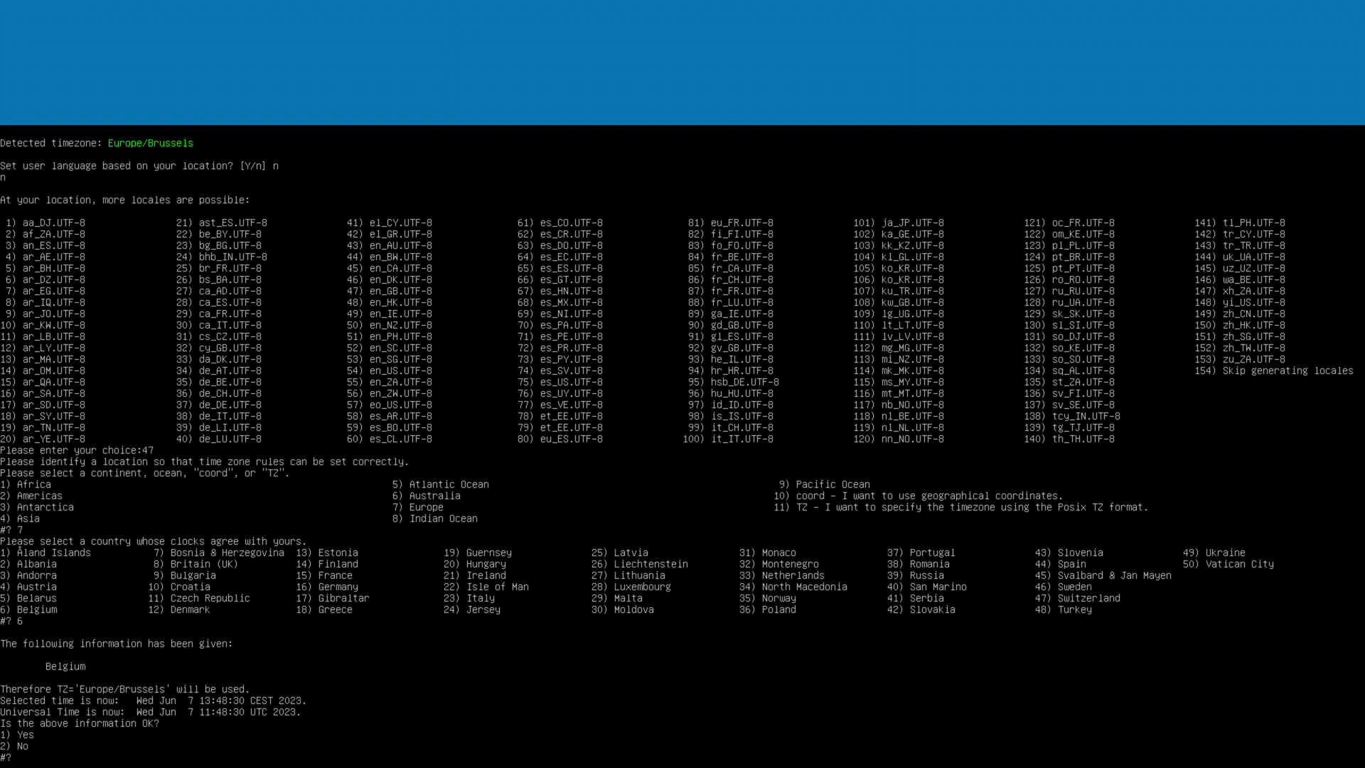
pyautogui.write('1')
pyautogui.press('Return')
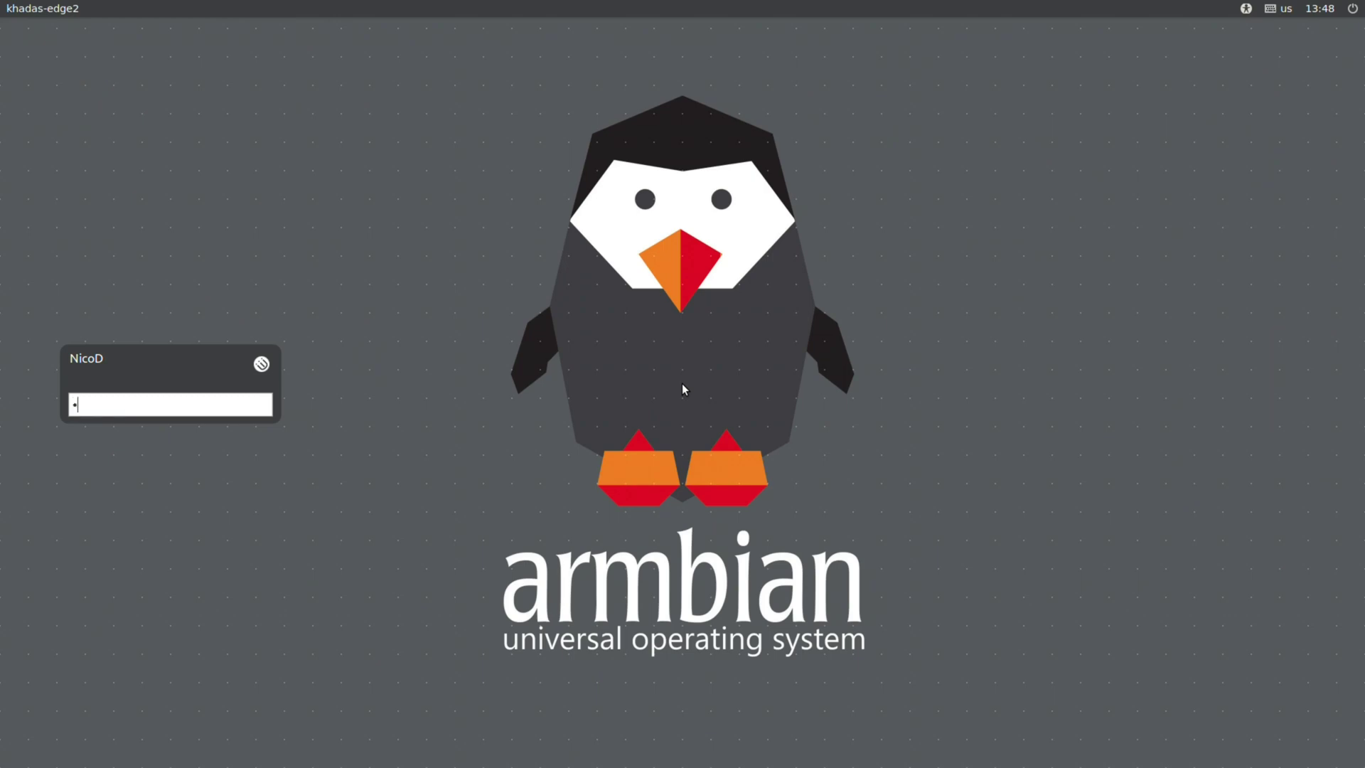
# - Log in with the new user's password to start the i3 desktop session
pyautogui.write('•••••••')
pyautogui.press('Return')
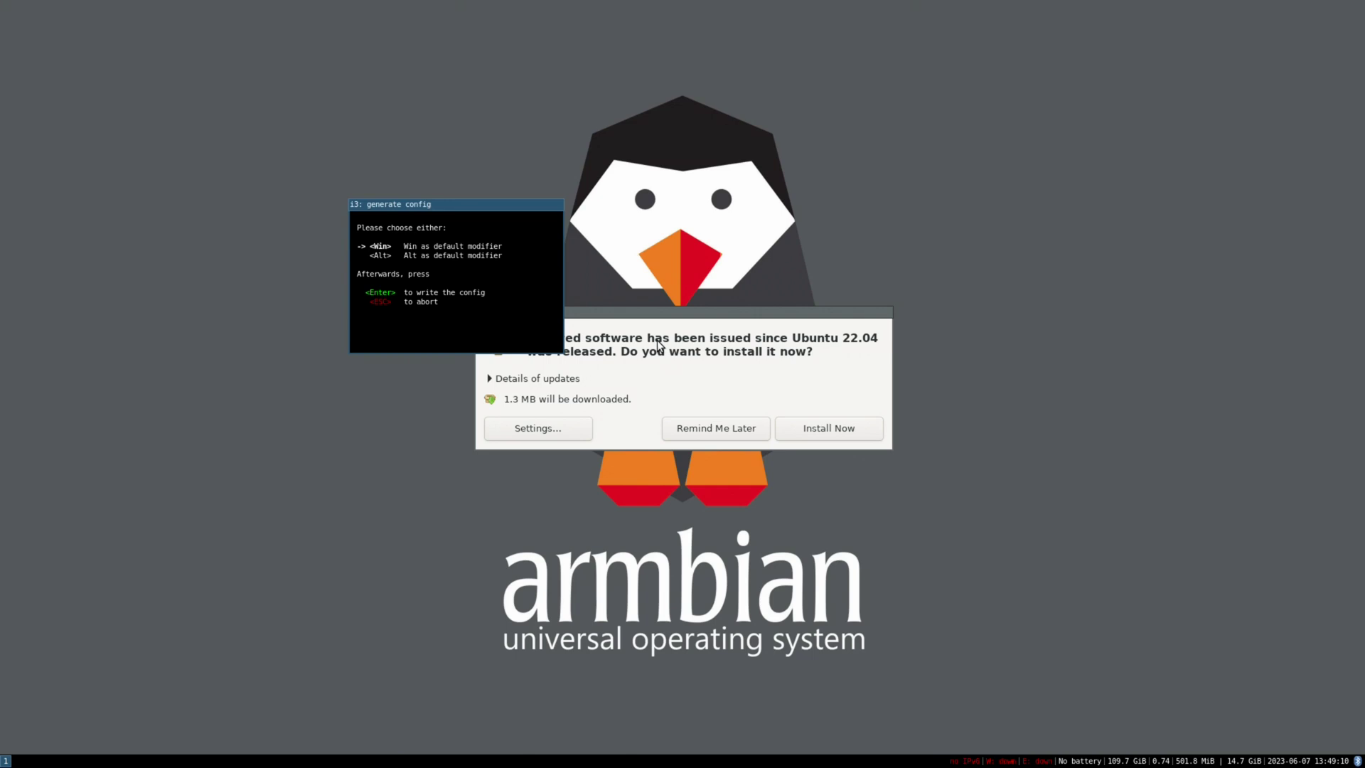
# - Move the Software Updater dialog aside, abort the i3 config generator, and start Install Now
pyautogui.click(678, 321)
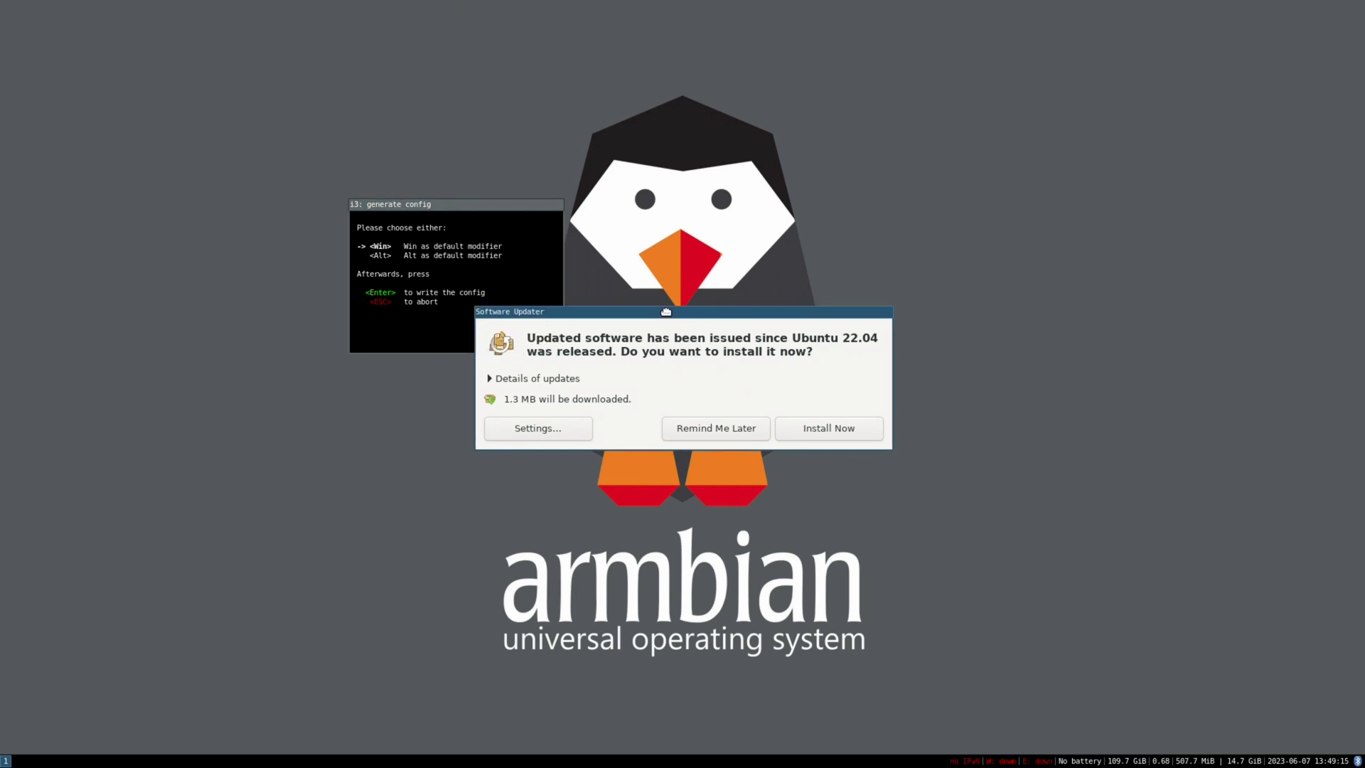
pyautogui.moveTo(666, 311); pyautogui.dragTo(714, 405)
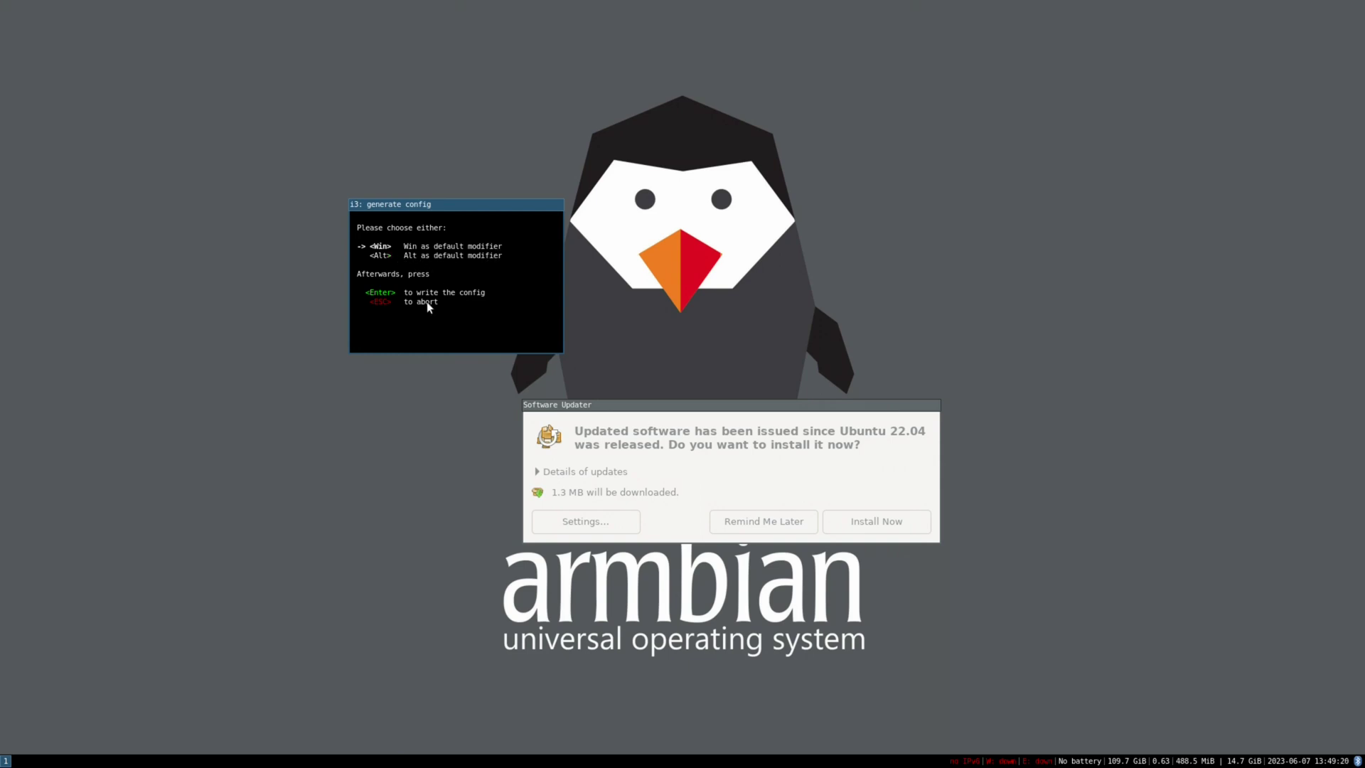
pyautogui.press('Return')
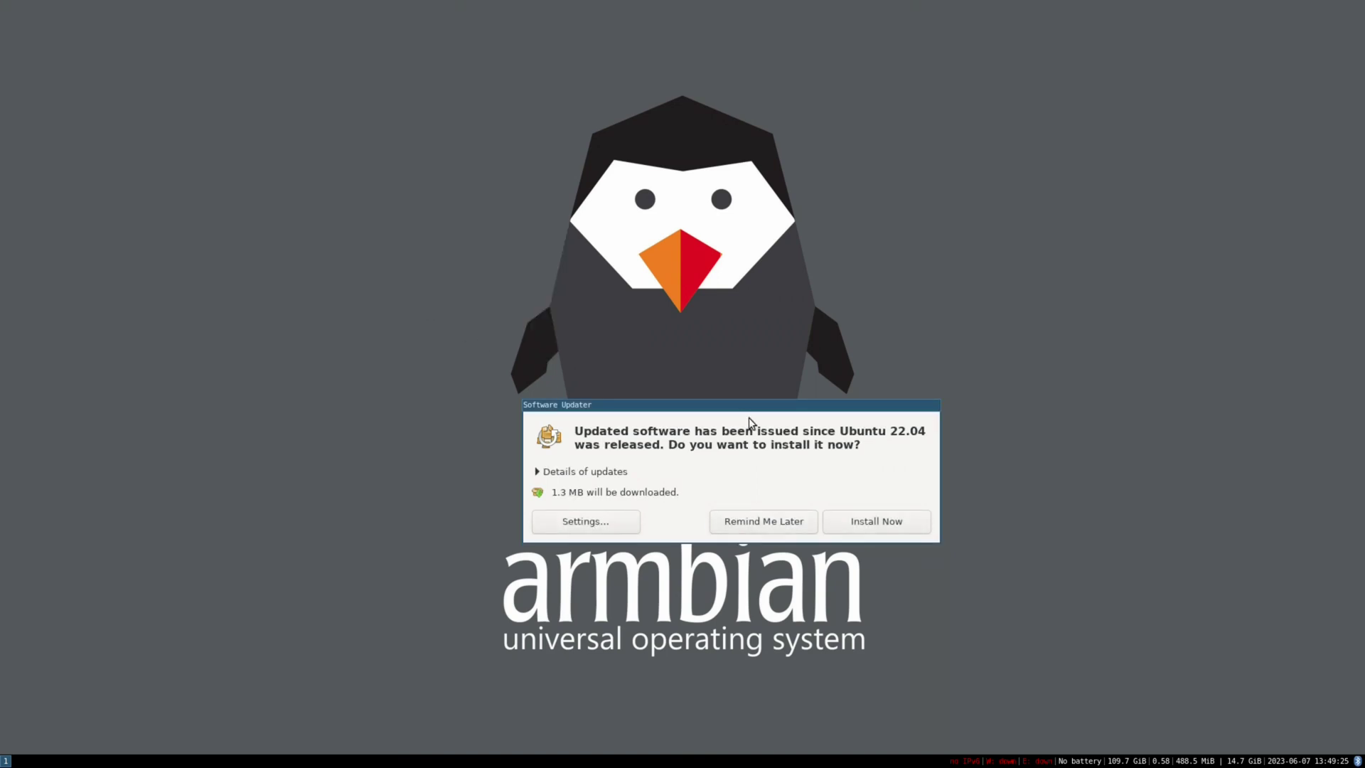
pyautogui.click(860, 524)
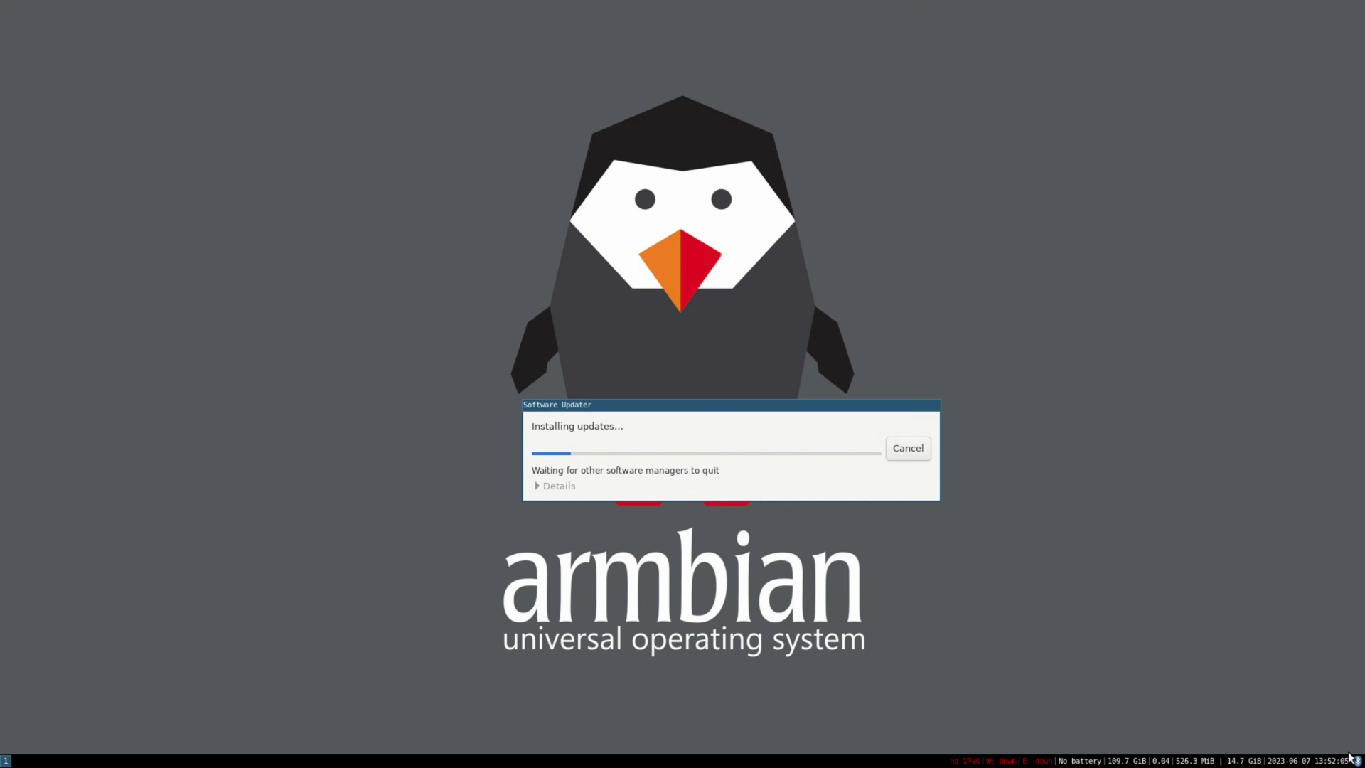
pyautogui.rightClick(1357, 761)
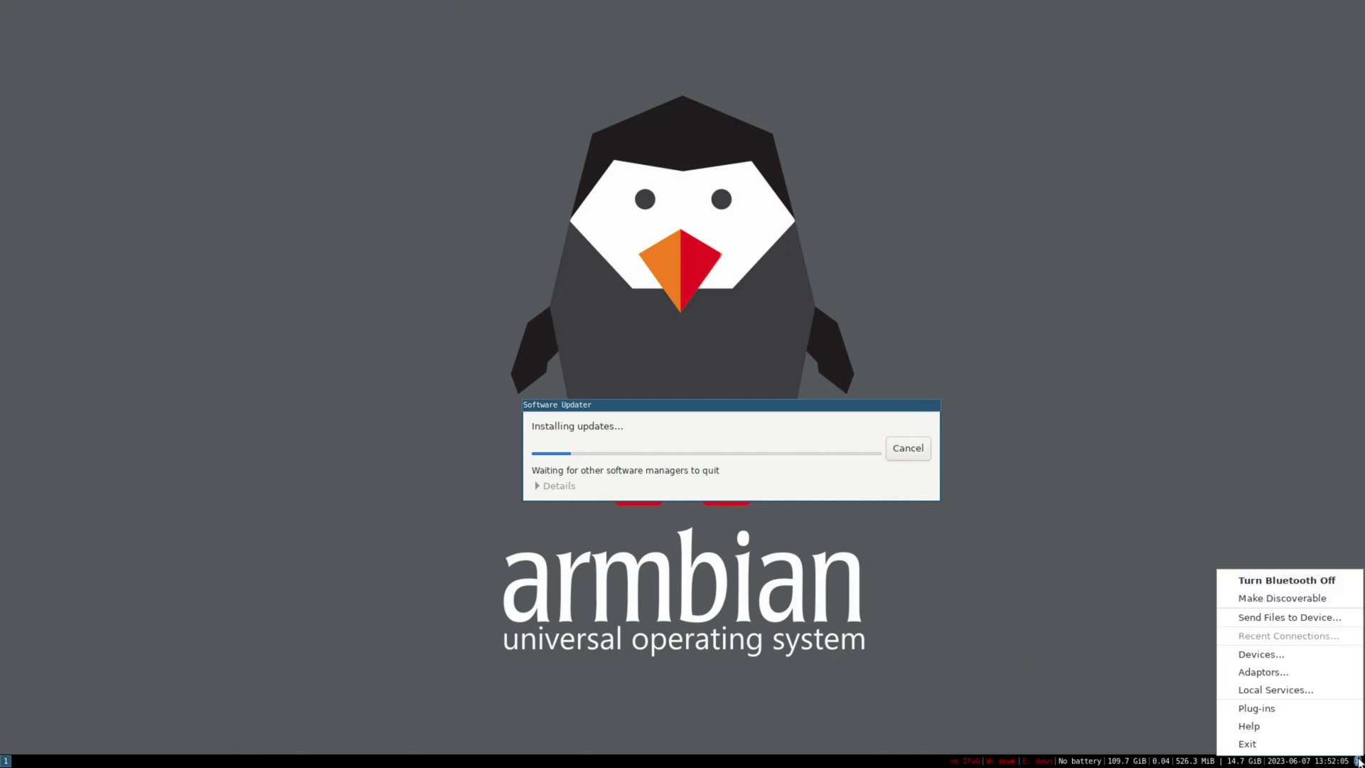
pyautogui.click(1093, 670)
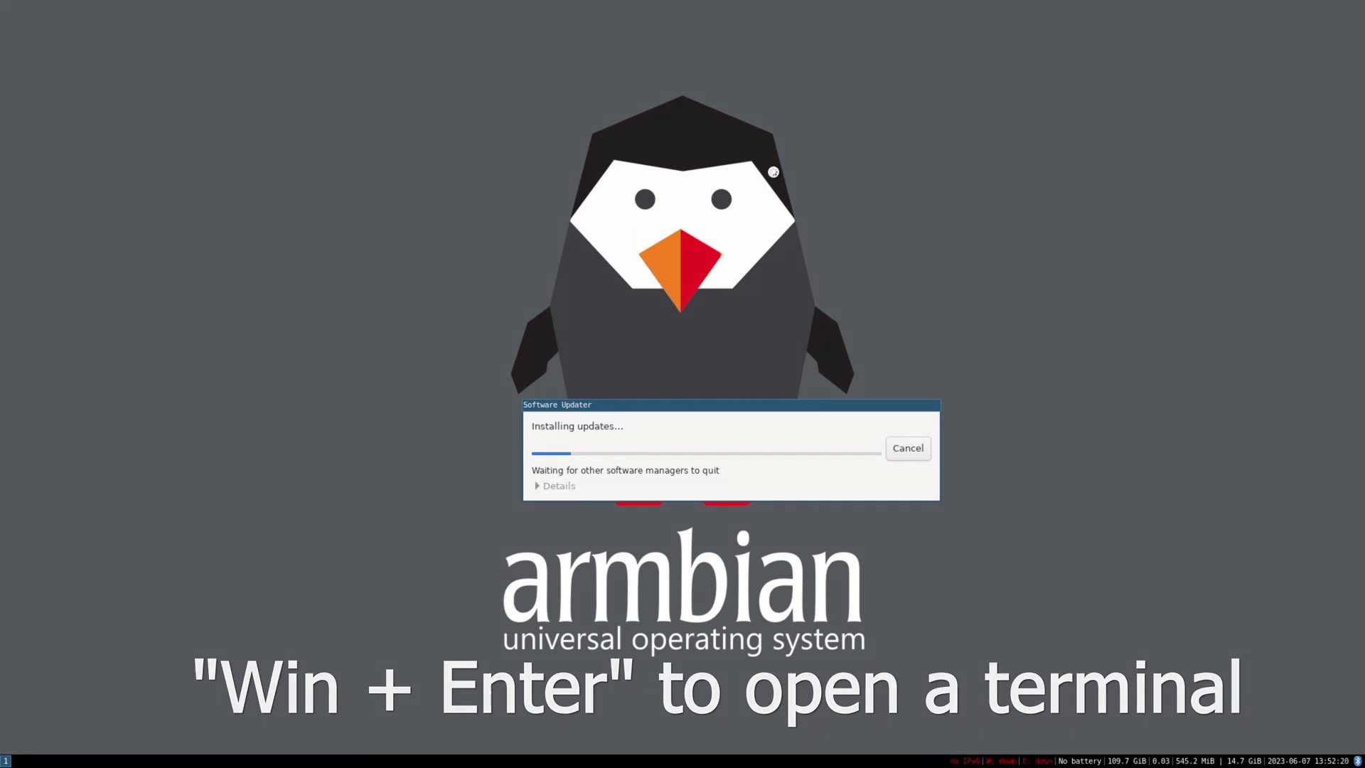
# - Open a terminal and run sudo apt update with the administrator password
pyautogui.press('super+Return')
pyautogui.write('s')
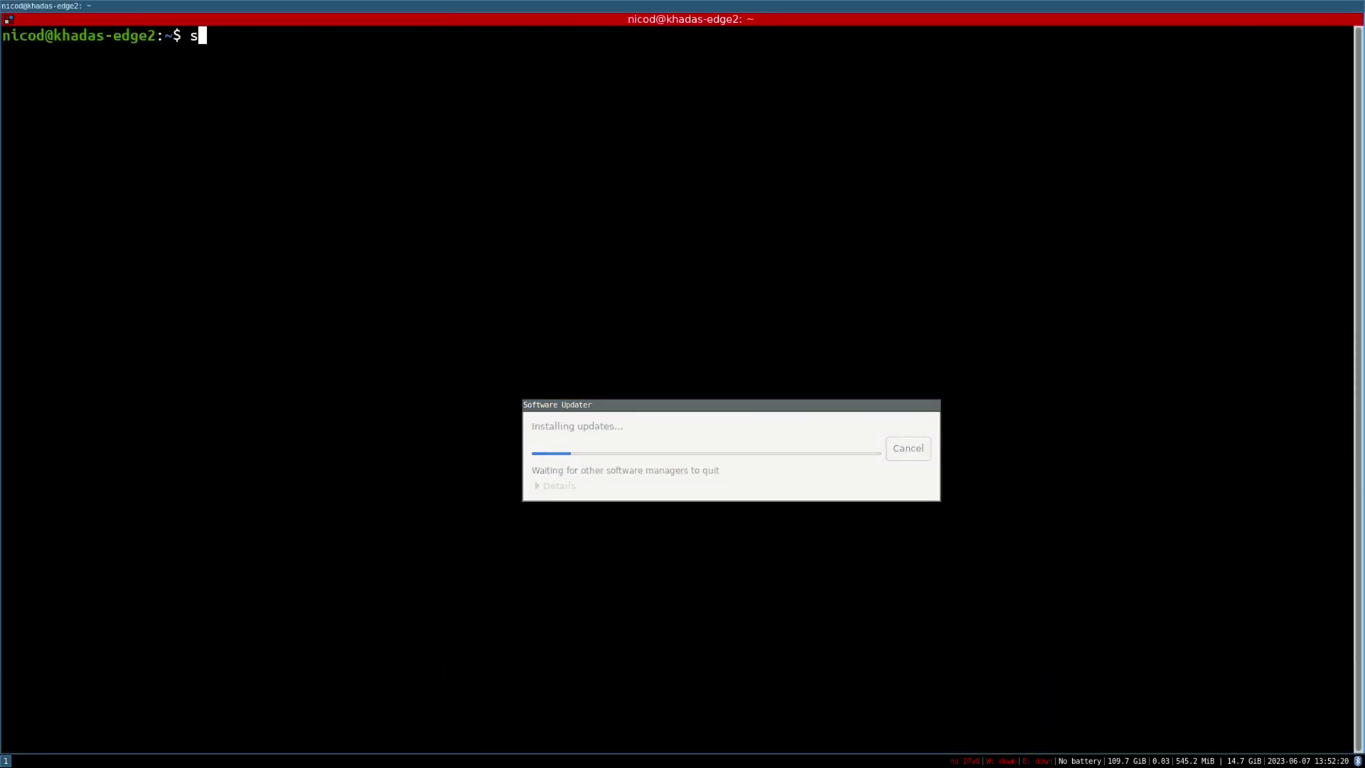
pyautogui.write('udo apt upd')
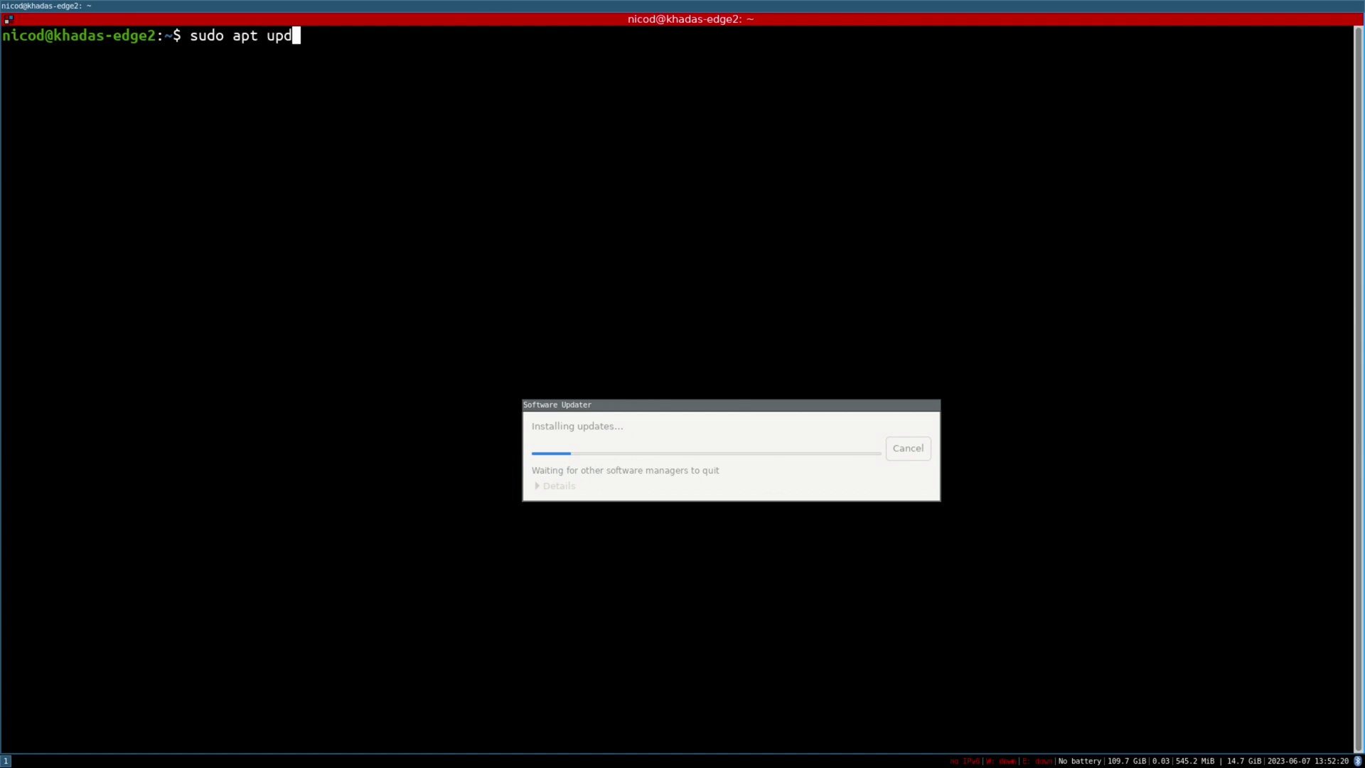
pyautogui.write('ate')
pyautogui.press('Return')
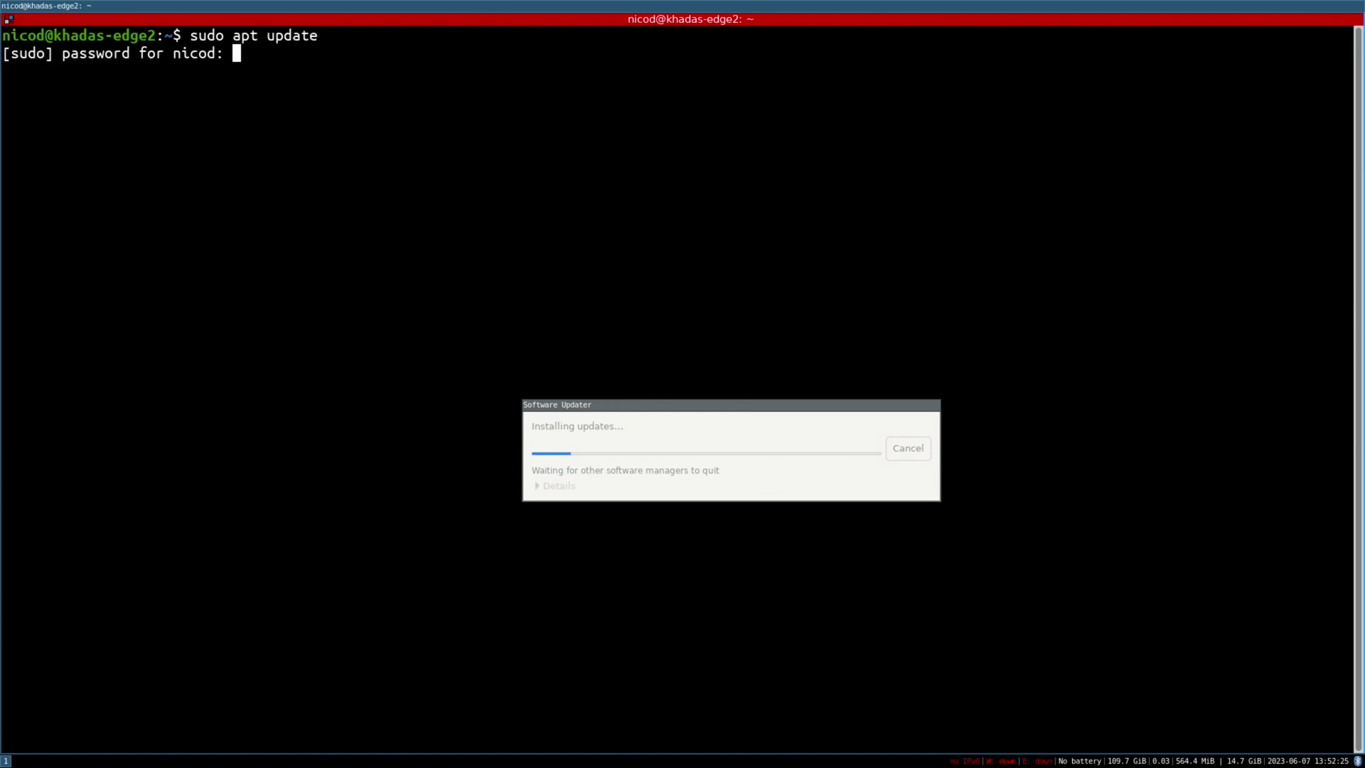
pyautogui.press('Return')
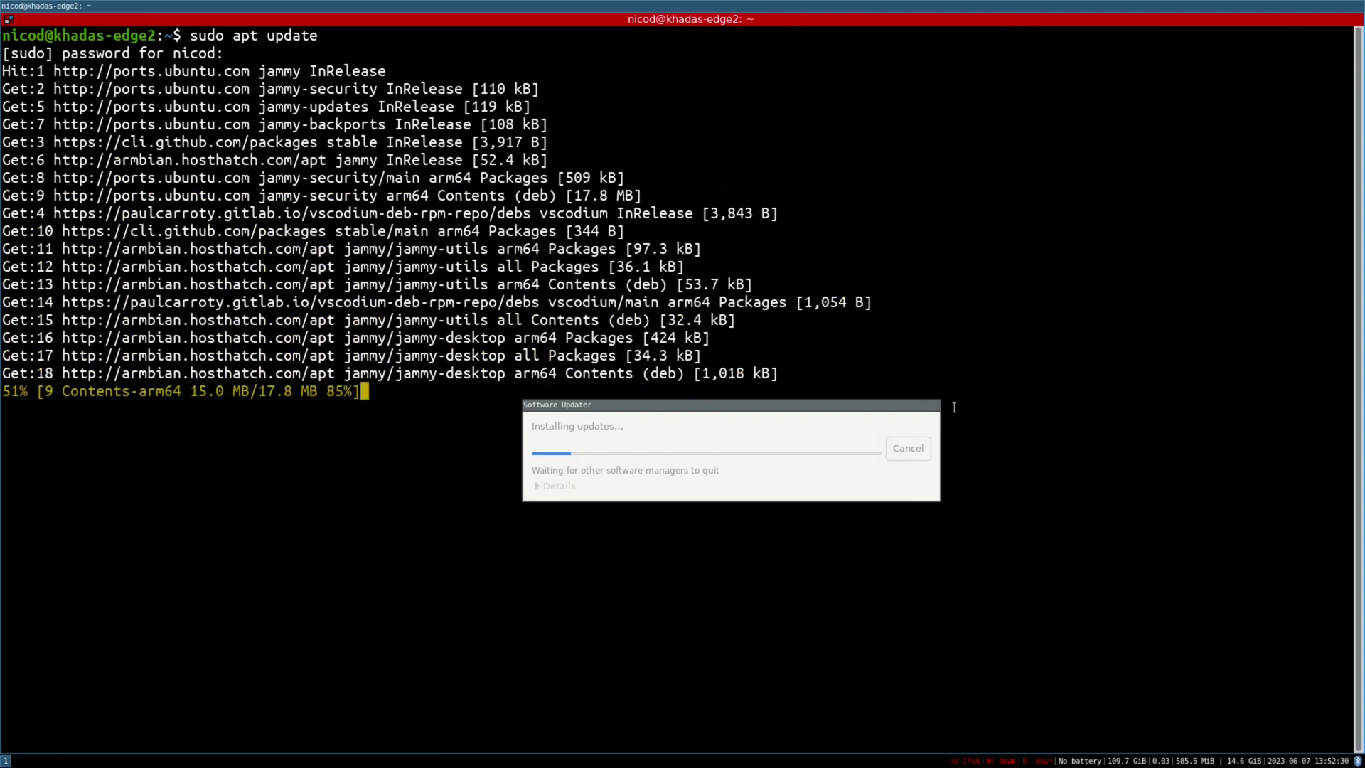
# - Cancel the stalled Software Updater and run sudo apt upgrade, confirming with y
pyautogui.click(905, 450)
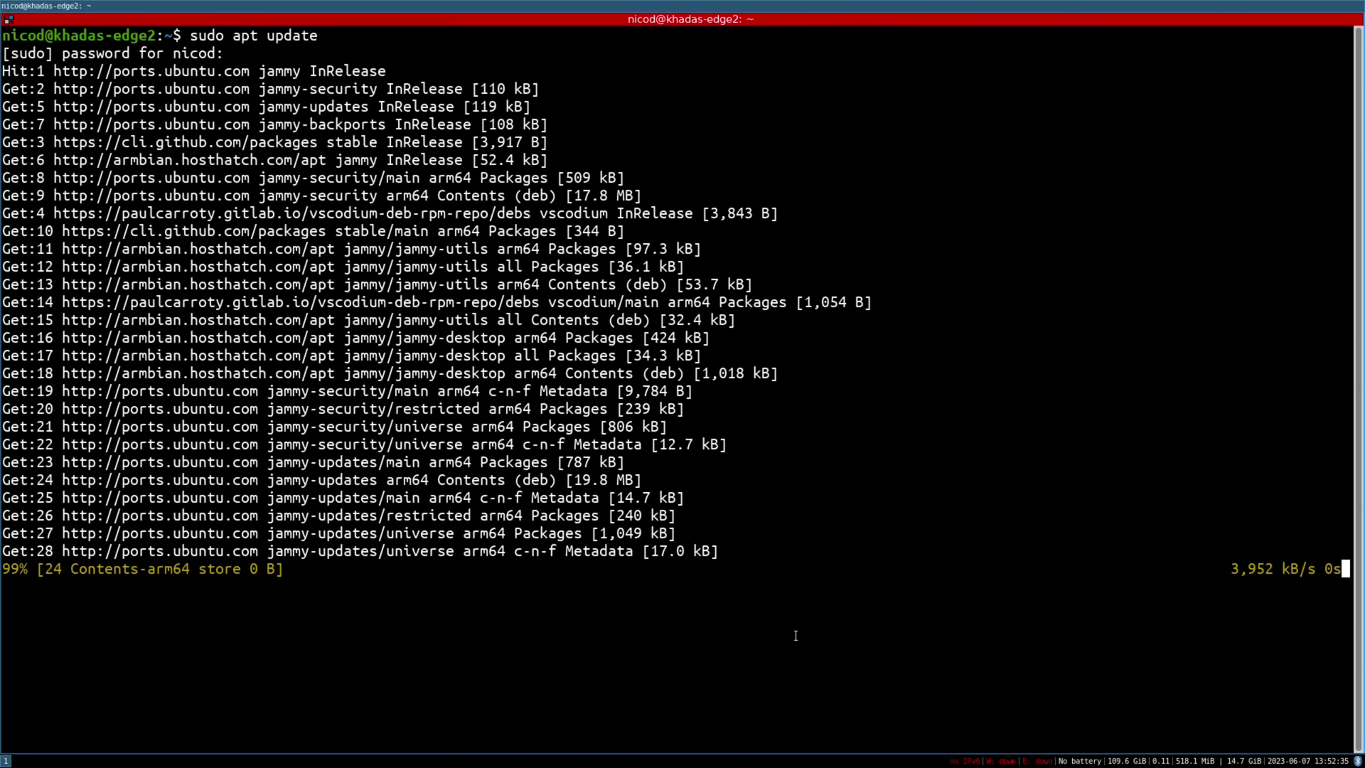
pyautogui.write('sudo a')
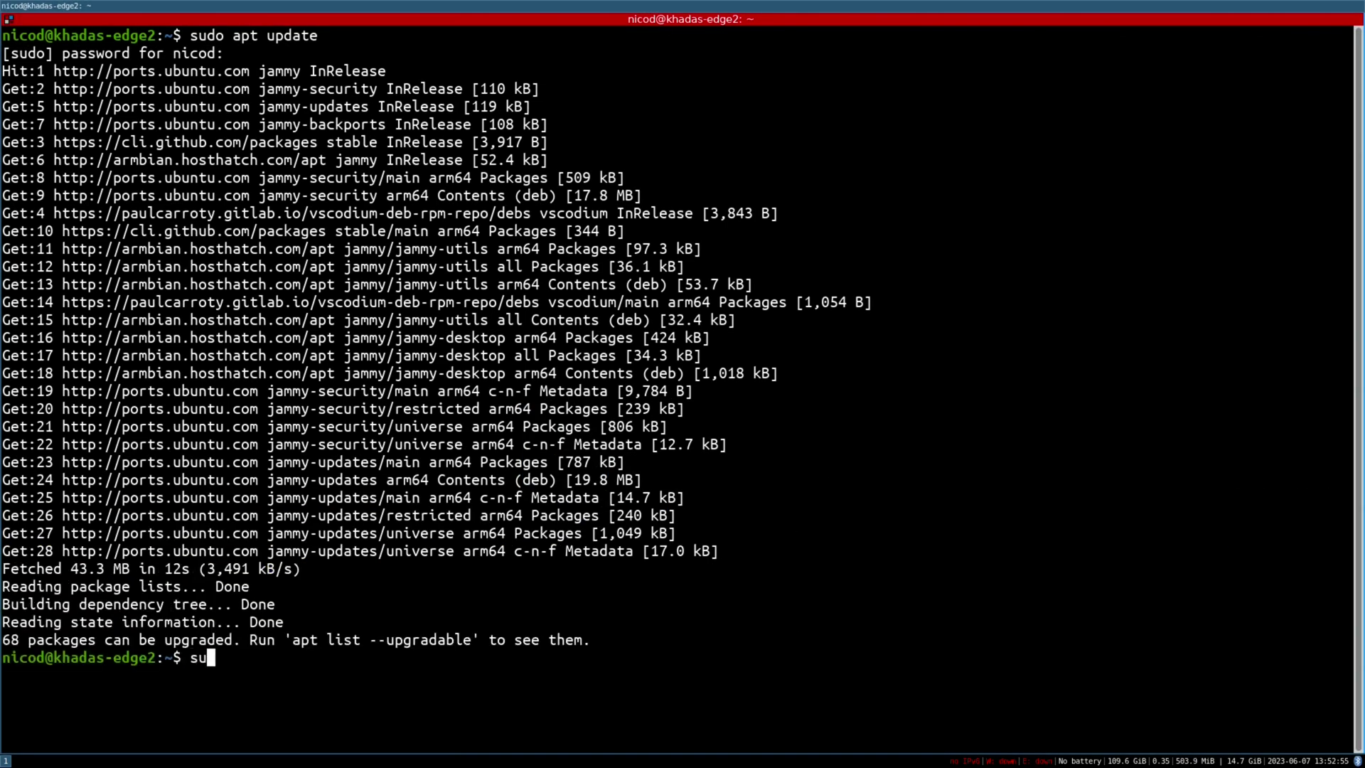
pyautogui.write('pt upgrade')
pyautogui.press('Return')
pyautogui.write('y')
pyautogui.press('Return')
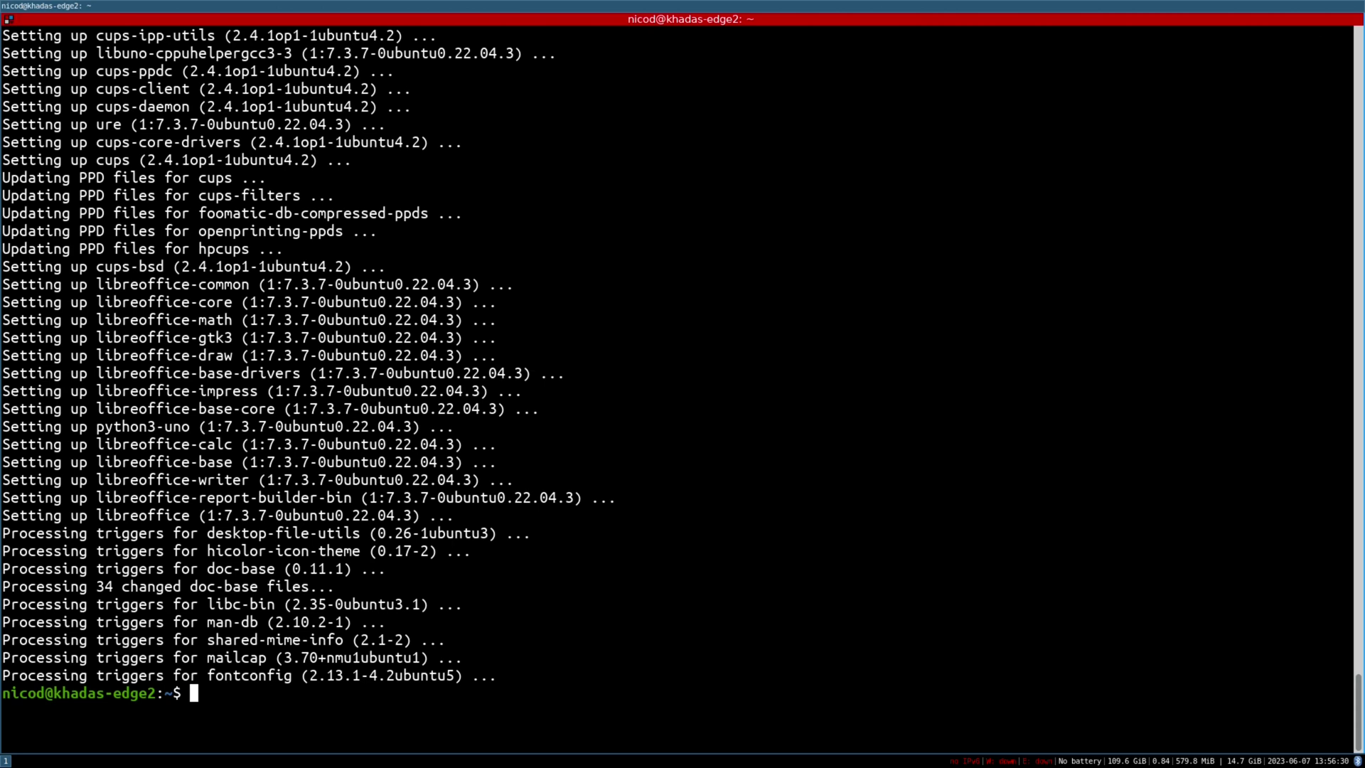
# - Open a second terminal running htop, then refocus the left terminal
pyautogui.press('super+Return')
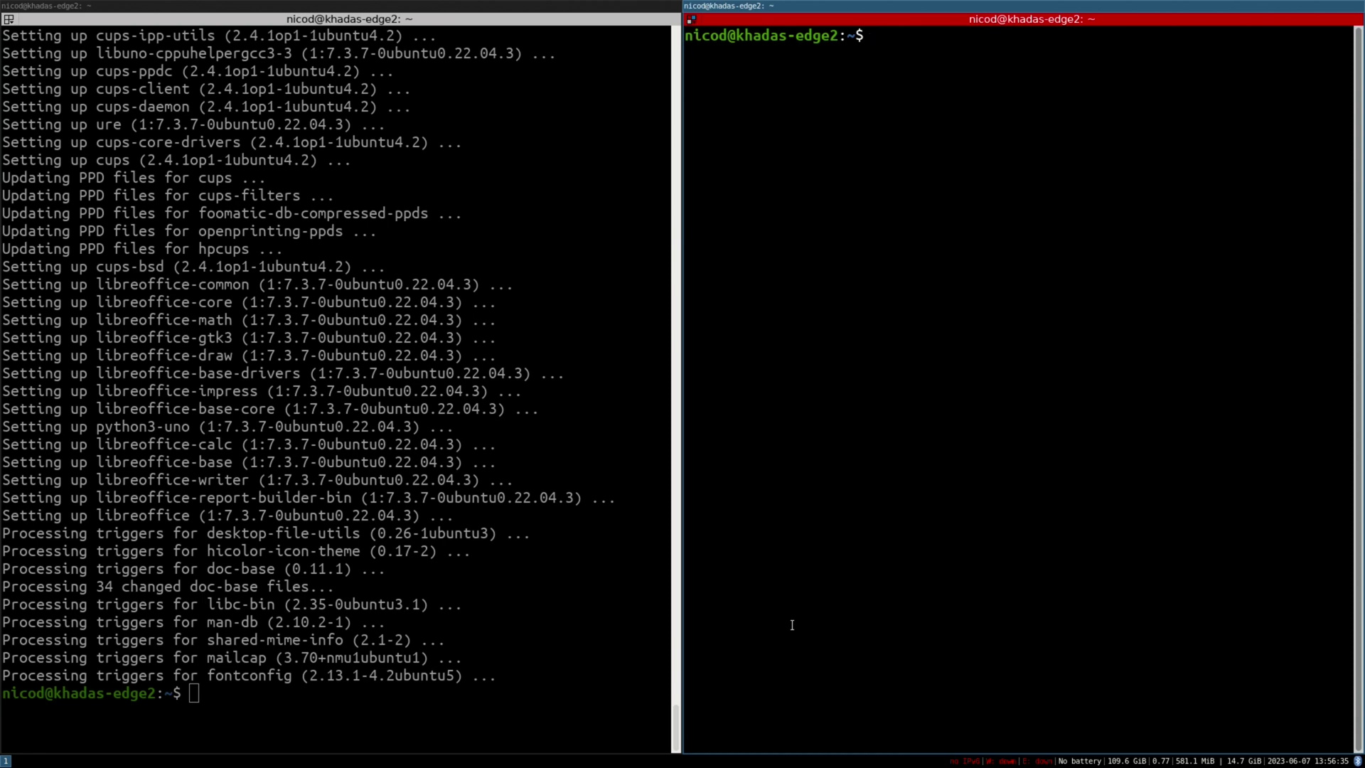
pyautogui.write('htop')
pyautogui.press('Return')
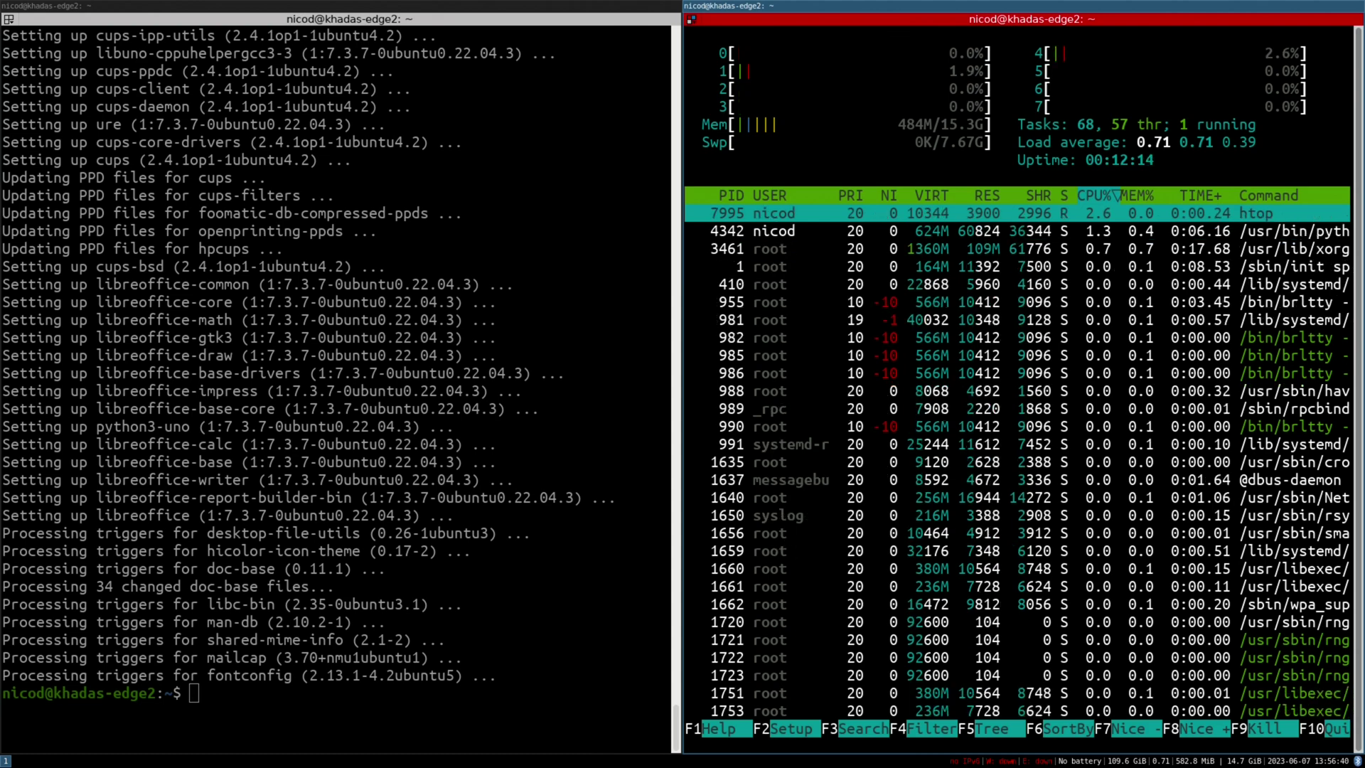
pyautogui.click(506, 580)
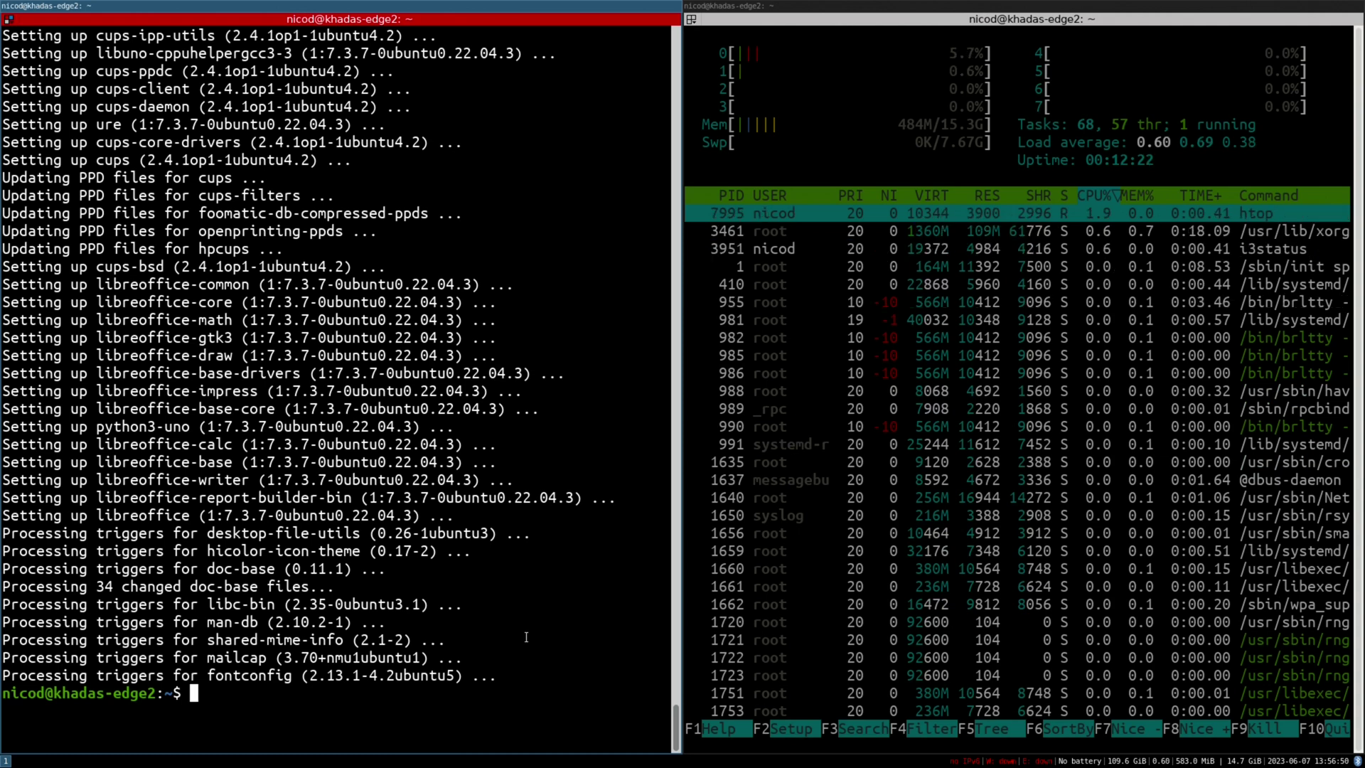
# - Run glxinfo -B in the left terminal, correcting the mistyped option
pyautogui.write('glxin')
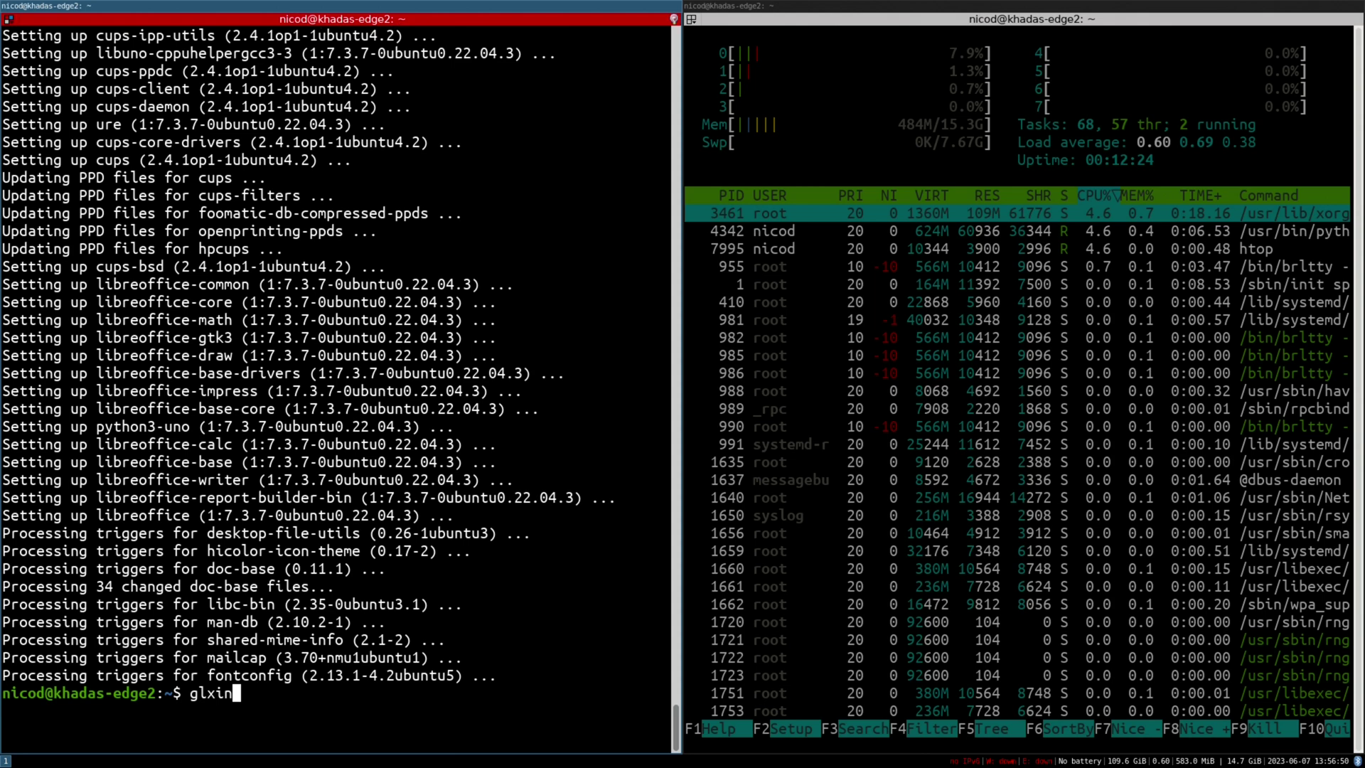
pyautogui.write('fo ')
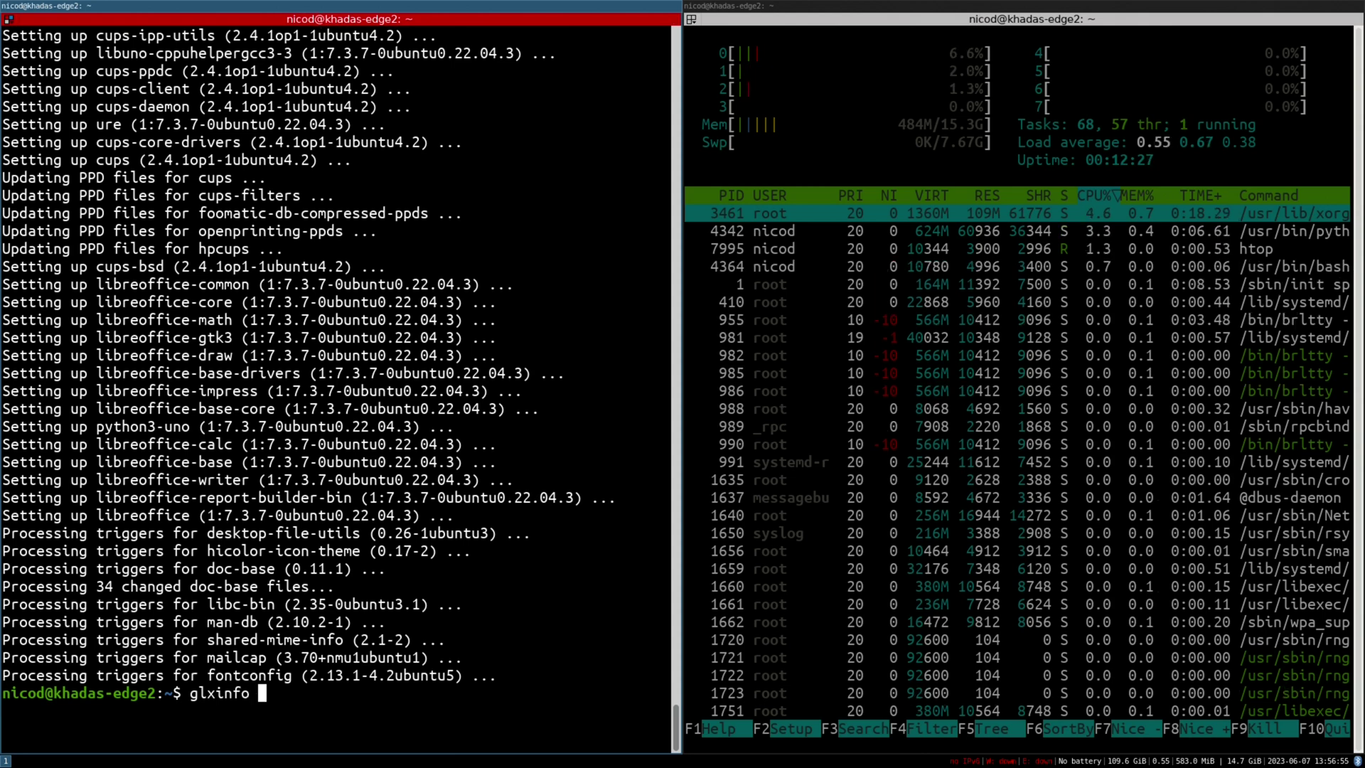
pyautogui.write('-B')
pyautogui.press('BackSpace')
pyautogui.press('BackSpace')
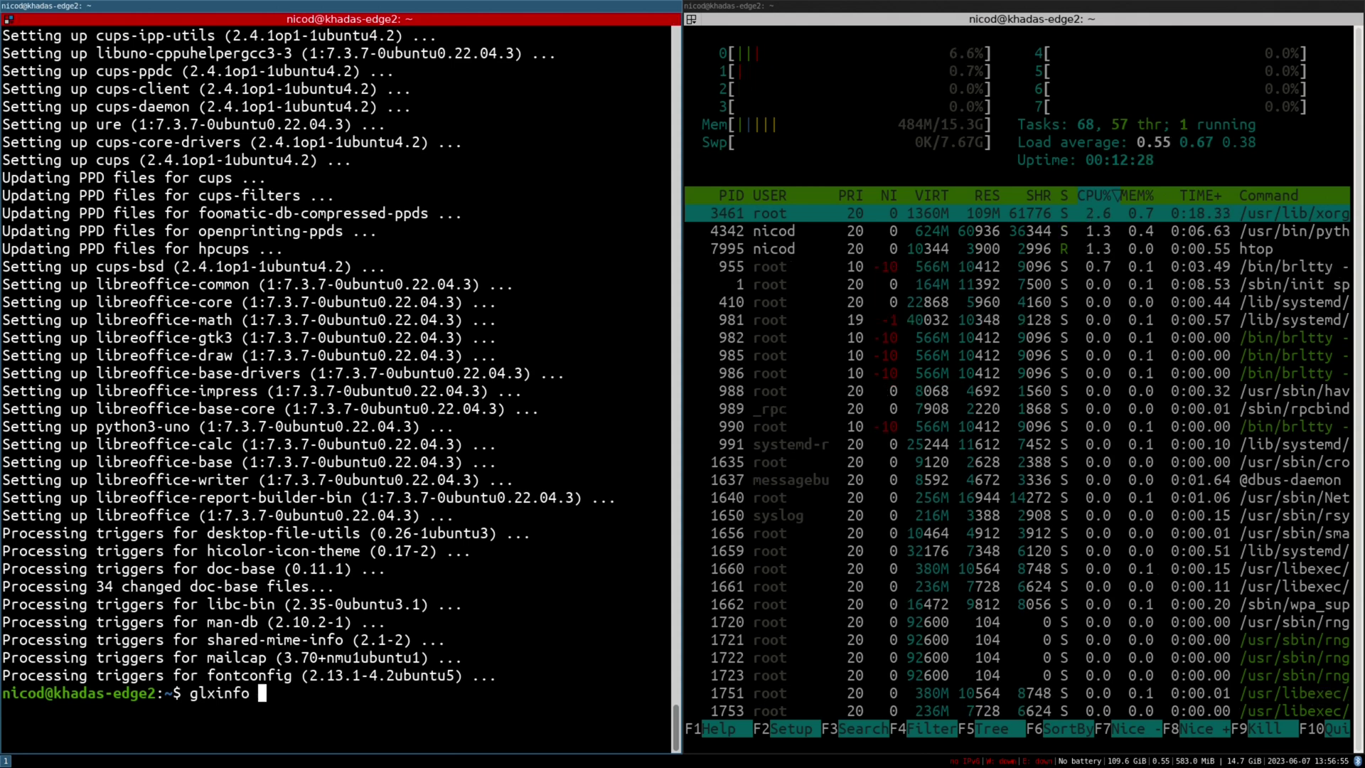
pyautogui.write('-BV')
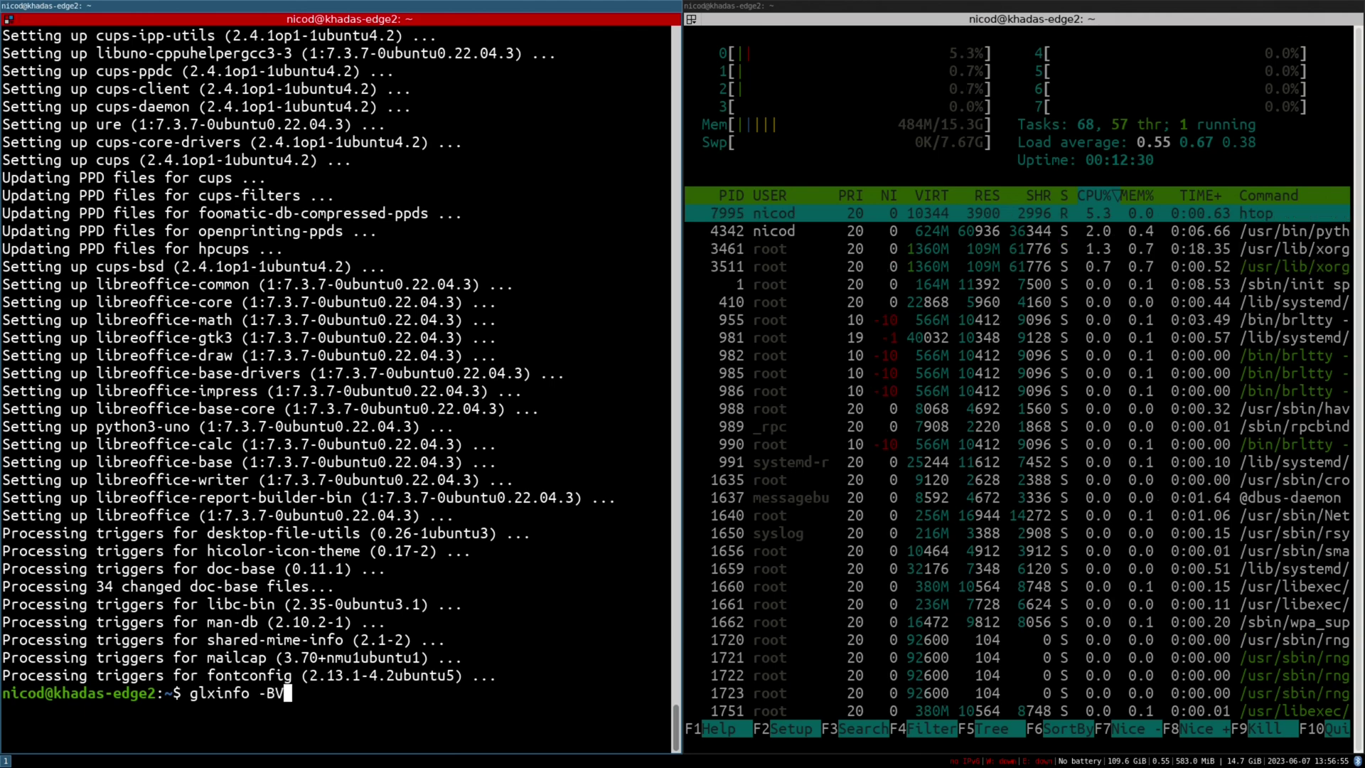
pyautogui.press('BackSpace')
pyautogui.press('Return')
# - Install mesa-utils via sudo apt, rerun glxinfo -B, and select the llvmpipe renderer lines
pyautogui.write('sudo ')
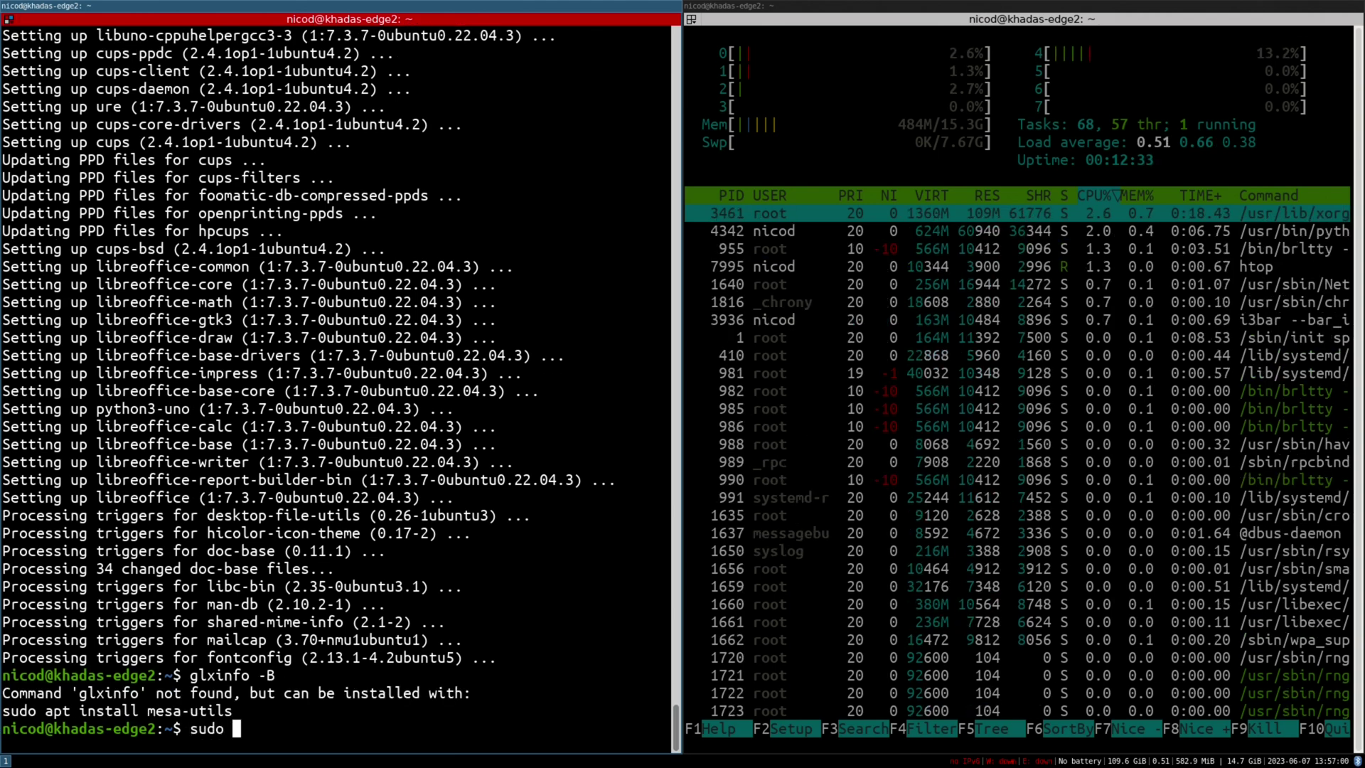
pyautogui.write('apt install mesa')
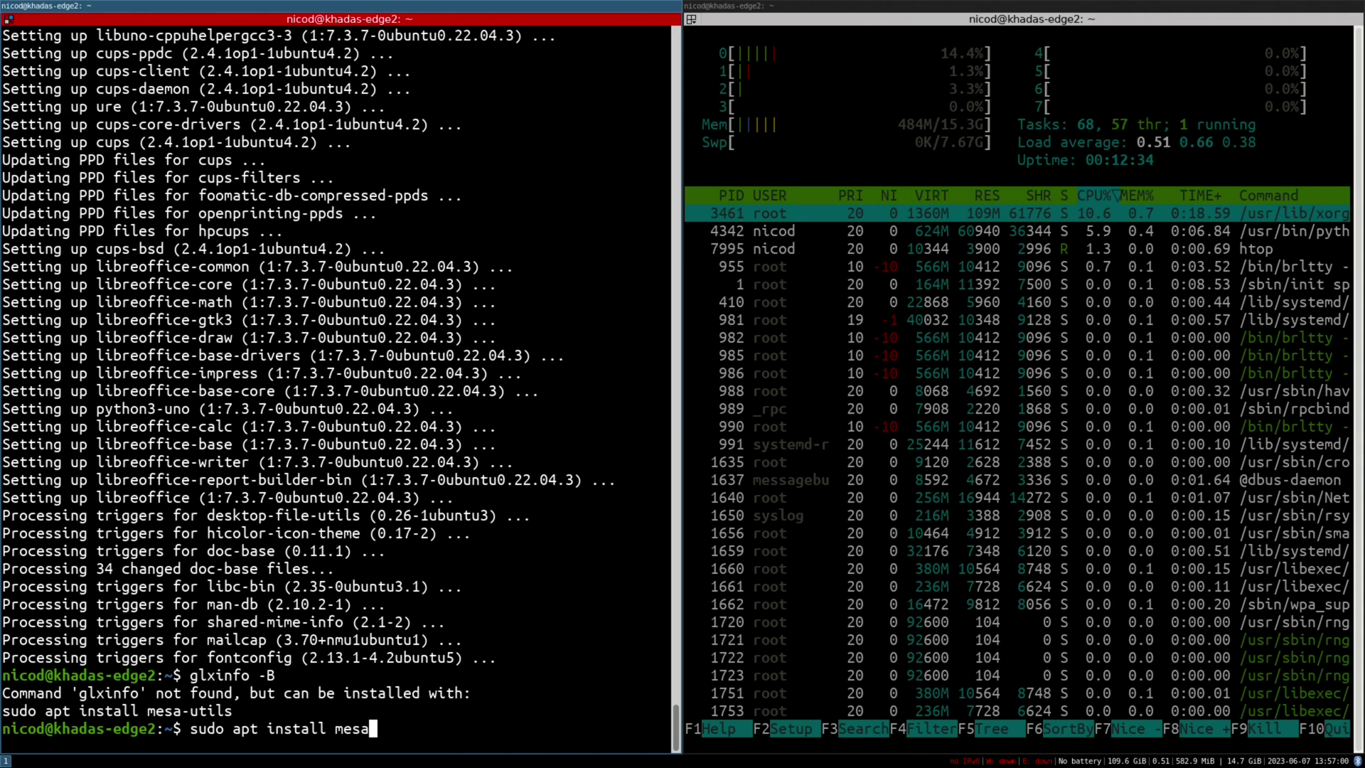
pyautogui.write('-utils')
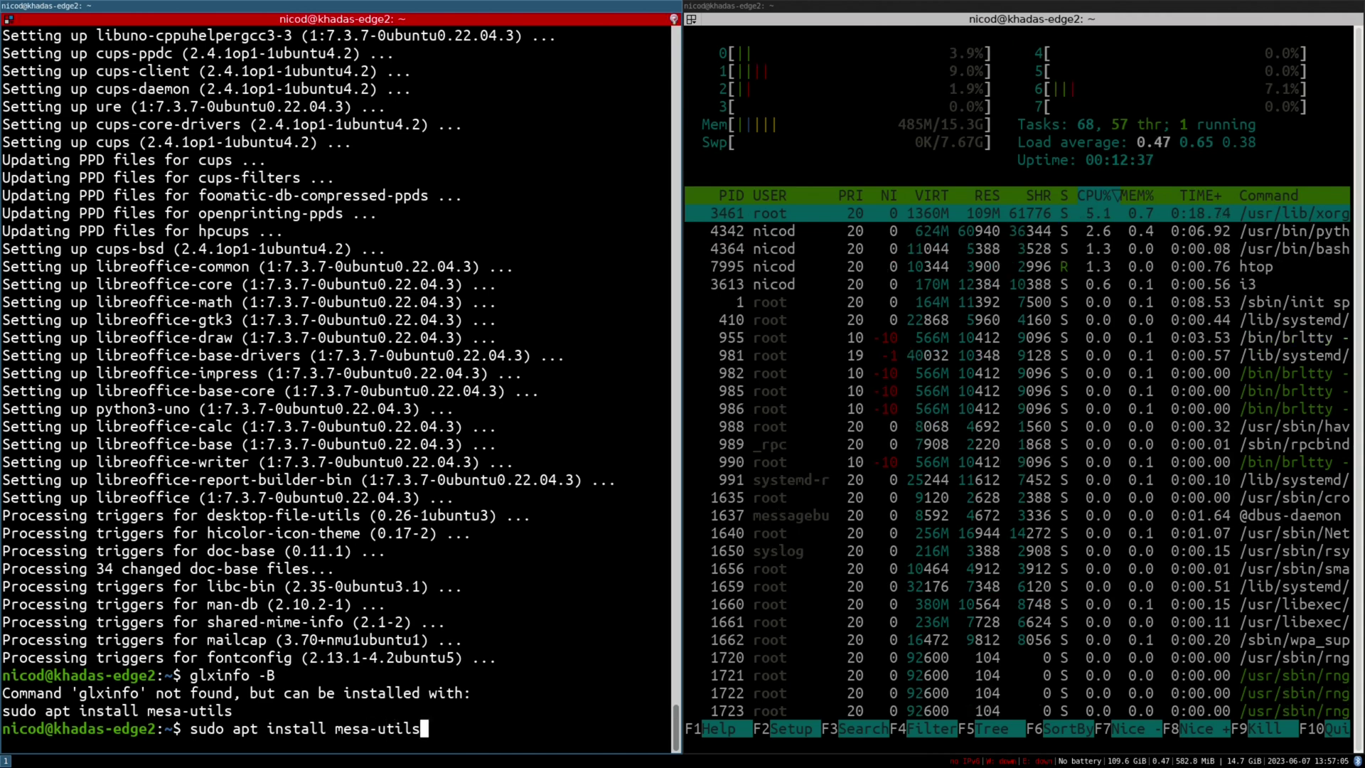
pyautogui.press('Return')
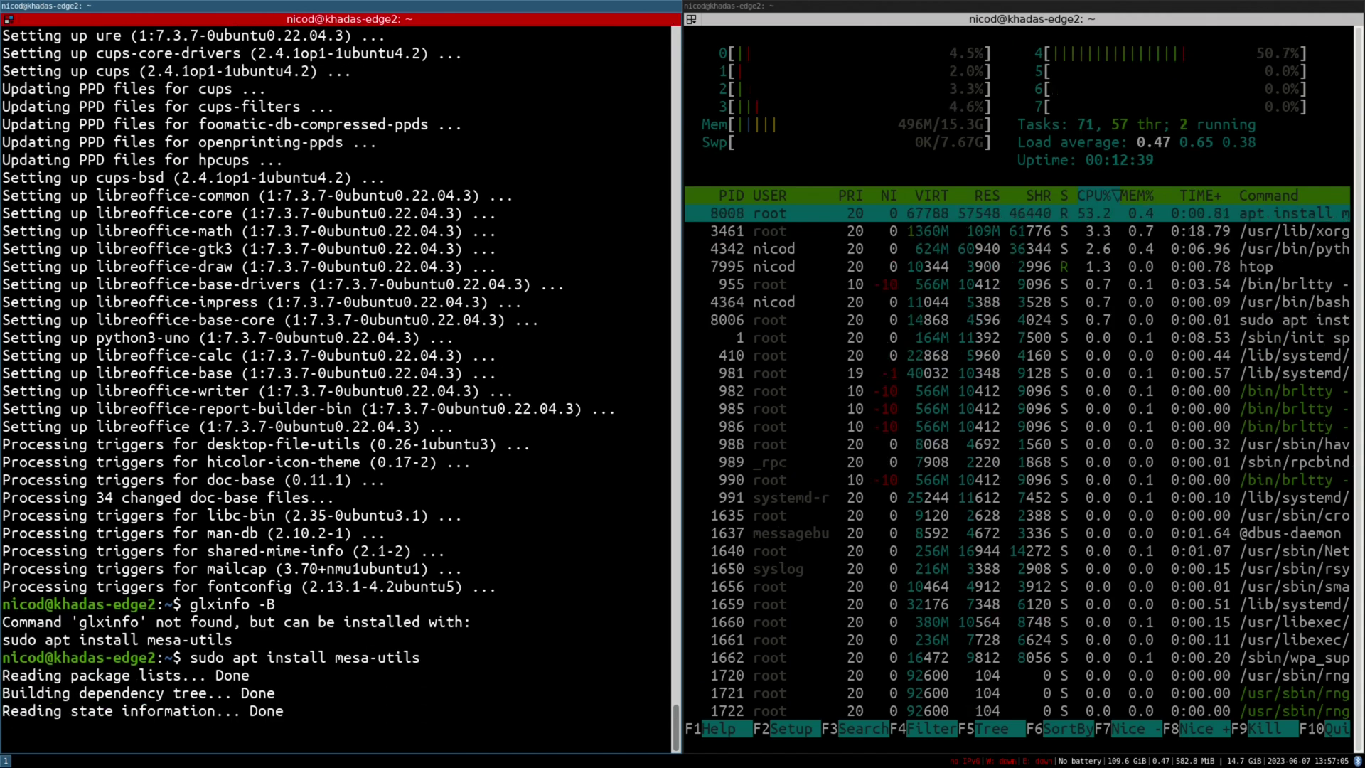
pyautogui.write('y')
pyautogui.press('Return')
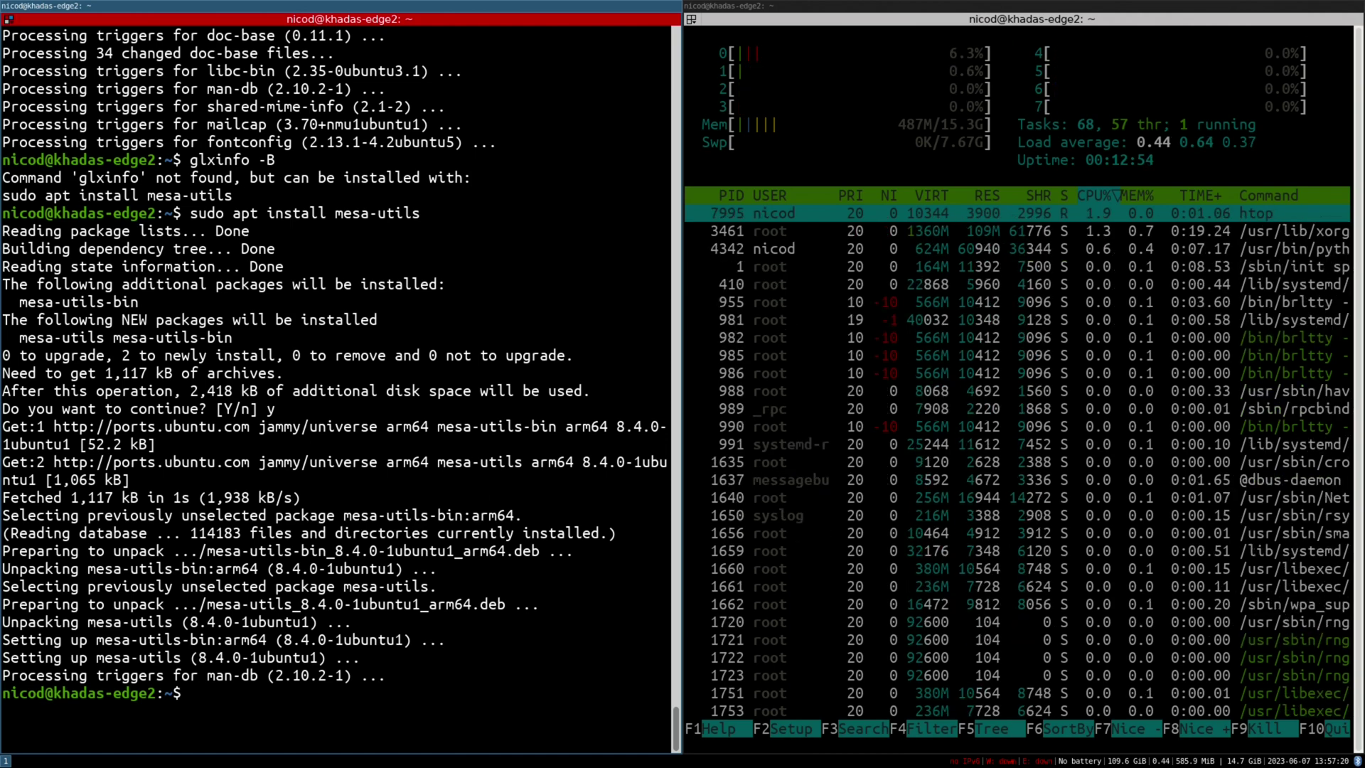
pyautogui.press('Up')
pyautogui.press('Up')
pyautogui.press('Return')
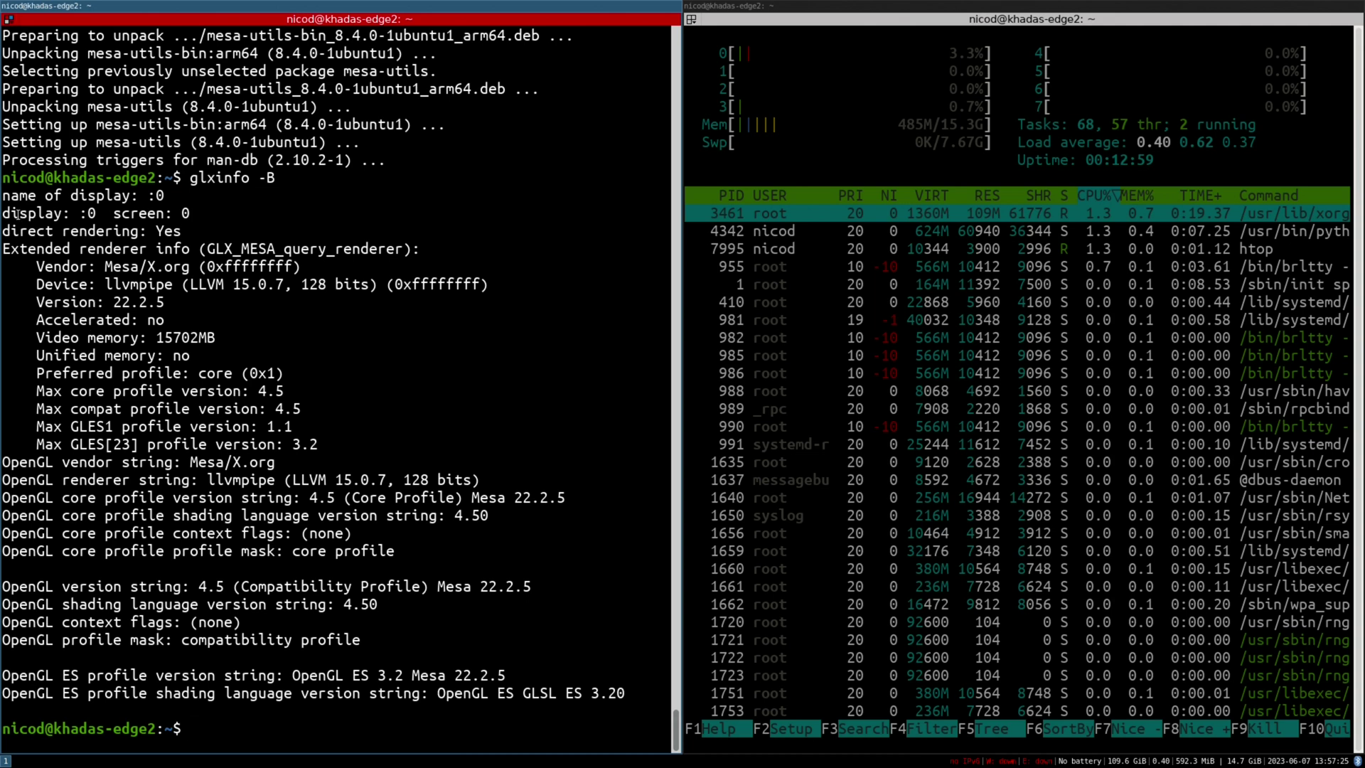
pyautogui.moveTo(18, 213); pyautogui.dragTo(381, 478)
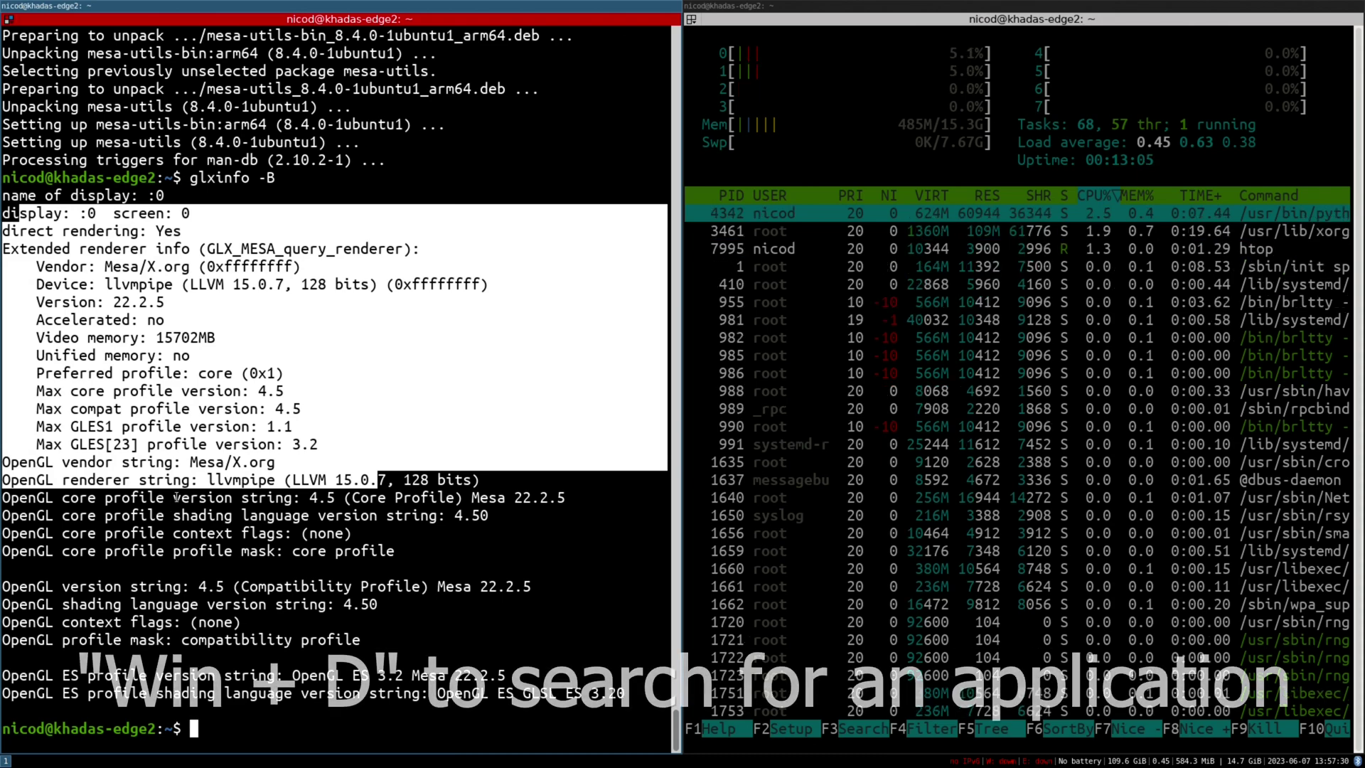
# - Launch Chromium from the app launcher and close the htop window with Win+Shift+Q
pyautogui.press('super+d')
pyautogui.write('firef')
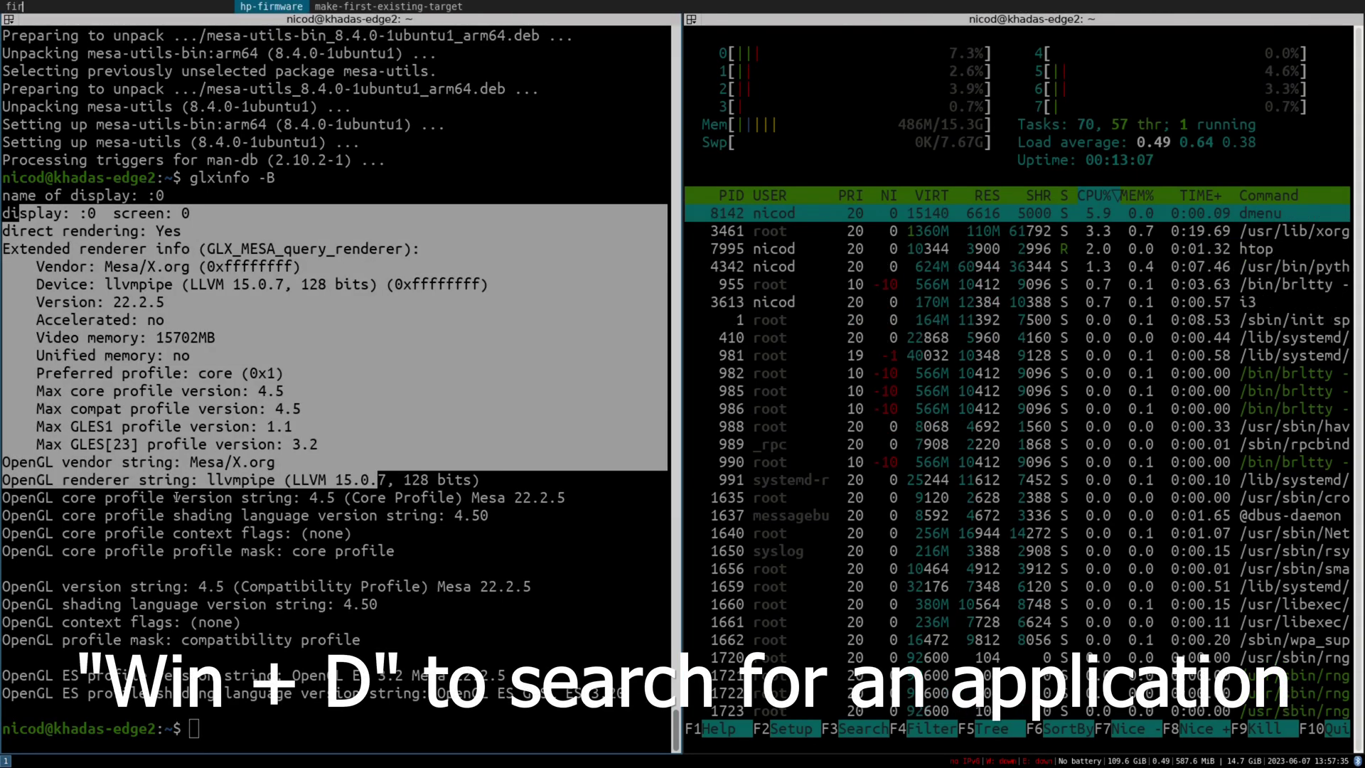
pyautogui.press('BackSpace')
pyautogui.press('BackSpace')
pyautogui.press('BackSpace')
pyautogui.press('BackSpace')
pyautogui.press('BackSpace')
pyautogui.write('ch')
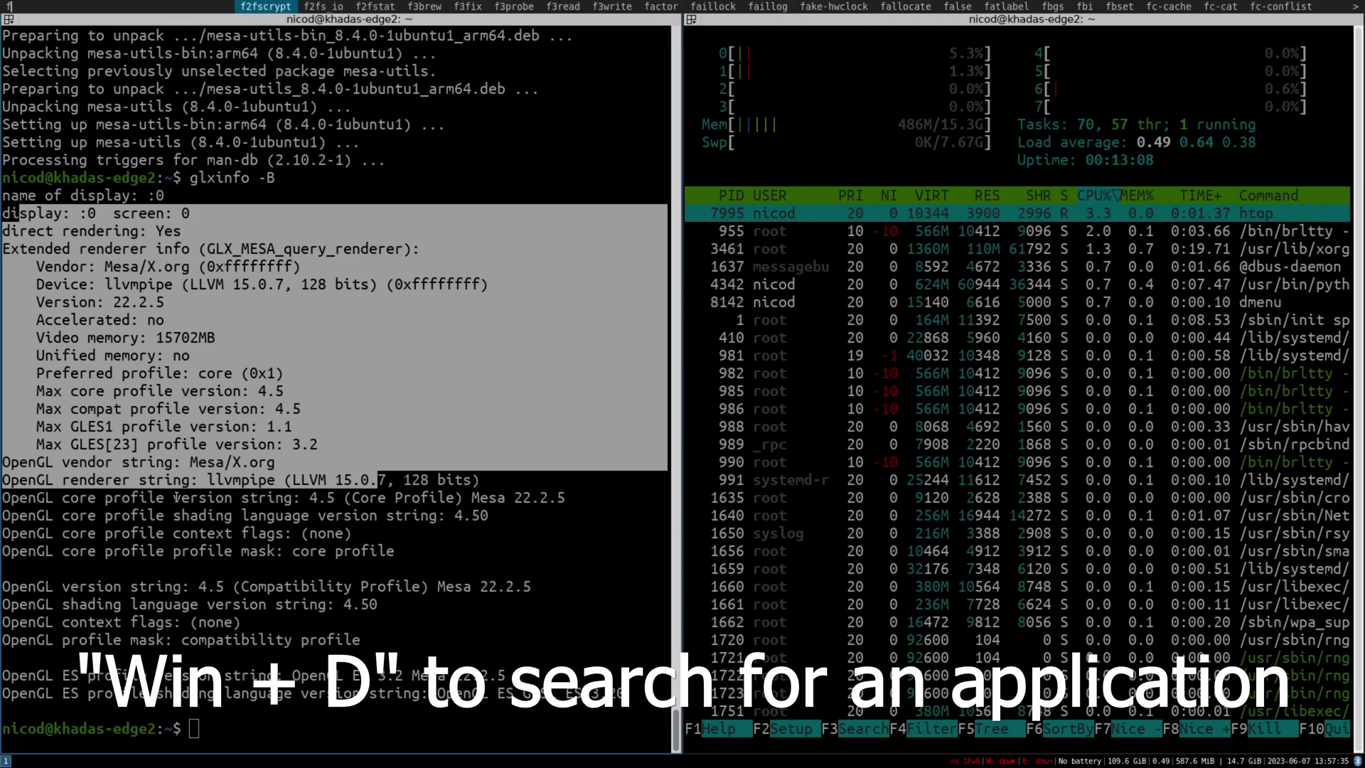
pyautogui.write('ro')
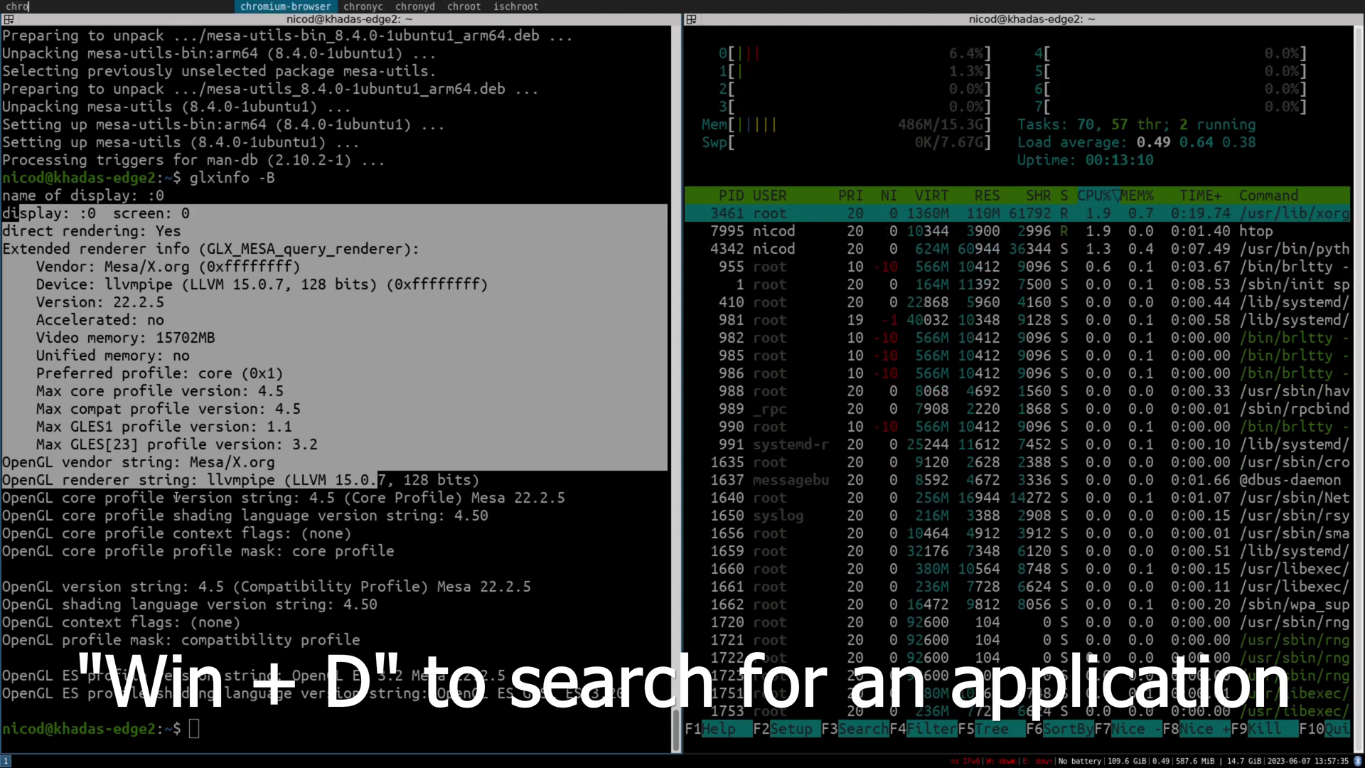
pyautogui.press('Return')
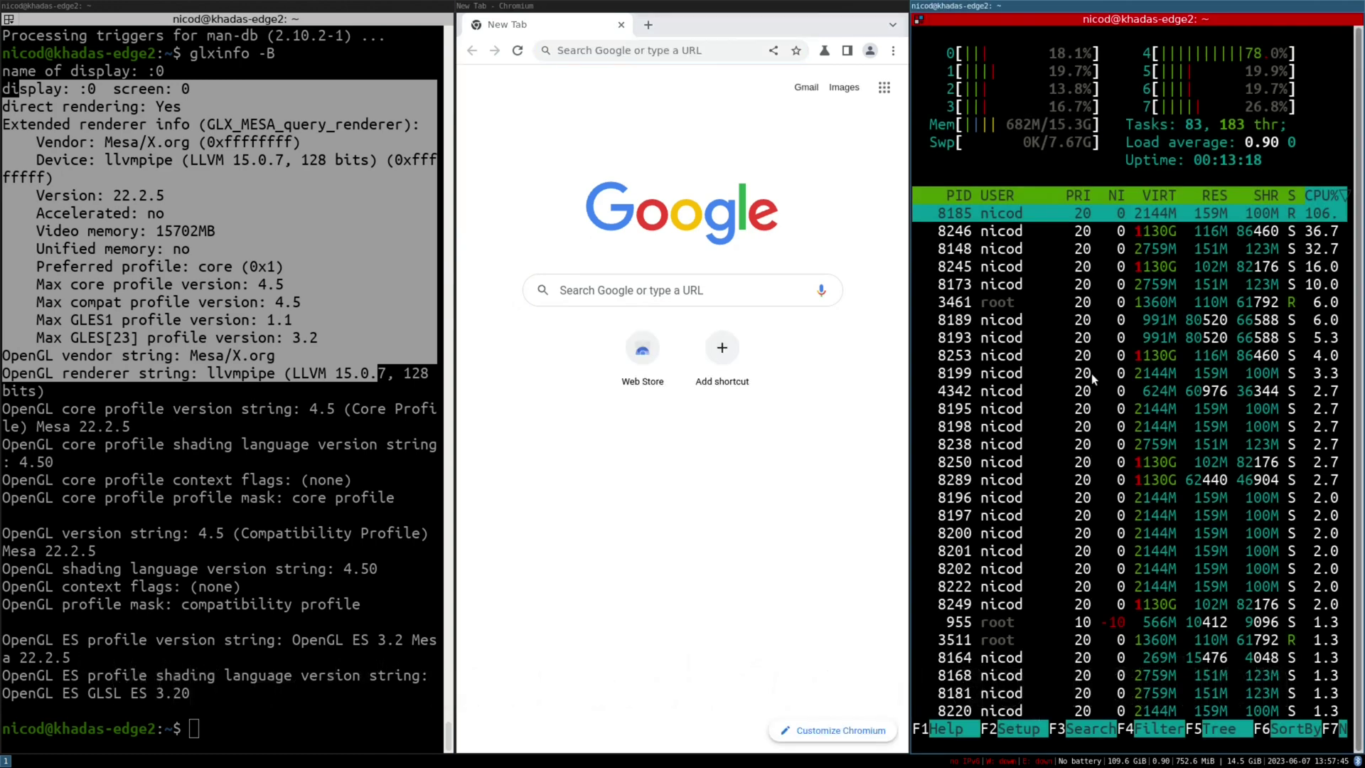
pyautogui.click(1090, 373)
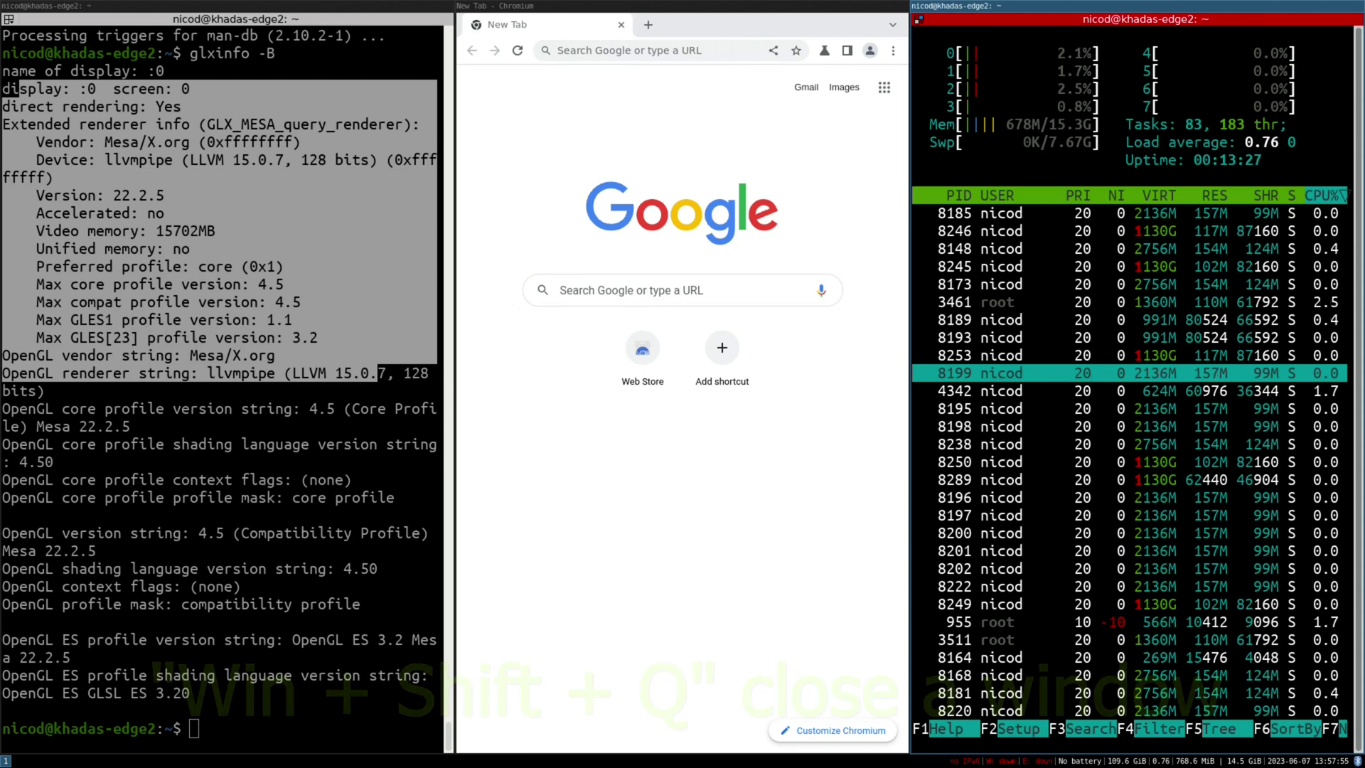
pyautogui.press('super+shift+q')
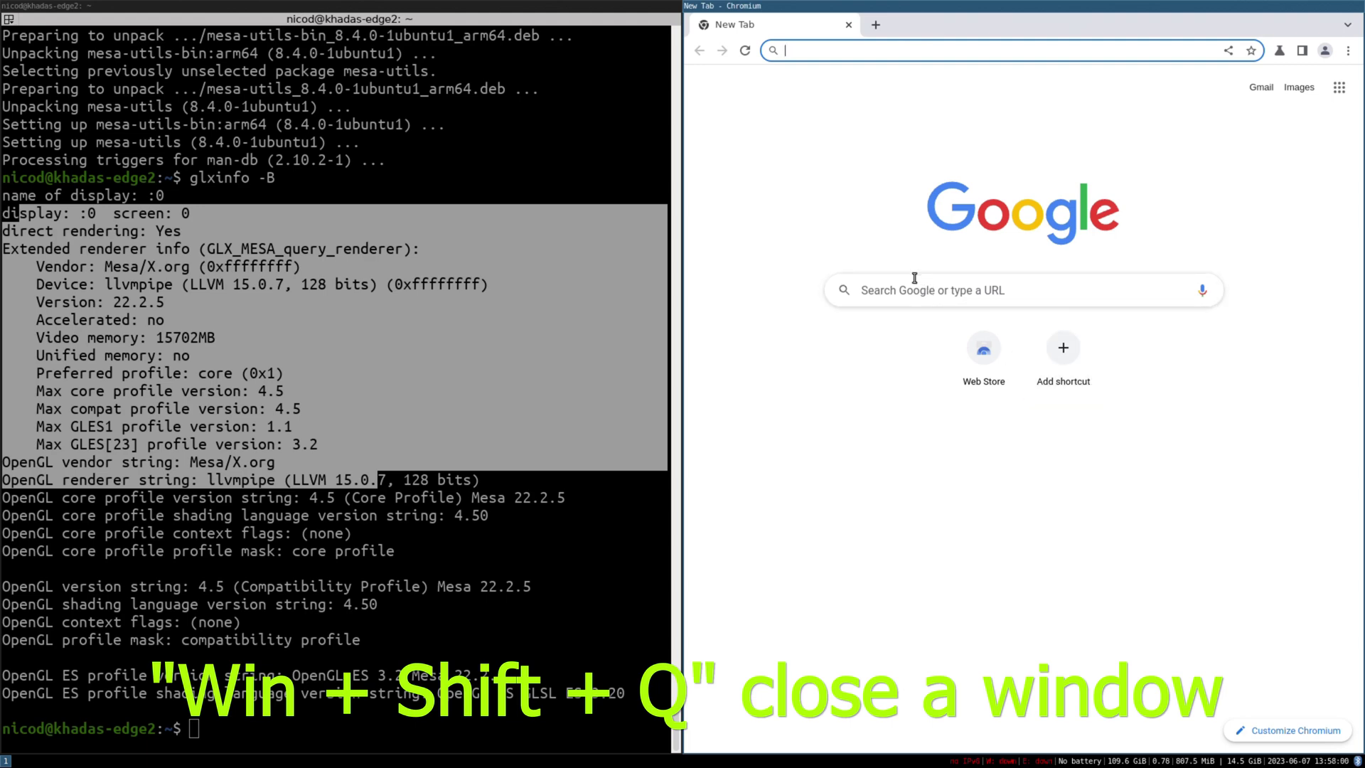
# - Load armbian.com and open the Khadas Edge 2 board page's acceleration instructions
pyautogui.write('armbian.com')
pyautogui.press('Return')
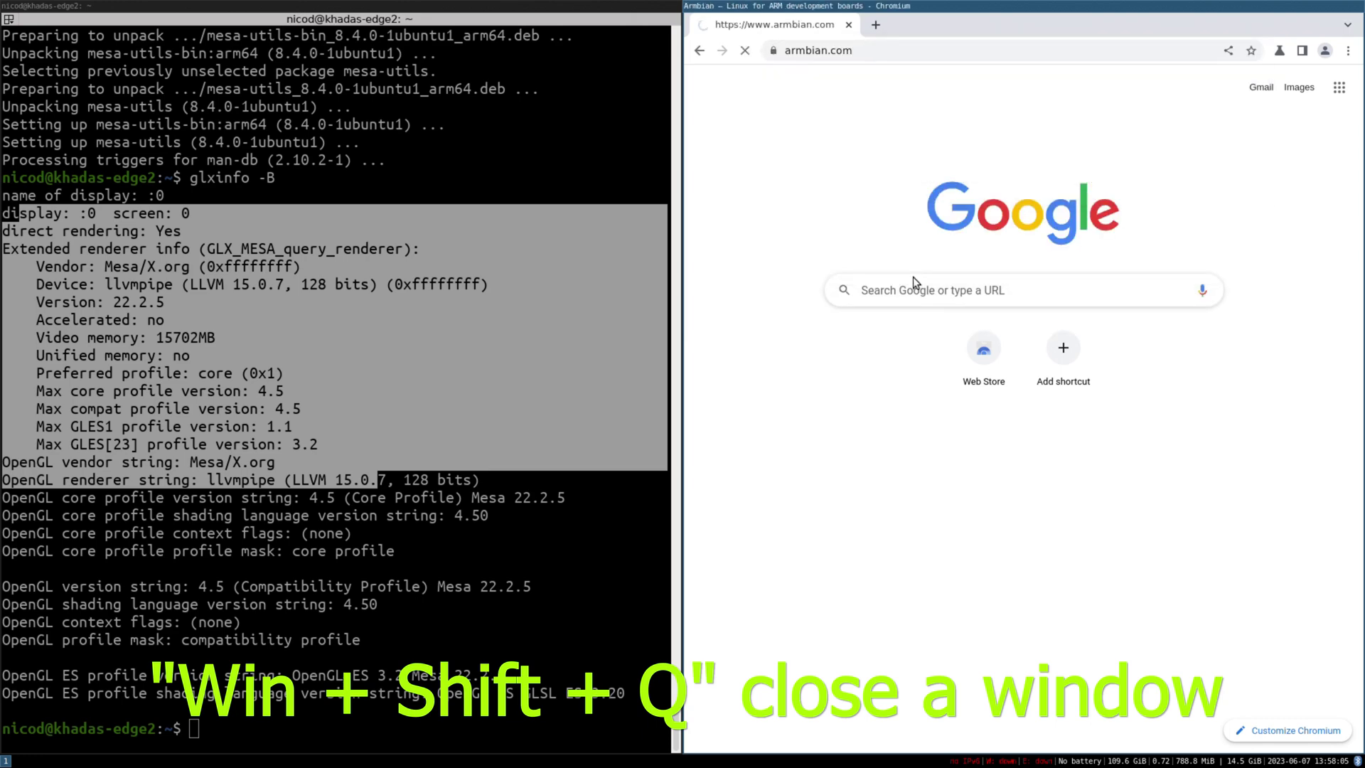
pyautogui.scroll(-5, 912, 299)
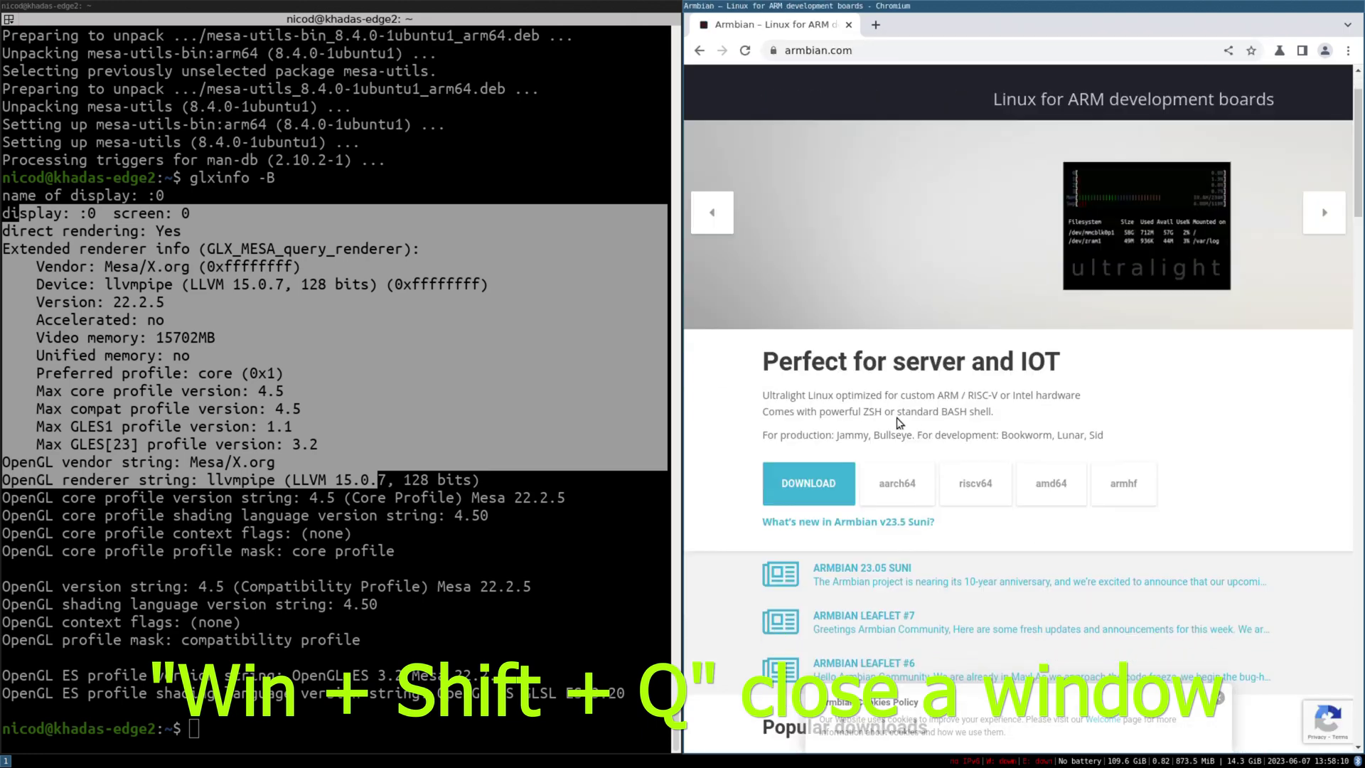
pyautogui.scroll(-2, 896, 353)
pyautogui.click(1039, 414)
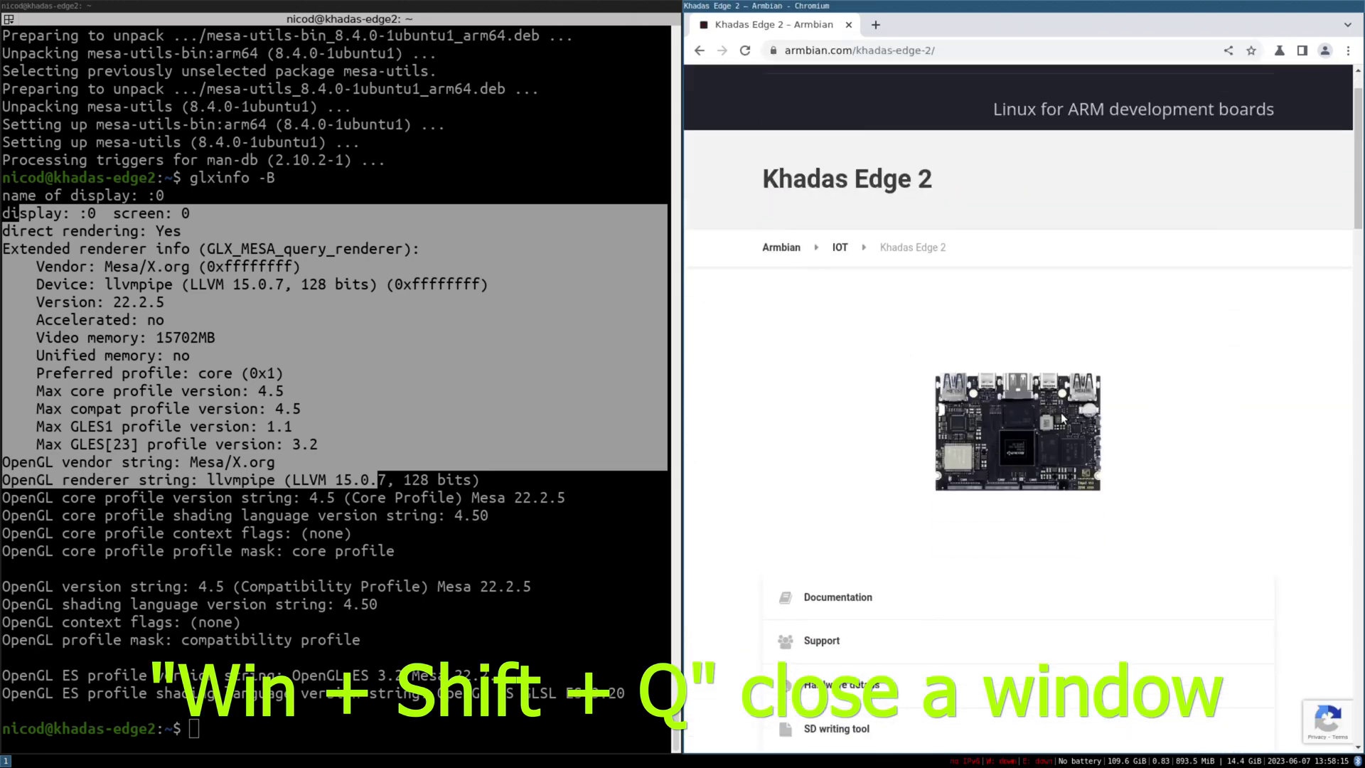
pyautogui.scroll(-5, 1051, 407)
pyautogui.scroll(-4, 1052, 407)
# - Add the panfork-mesa and rockchip-multimedia repositories by pasting their commands into the terminal
pyautogui.tripleClick(945, 310)
pyautogui.write('sudo add-apt-repository ppa:liujianfeng1994/panfork-mesa')
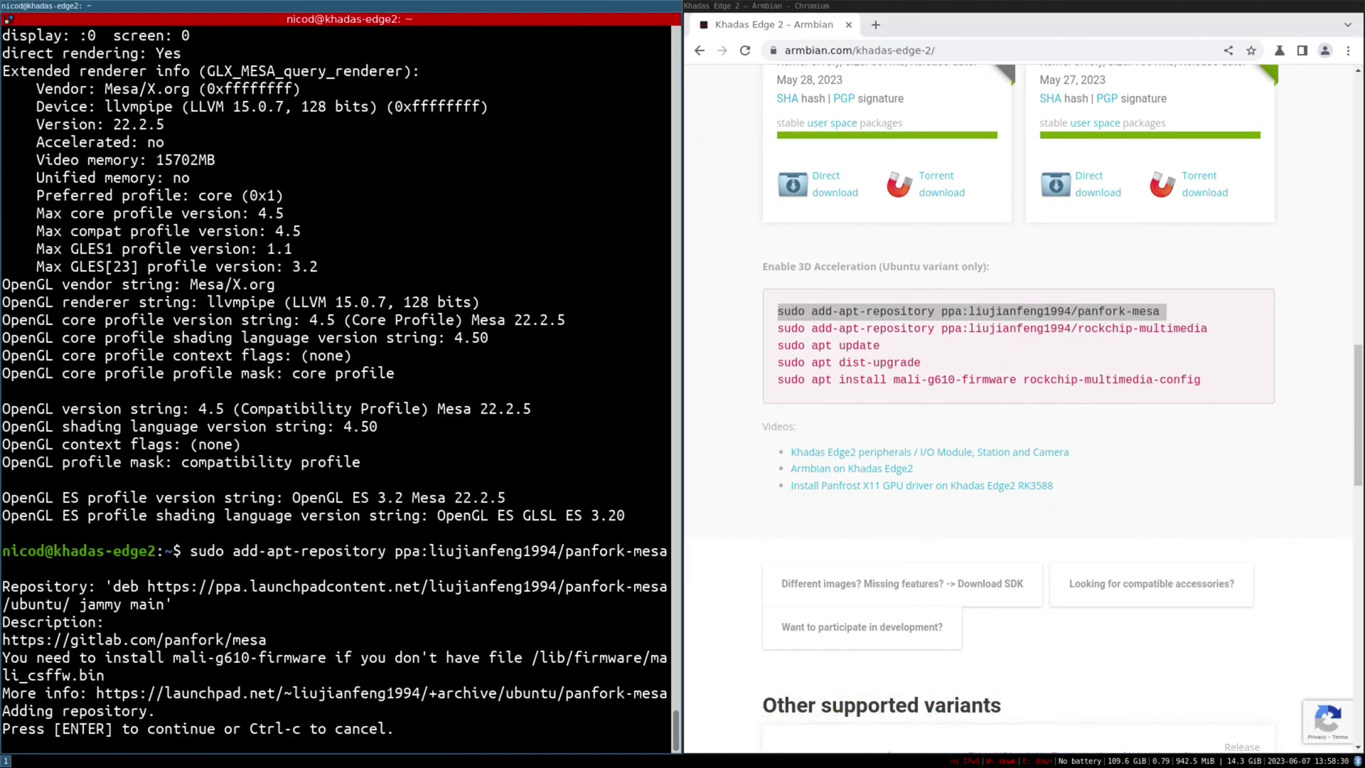
pyautogui.press('Return')
pyautogui.tripleClick(992, 327)
pyautogui.write('sudo add-apt-repository ppa:liujianfeng1994/rockchip-multimedia')
pyautogui.press('Return')
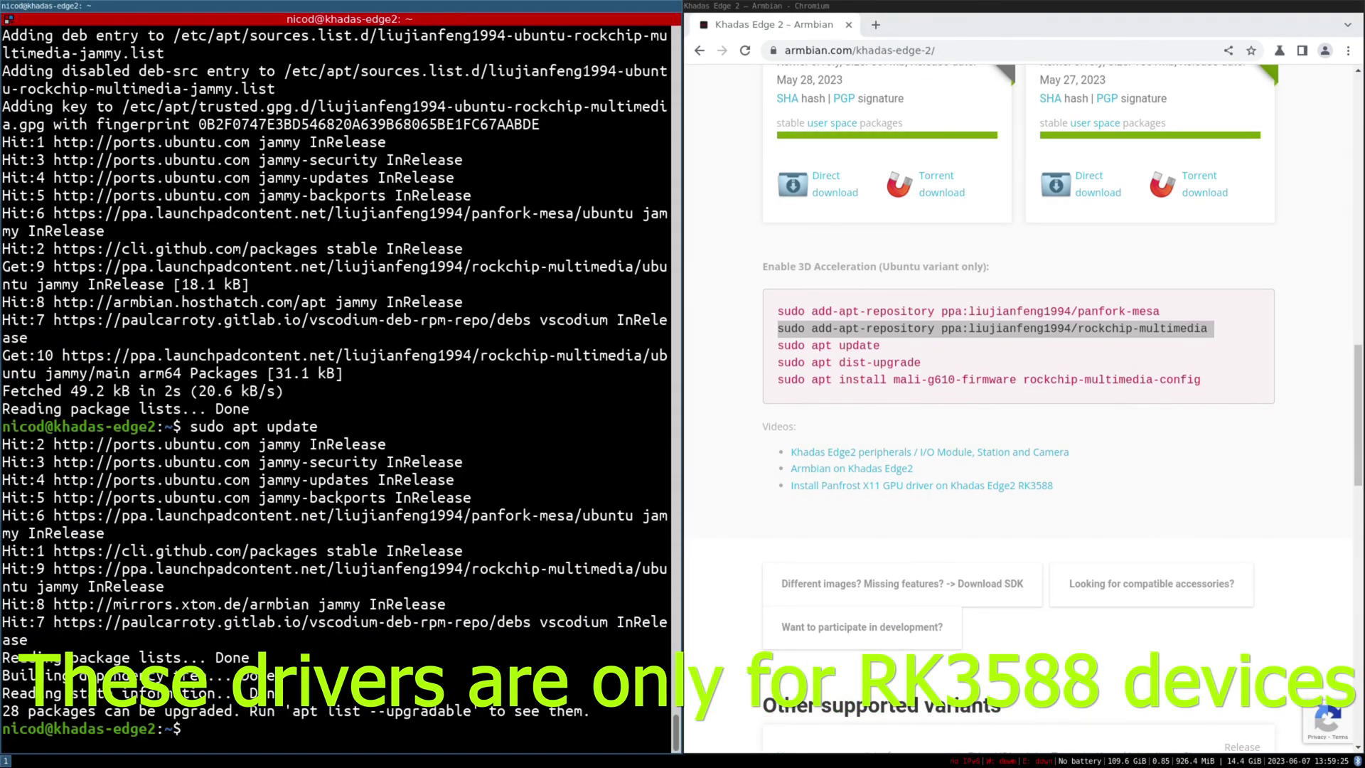
# - Run sudo apt dist-upgrade, confirm with y, then enter sudo reboot
pyautogui.write('sudo apt dist')
pyautogui.write('-upgrade')
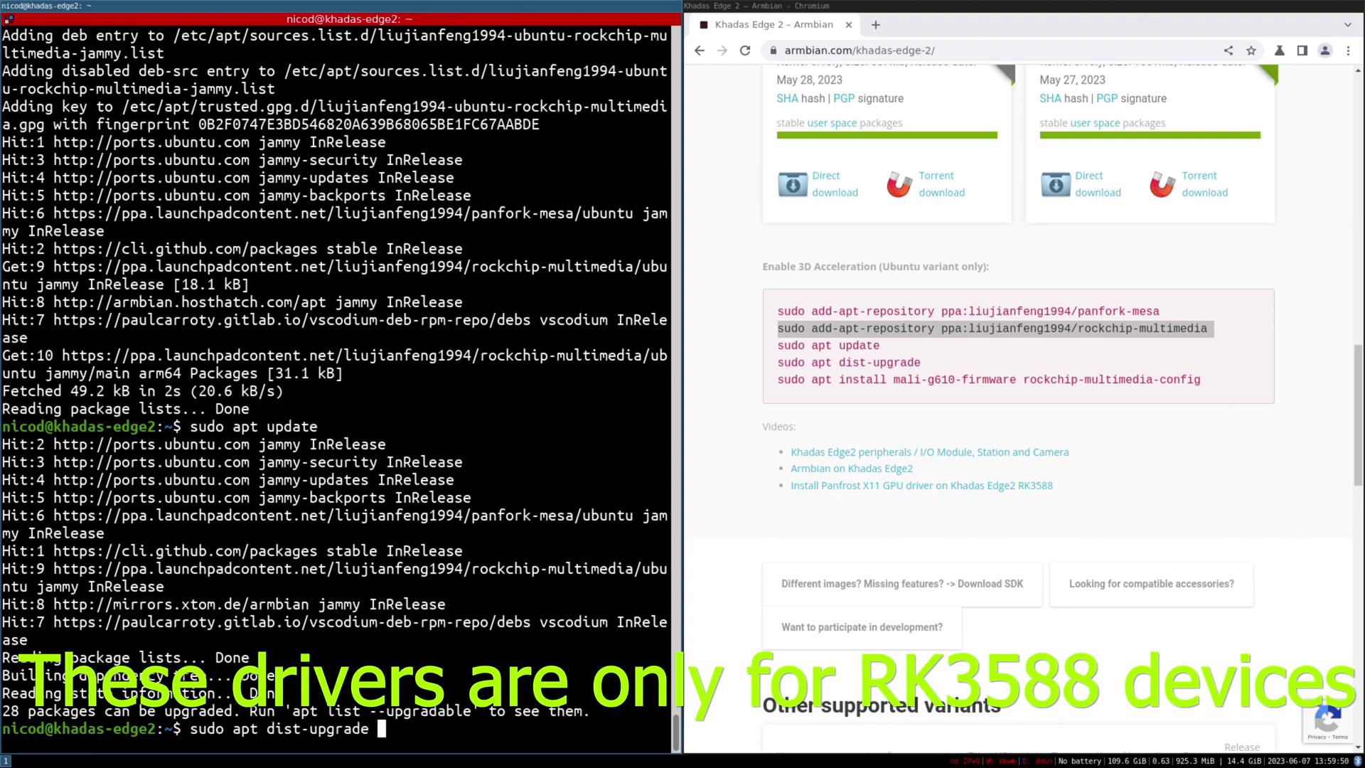
pyautogui.press('Return')
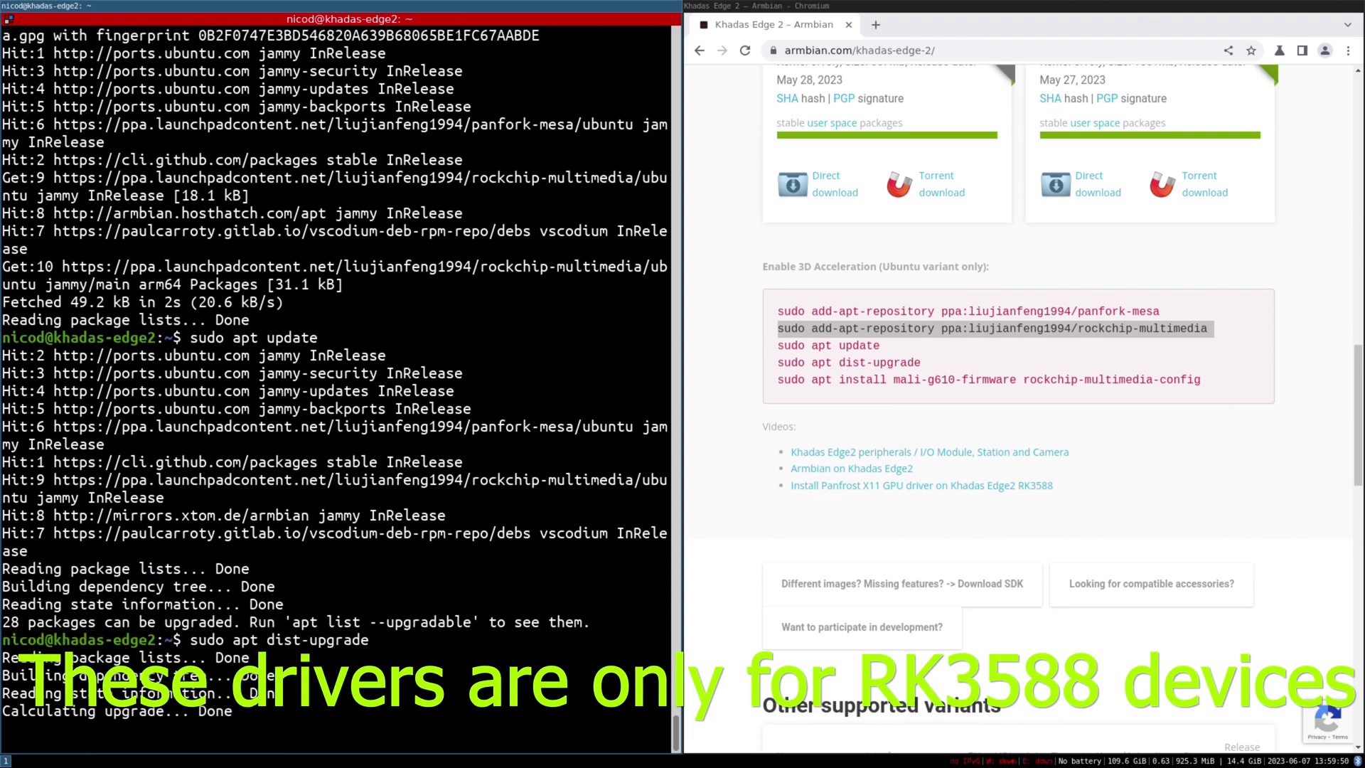
pyautogui.write('y')
pyautogui.press('Return')
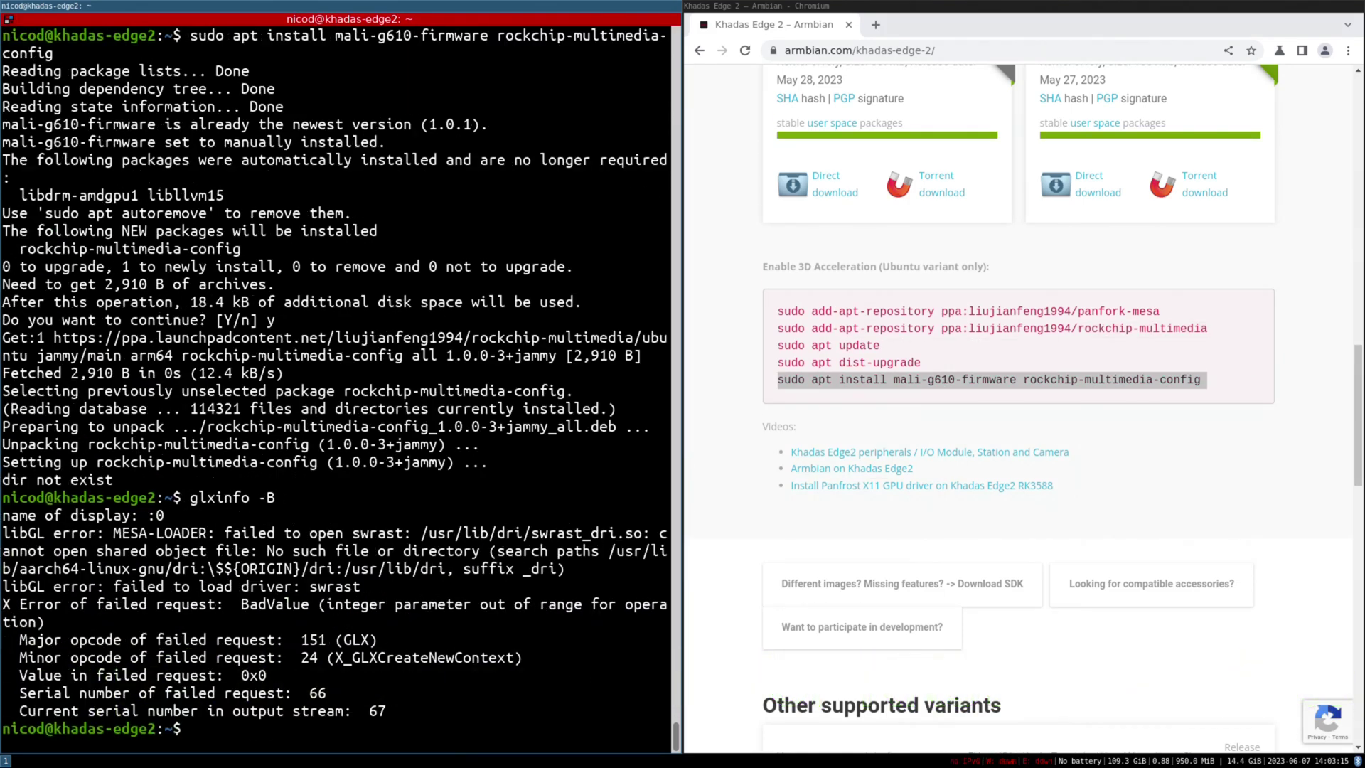
pyautogui.write('sudo rebo')
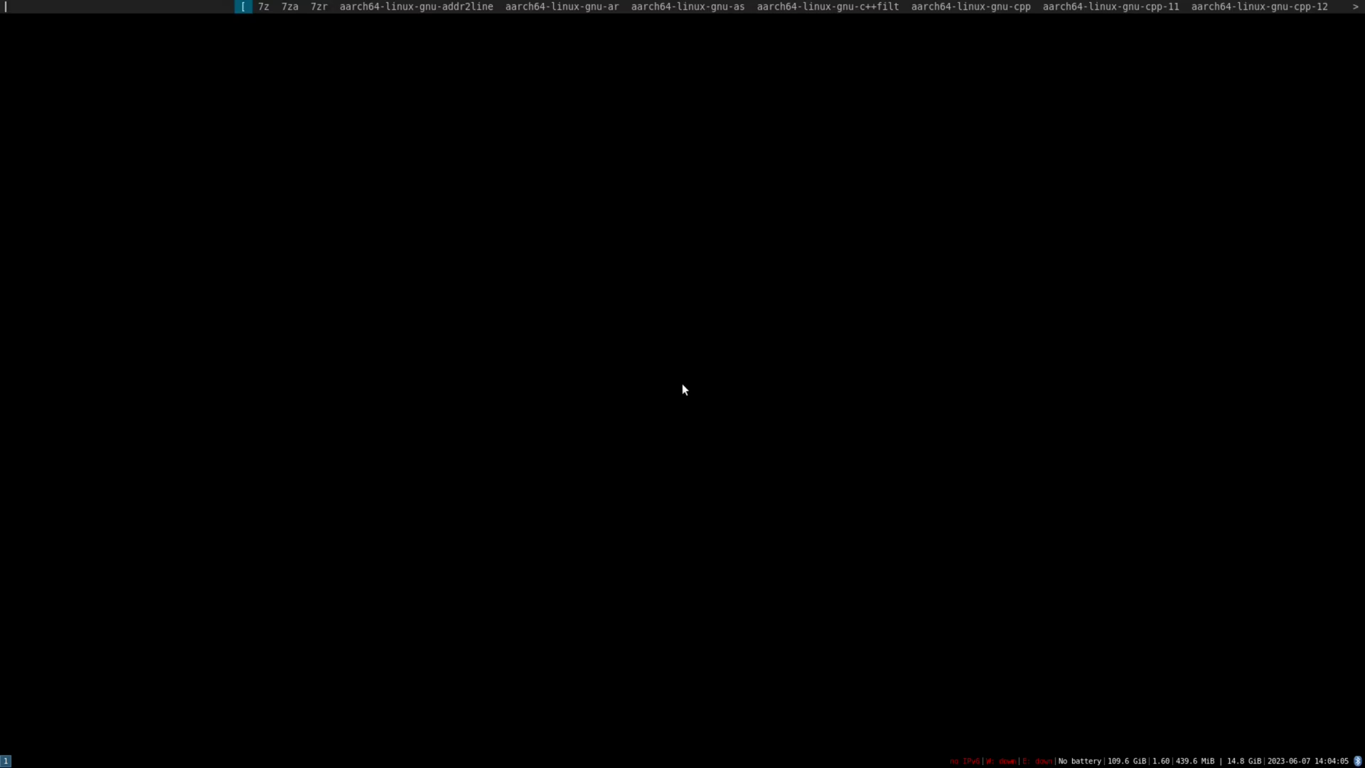
# - Launch Thunar from dmenu and turn on Show Hidden Files in the home folder
pyautogui.write('thun')
pyautogui.press('Return')
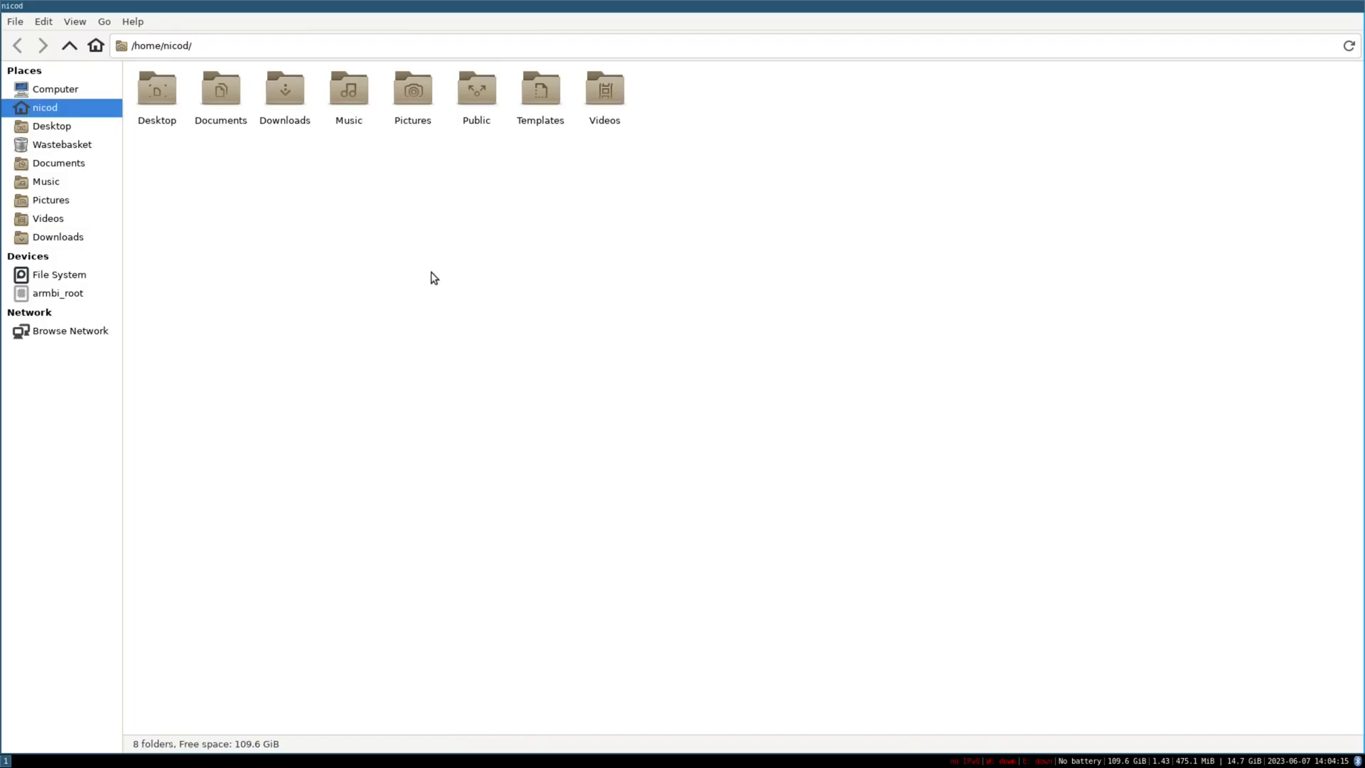
pyautogui.click(76, 22)
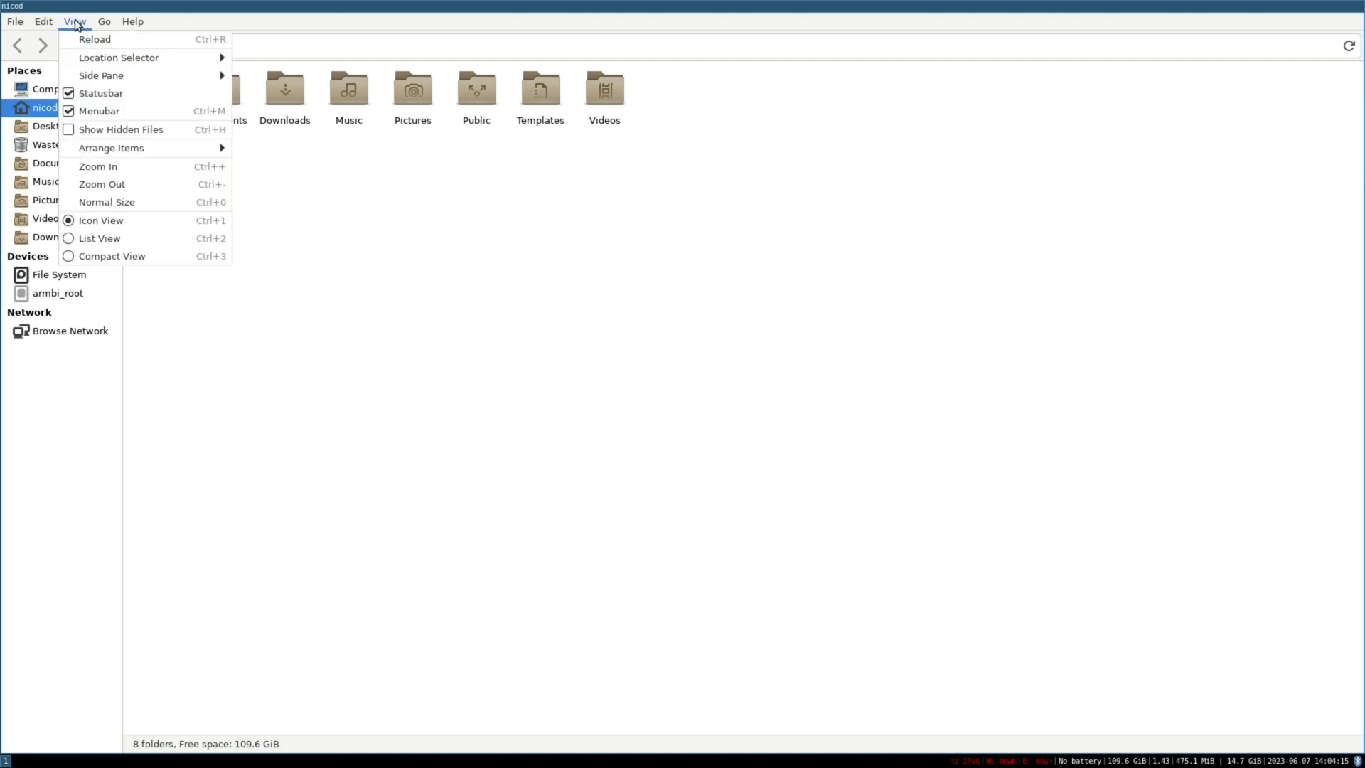
pyautogui.click(133, 129)
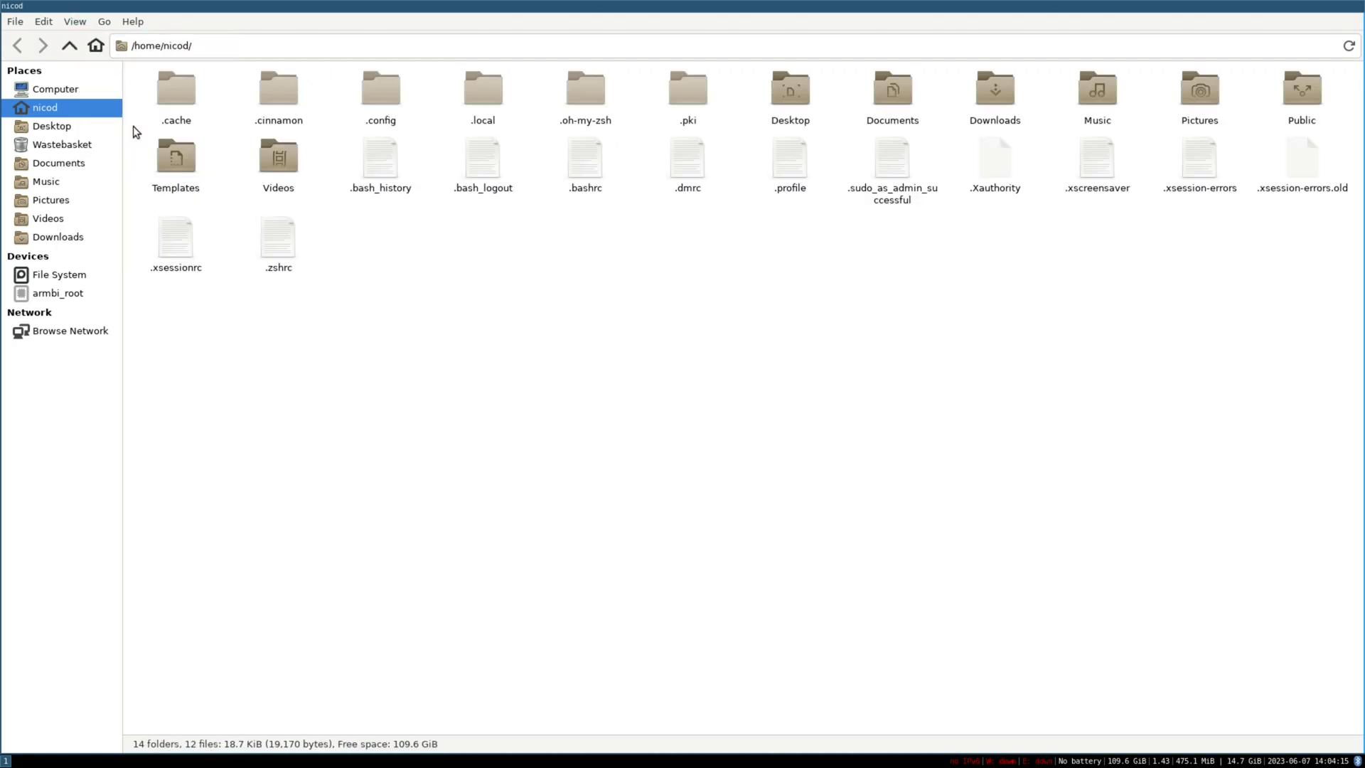
# - Go into .config/i3 and open the config file with VSCodium
pyautogui.doubleClick(377, 100)
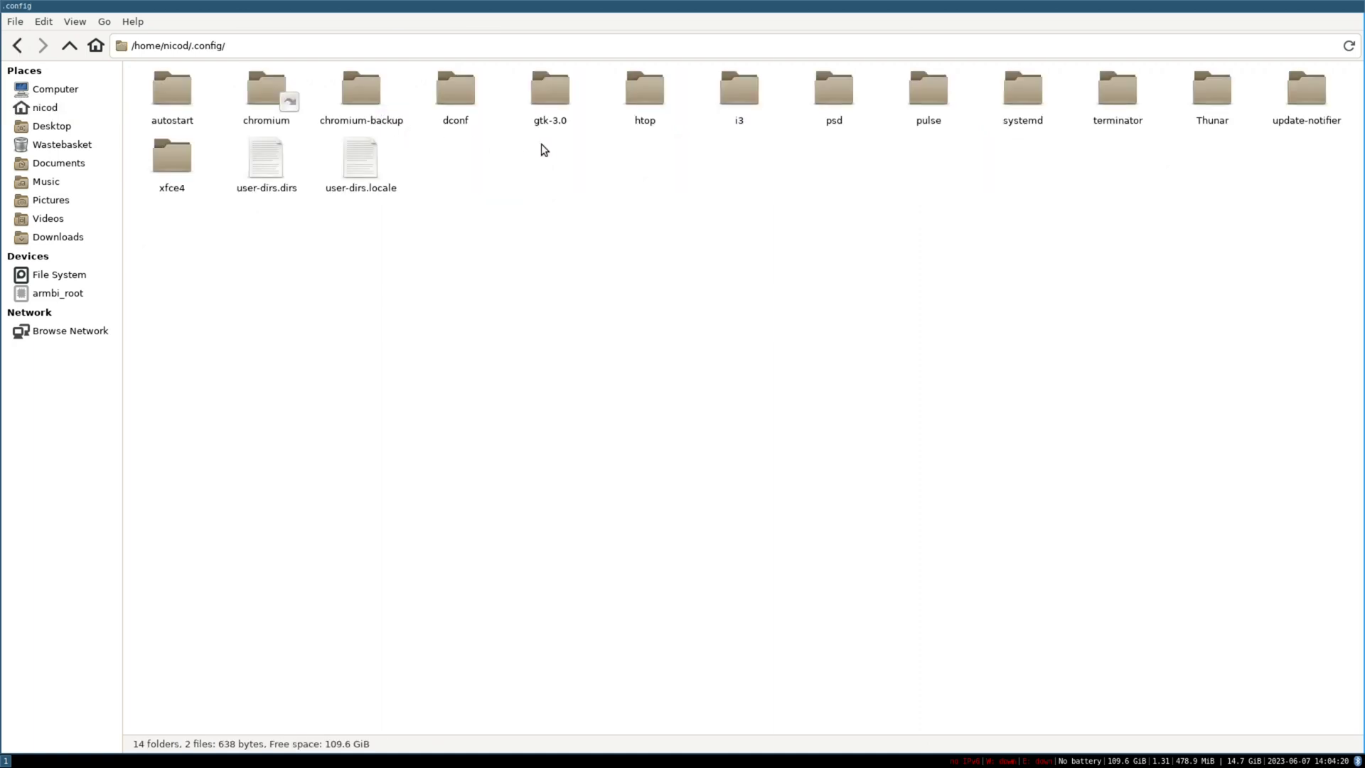
pyautogui.doubleClick(738, 96)
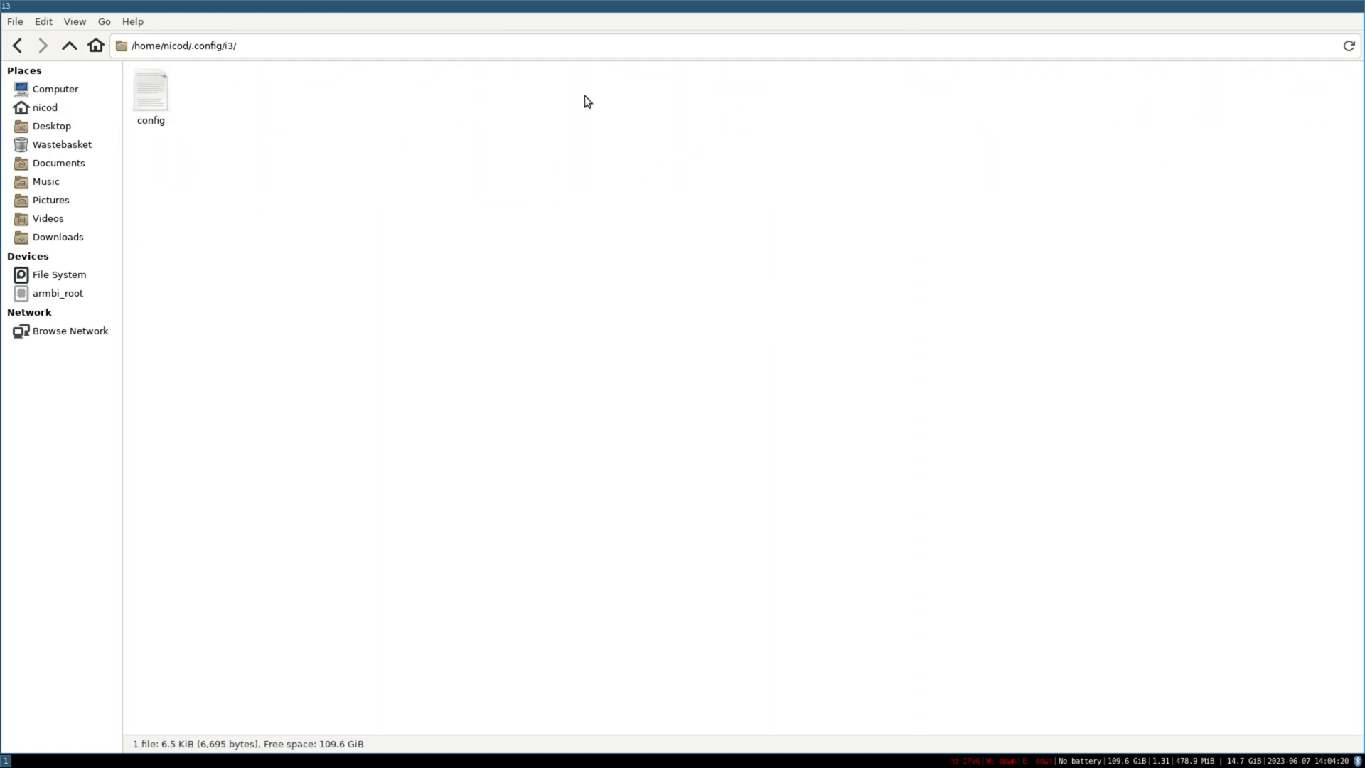
pyautogui.rightClick(147, 105)
pyautogui.click(191, 114)
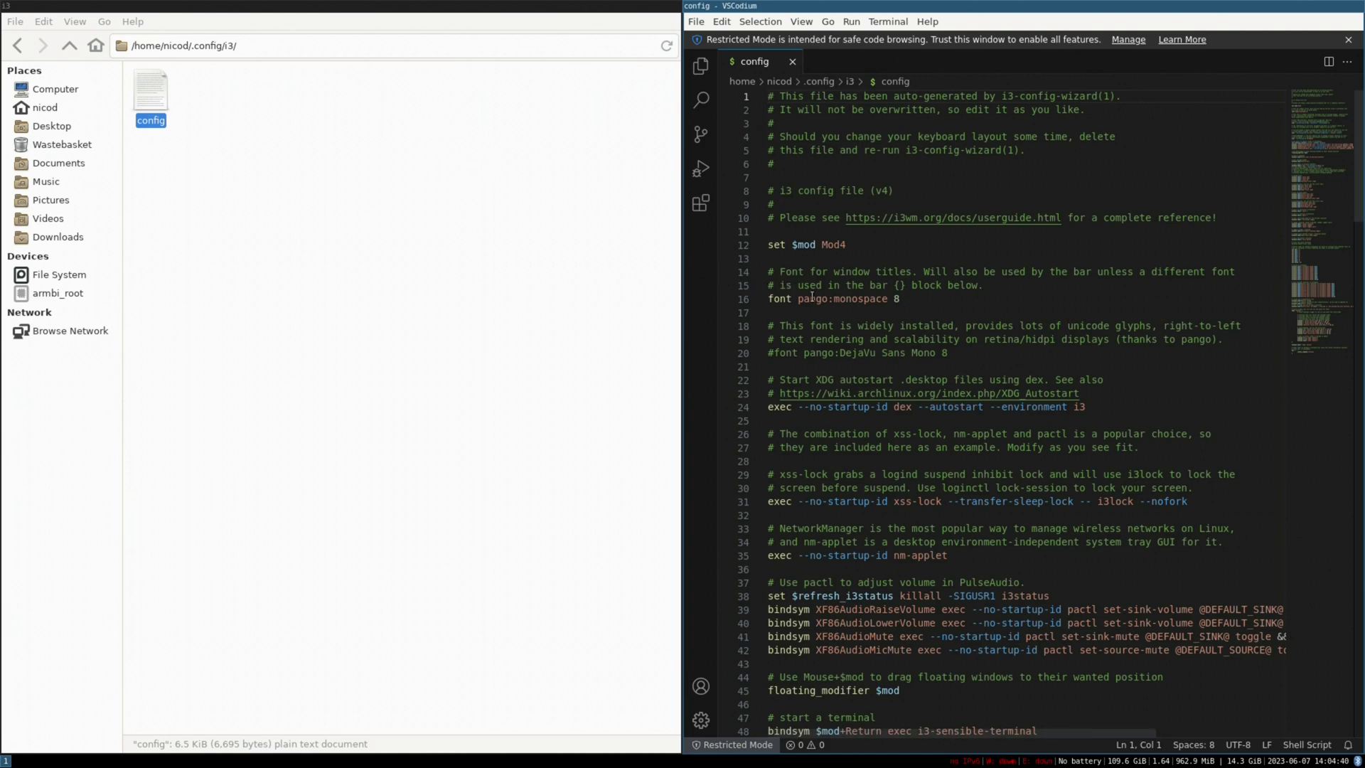
# - Replace i3-sensible-terminal with konsole in line 48's $mod+Return binding and save the config
pyautogui.scroll(-1, 838, 311)
pyautogui.scroll(-4, 838, 310)
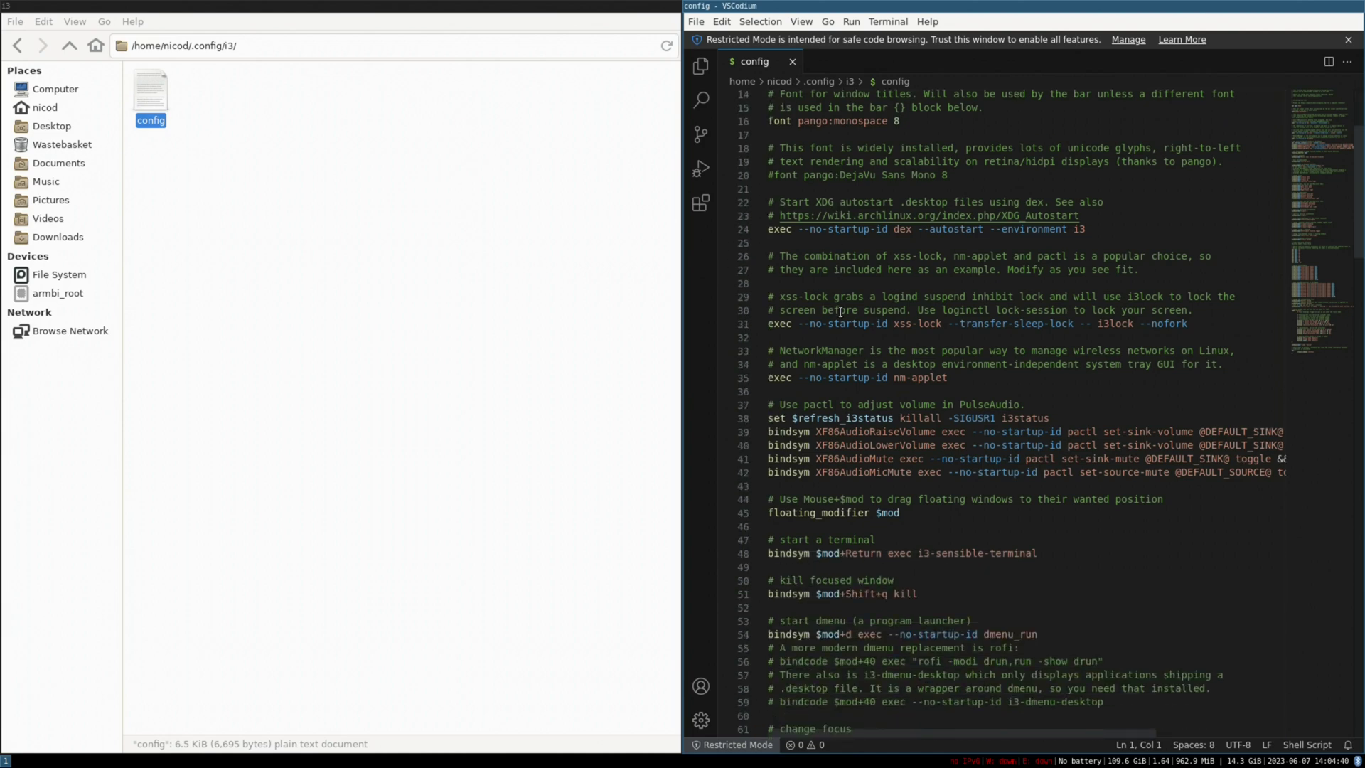
pyautogui.scroll(-1, 839, 312)
pyautogui.scroll(-2, 840, 312)
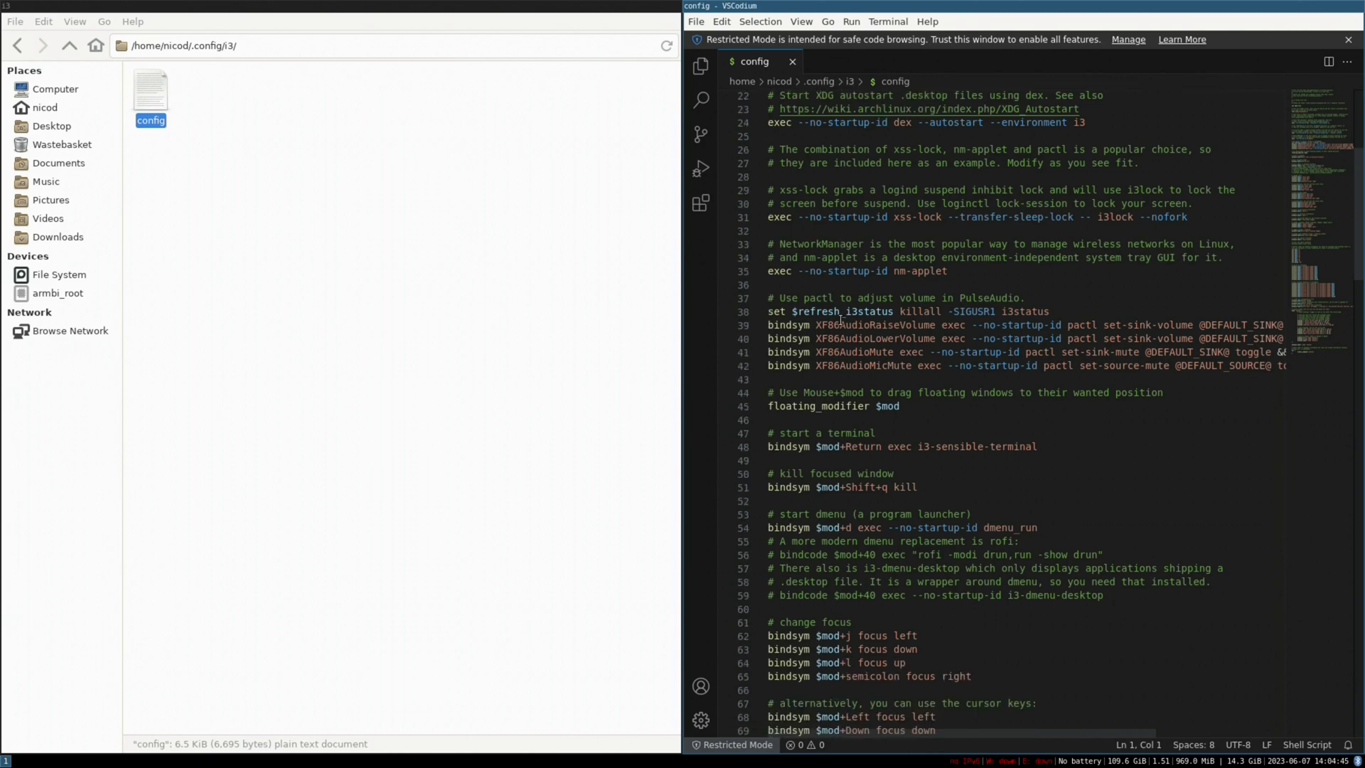
pyautogui.moveTo(773, 434); pyautogui.dragTo(1039, 449)
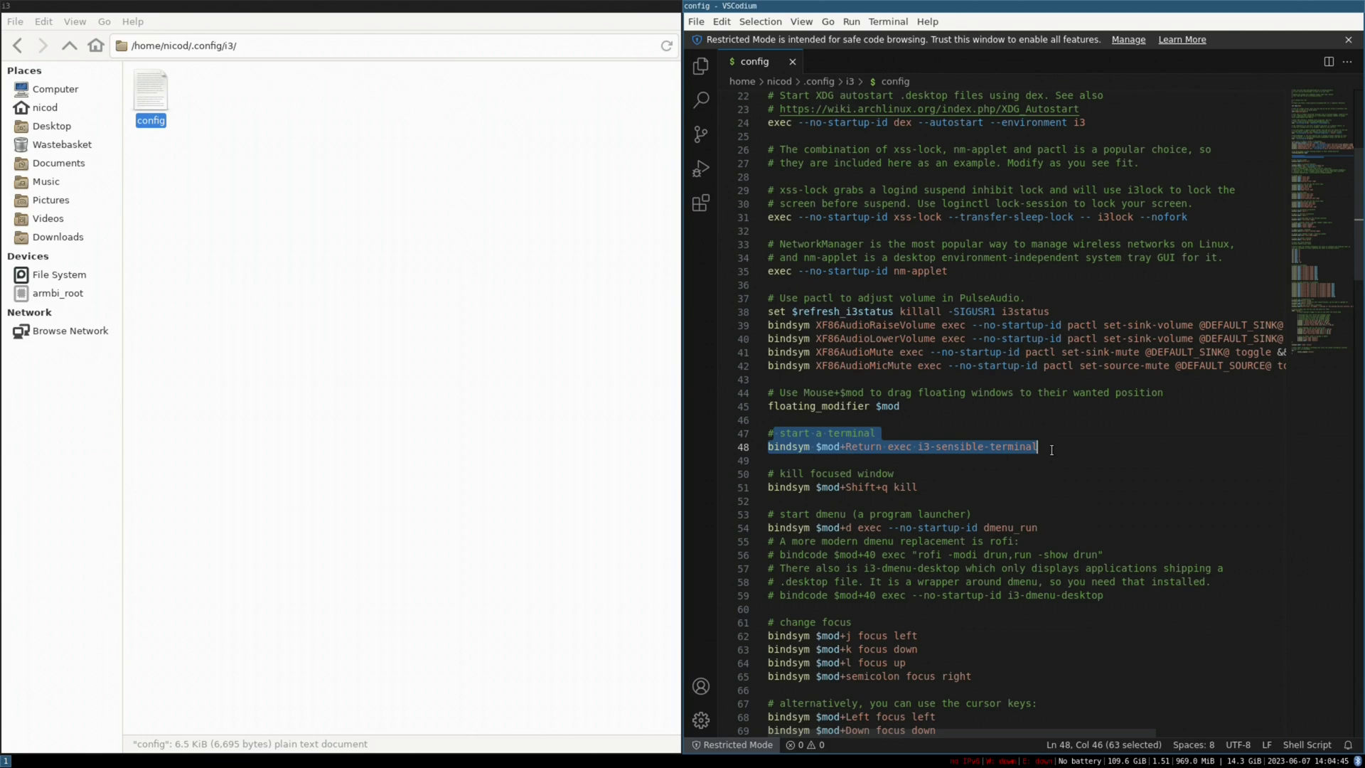
pyautogui.click(1051, 448)
pyautogui.moveTo(1005, 446); pyautogui.dragTo(916, 451)
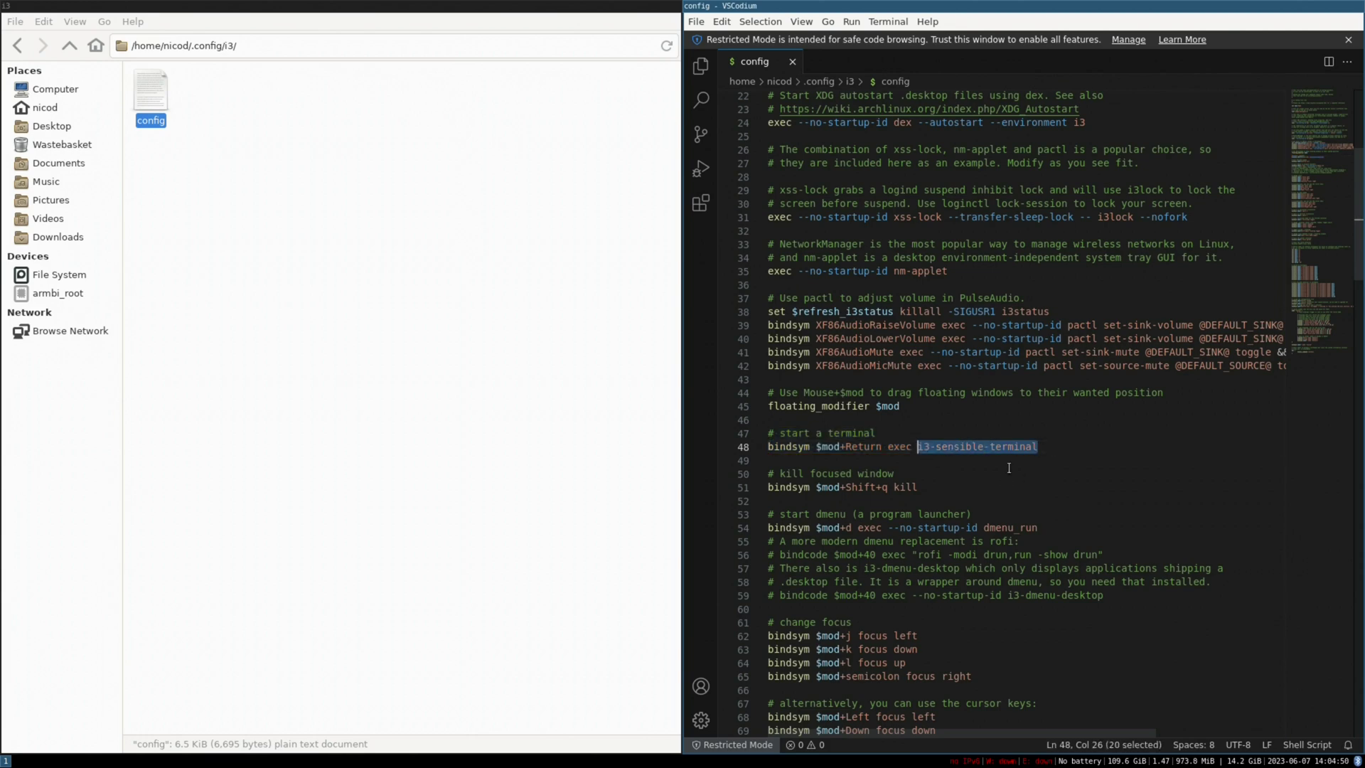
pyautogui.write('ko')
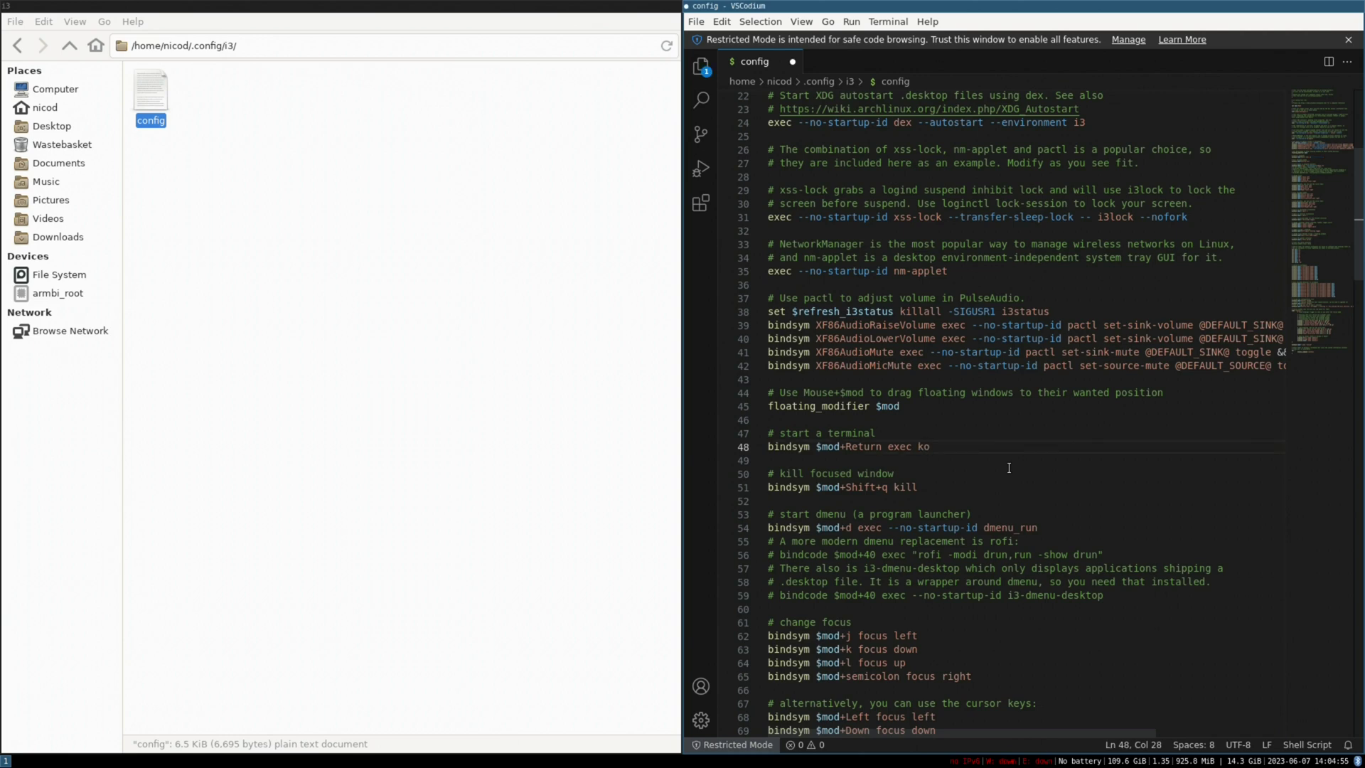
pyautogui.write('nsole')
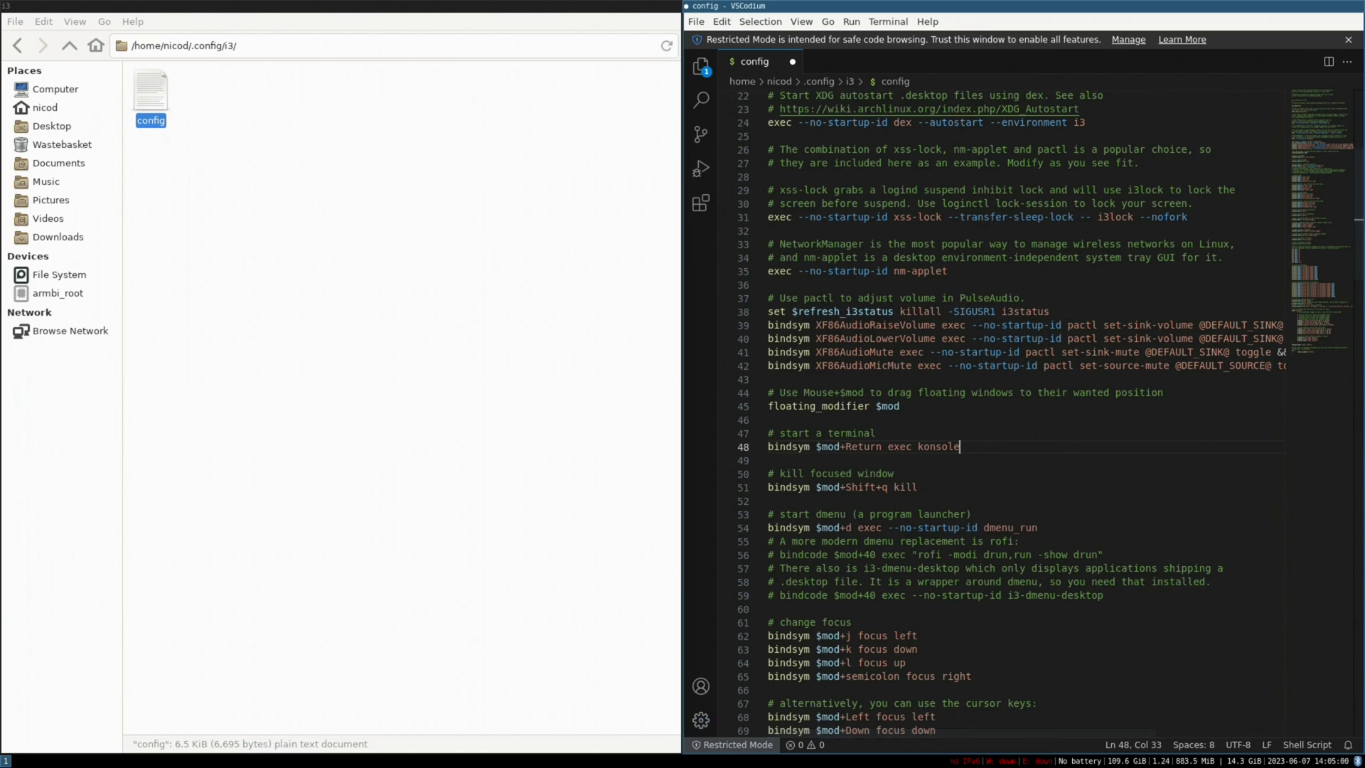
pyautogui.click(696, 22)
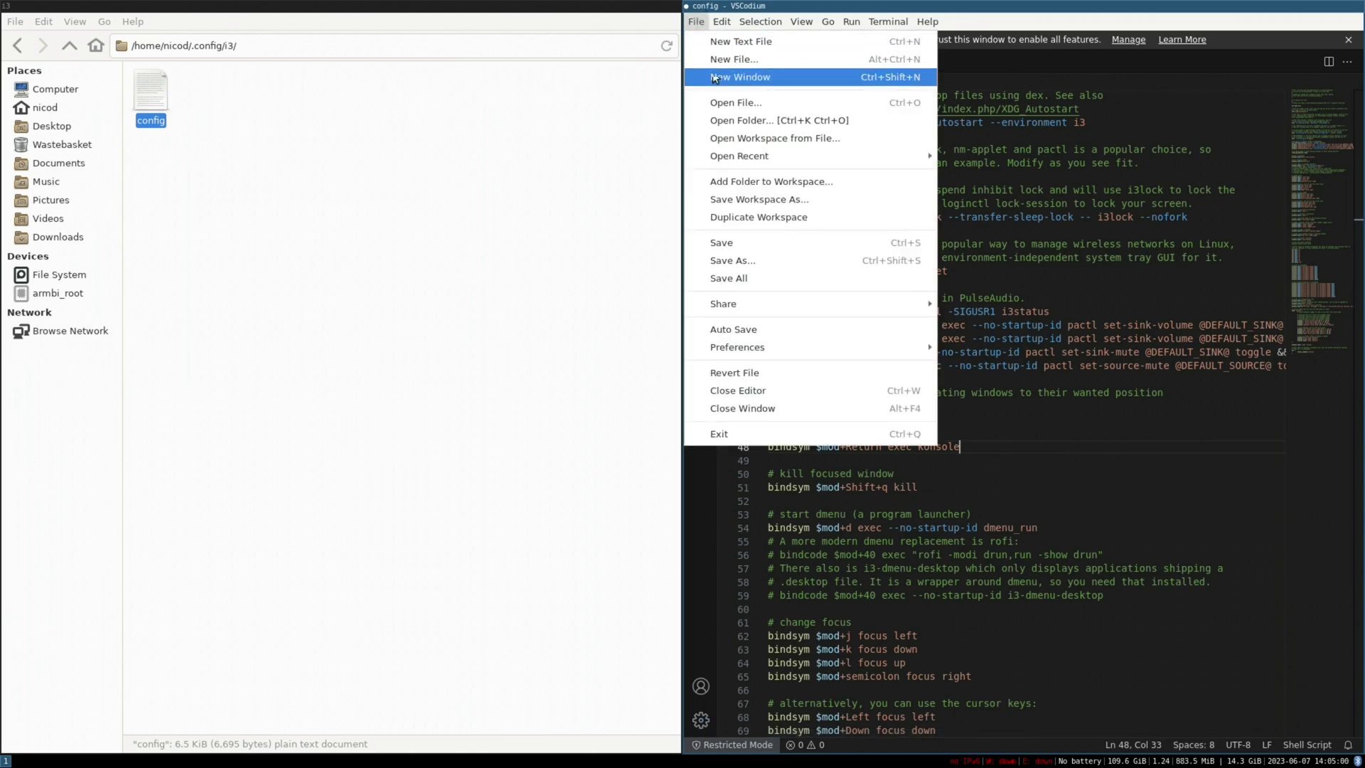
pyautogui.click(750, 242)
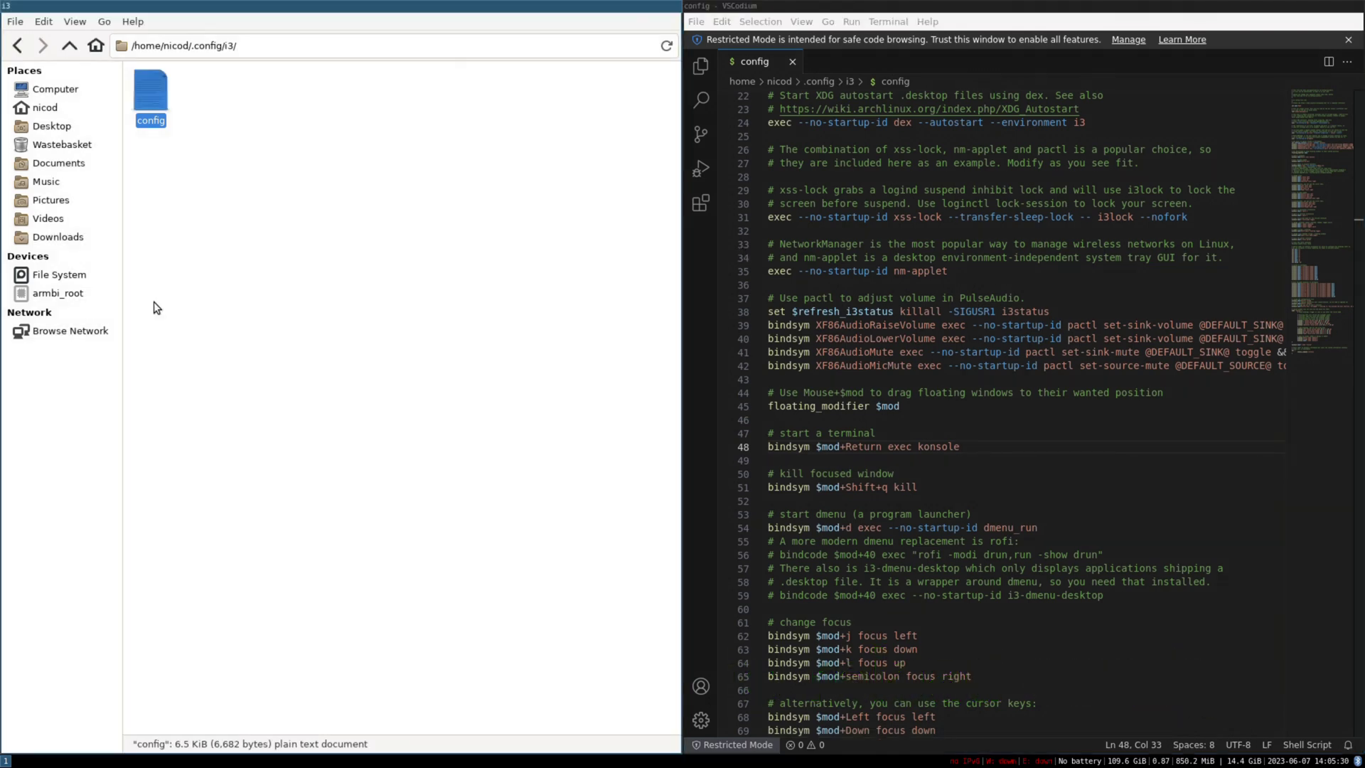
# - Launch Terminator from the launcher and run sudo apt install konsole
pyautogui.press('super+d')
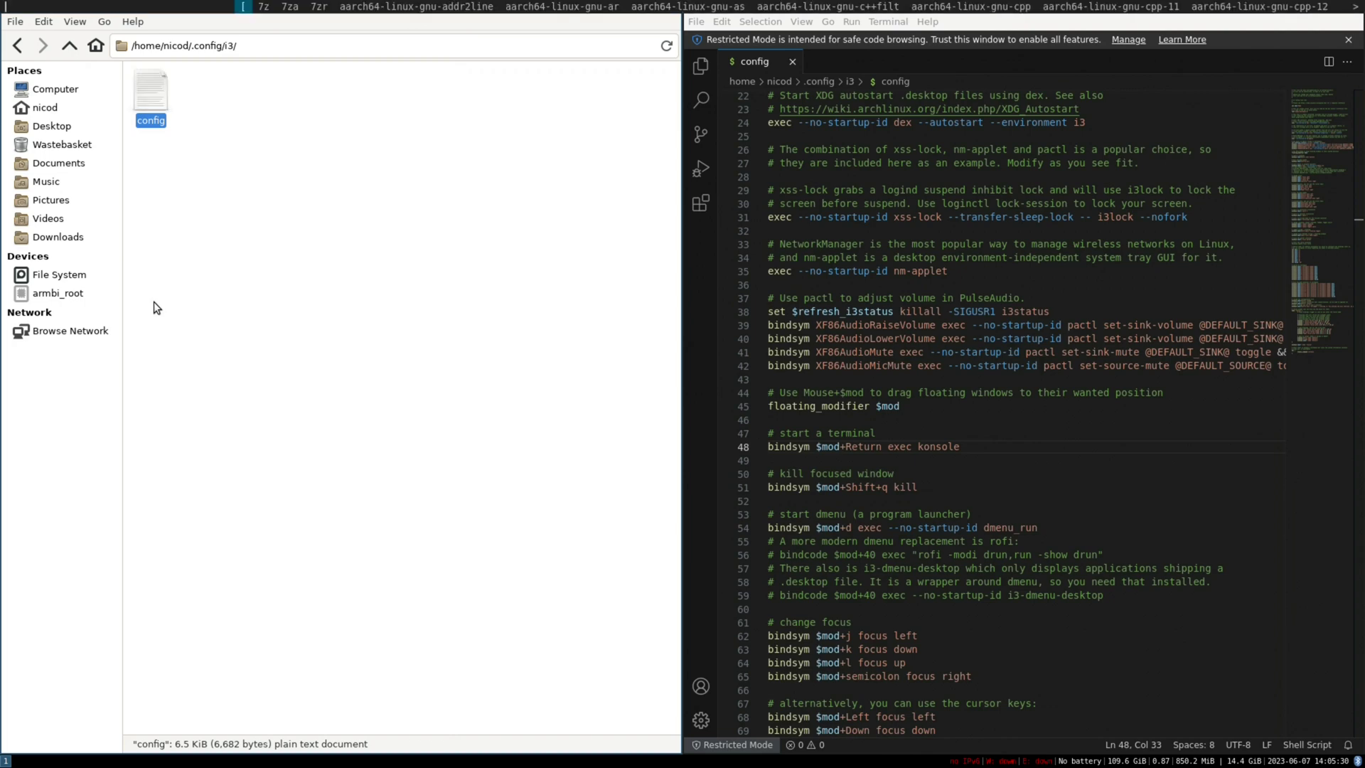
pyautogui.write('termi')
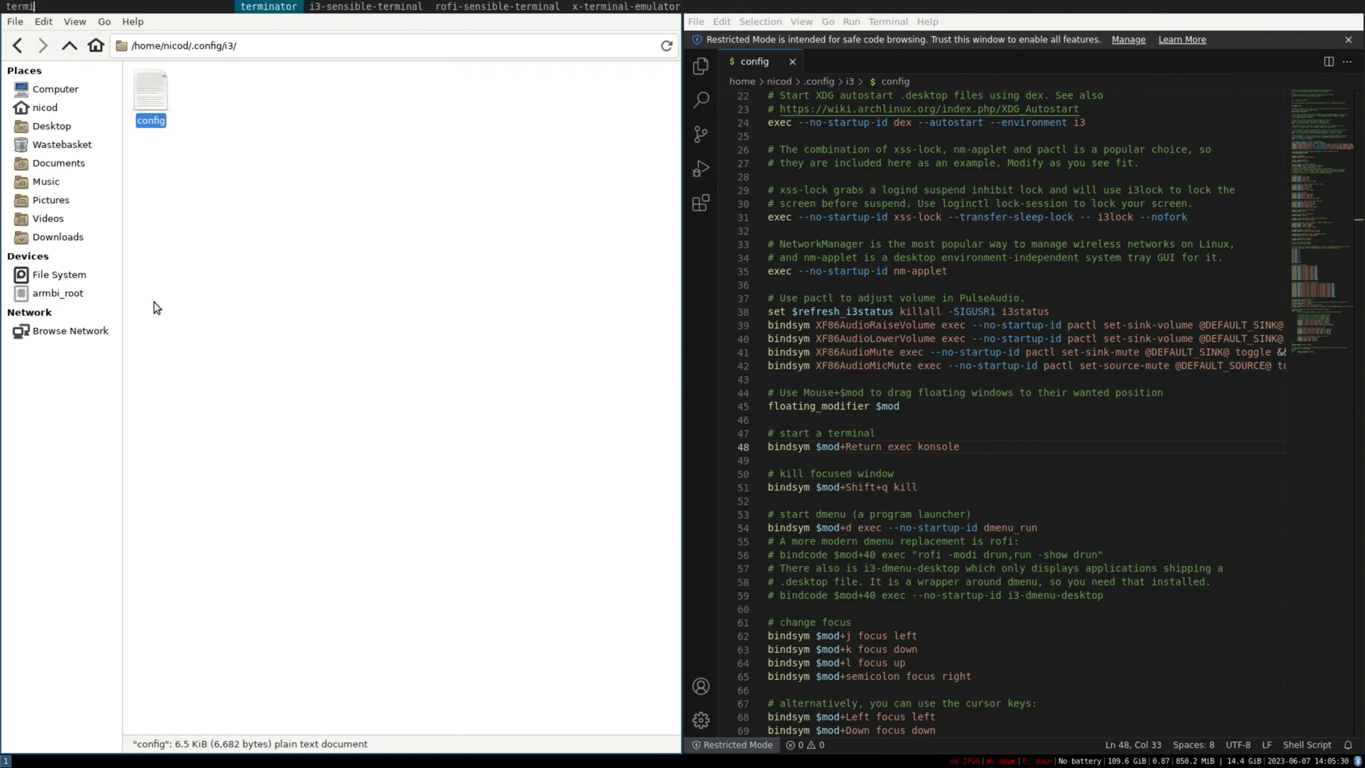
pyautogui.press('Return')
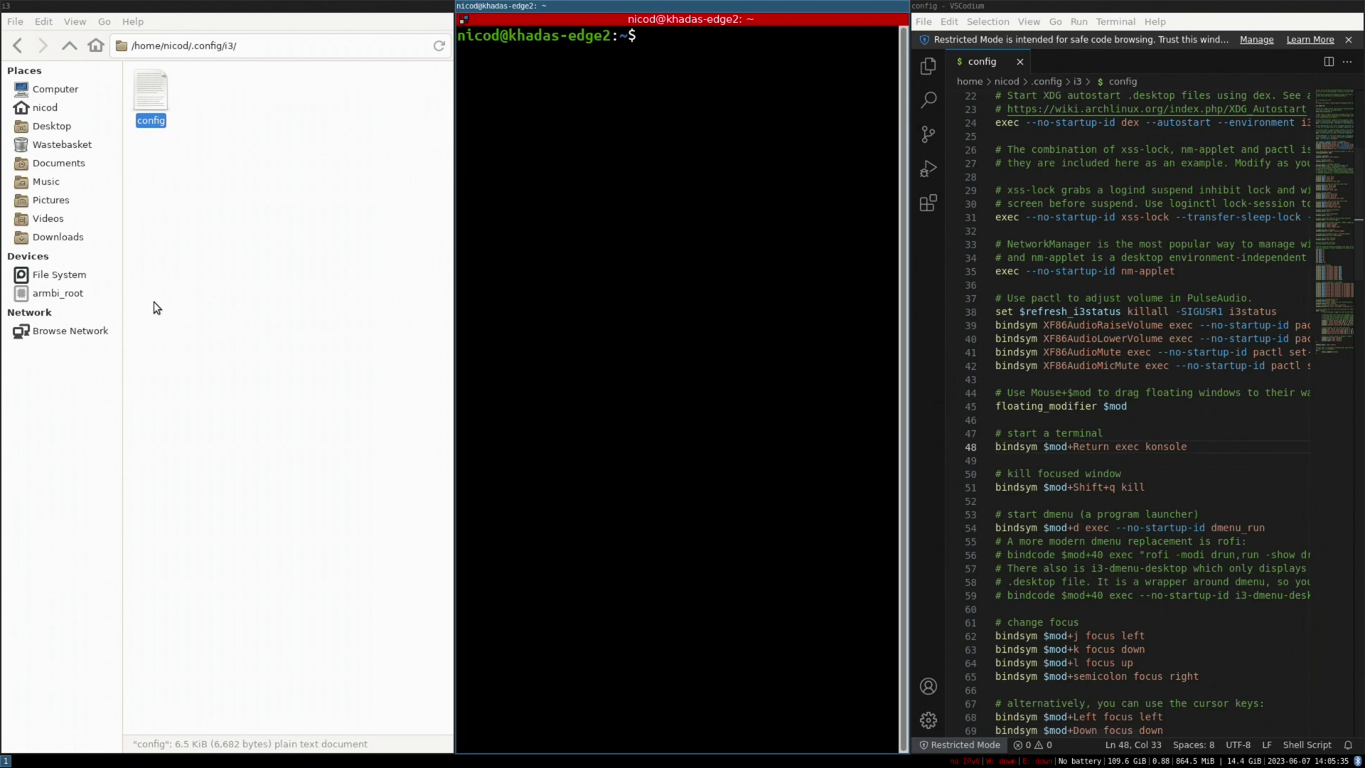
pyautogui.write('sudo apt install k')
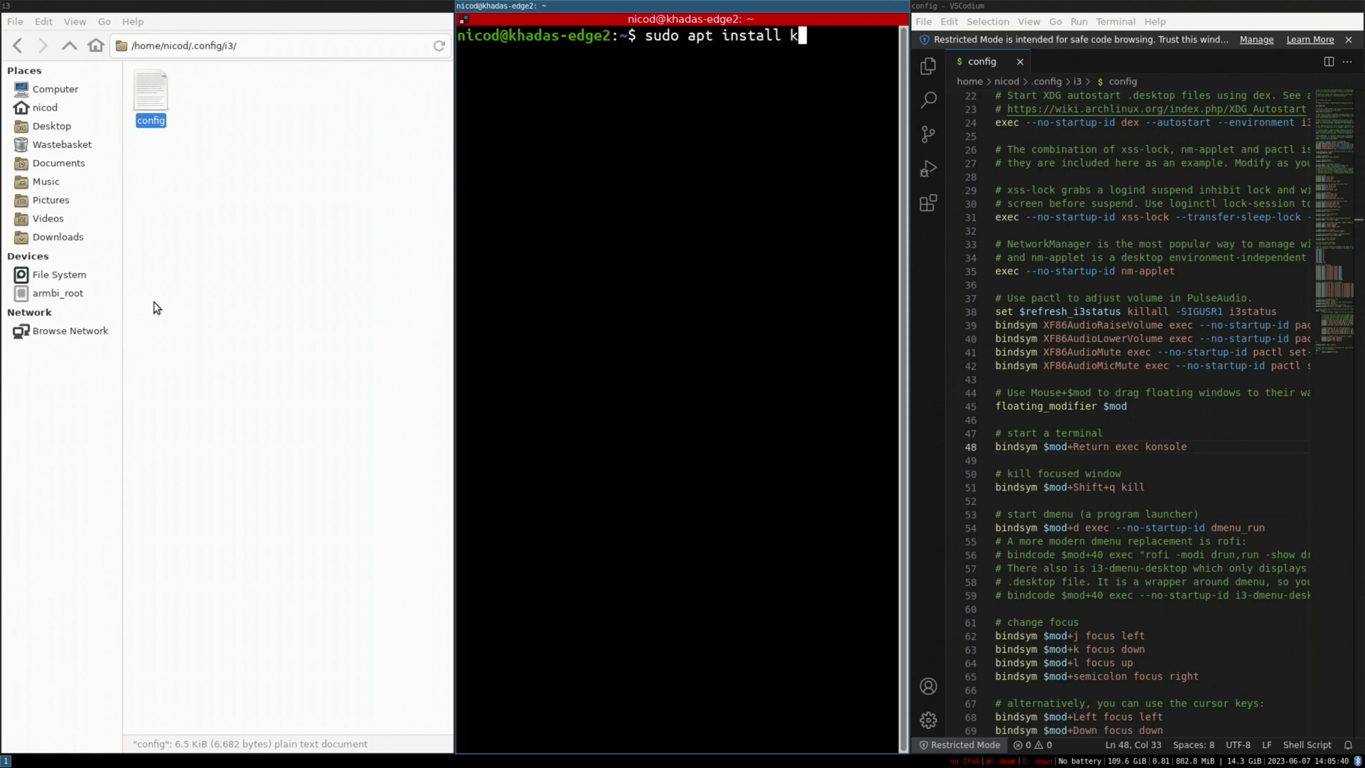
pyautogui.write('onsole')
pyautogui.press('Return')
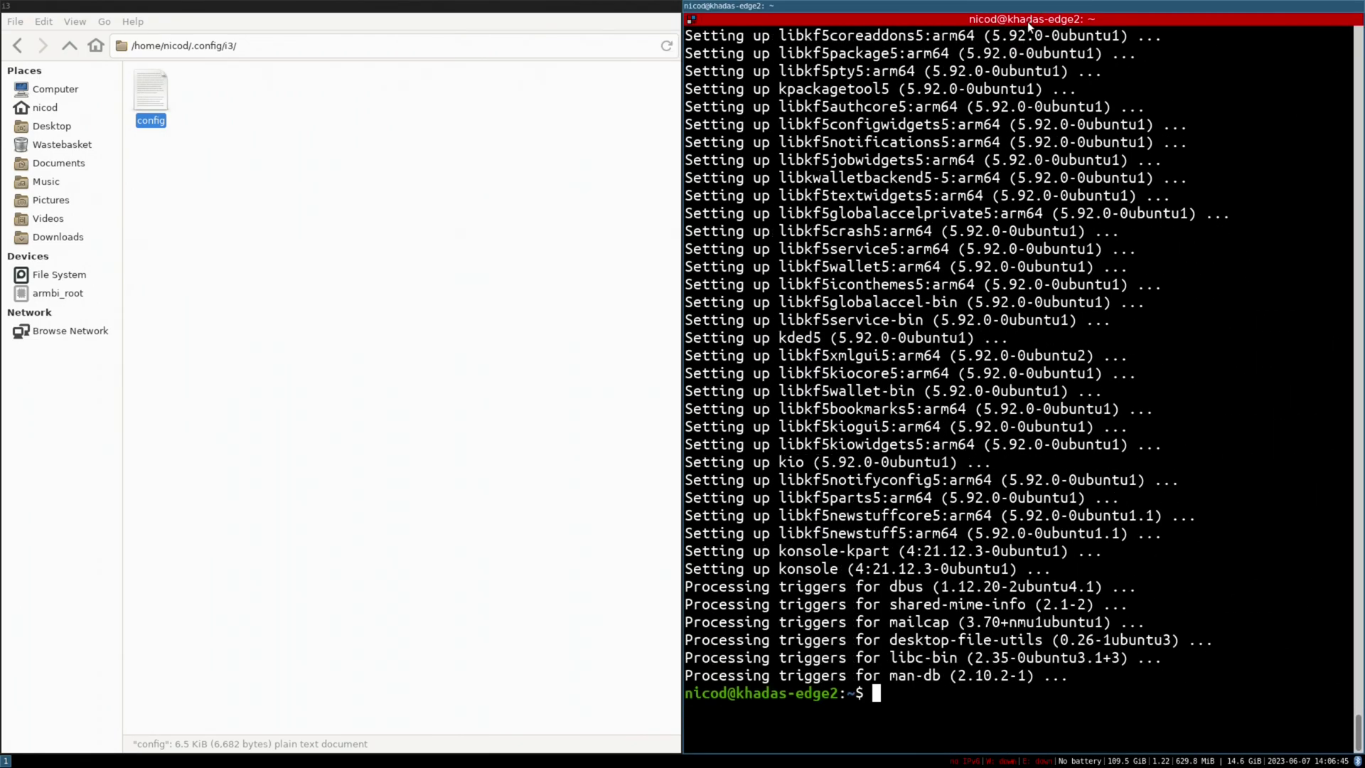
# - Close the old terminal and file manager, enlarge Konsole's text, and run glxinfo -B
pyautogui.hotkey('ctrl', 'd')
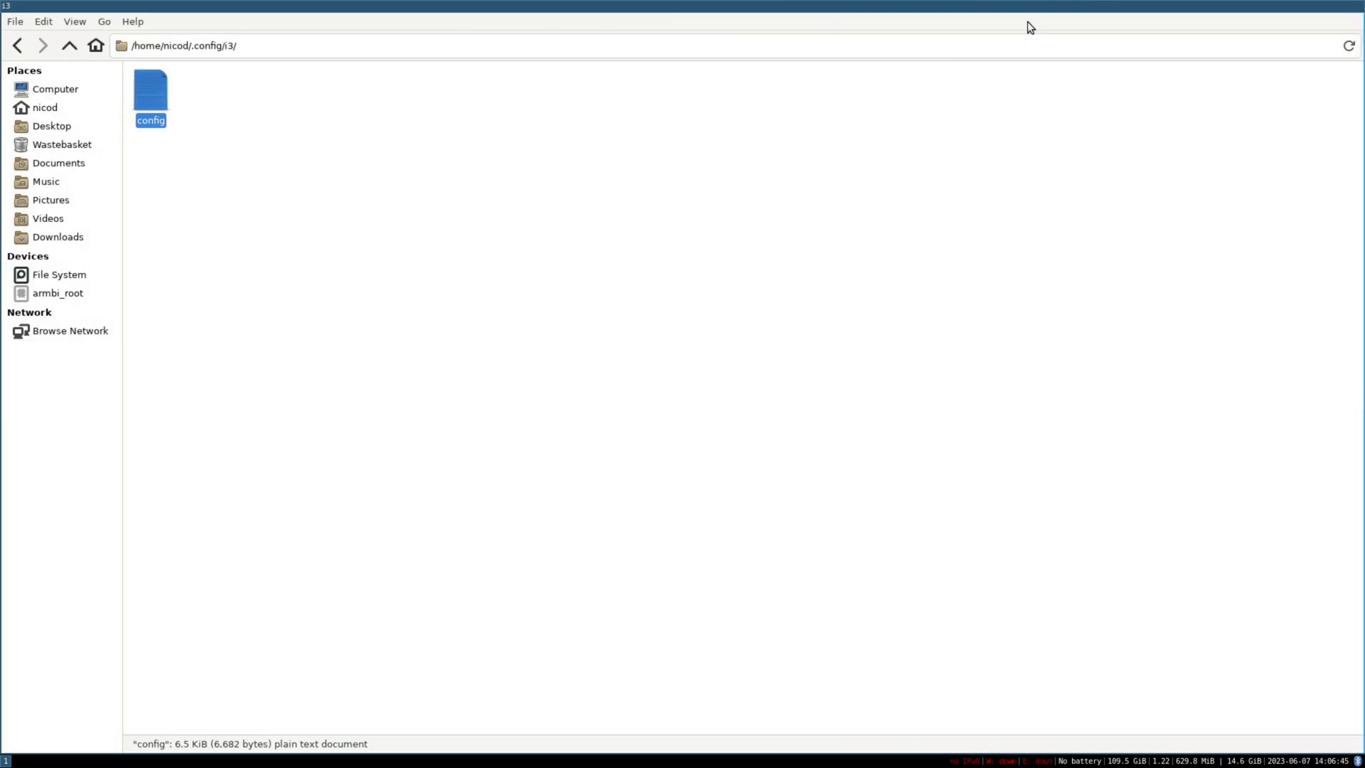
pyautogui.hotkey('ctrl', 'w')
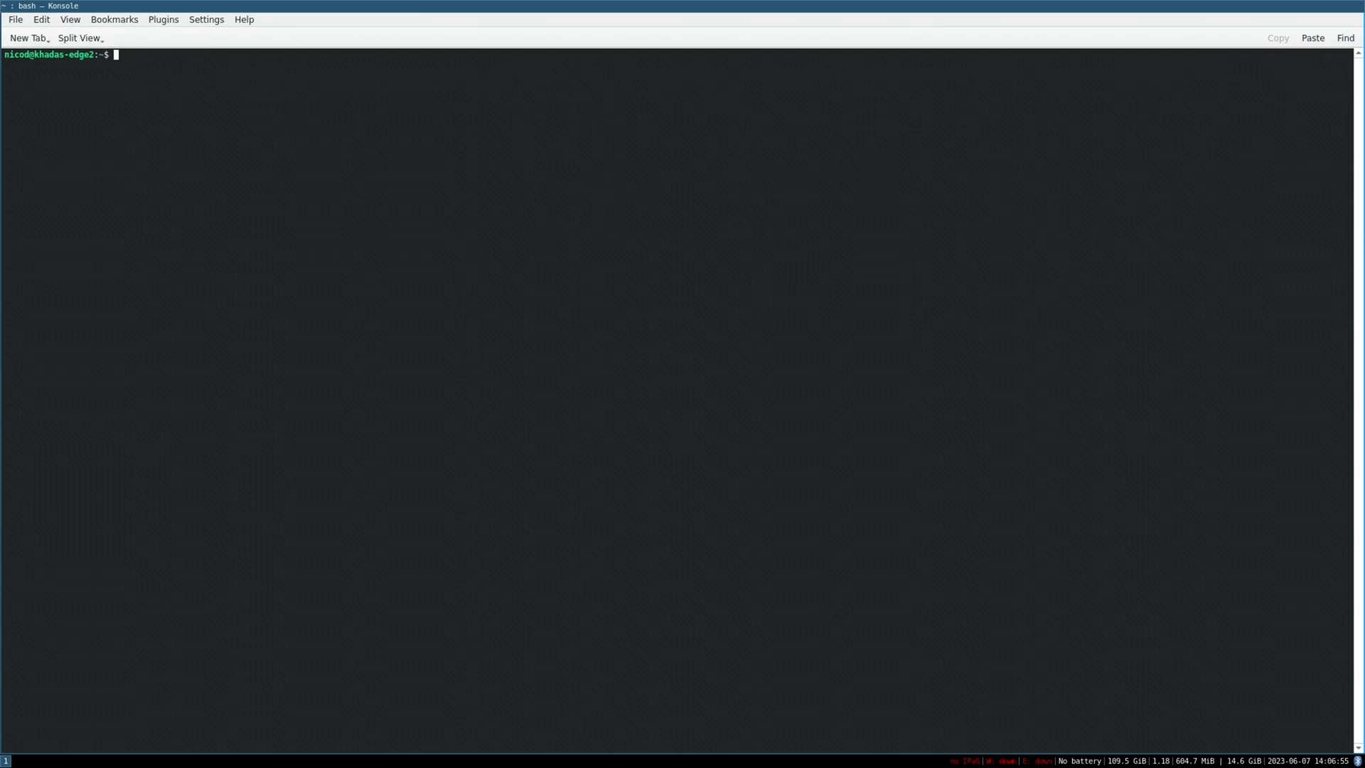
pyautogui.hotkey('ctrl', '+')
pyautogui.hotkey('ctrl', '+')
pyautogui.hotkey('ctrl', '+')
pyautogui.hotkey('ctrl', '+')
pyautogui.hotkey('ctrl', '+')
pyautogui.hotkey('ctrl', '+')
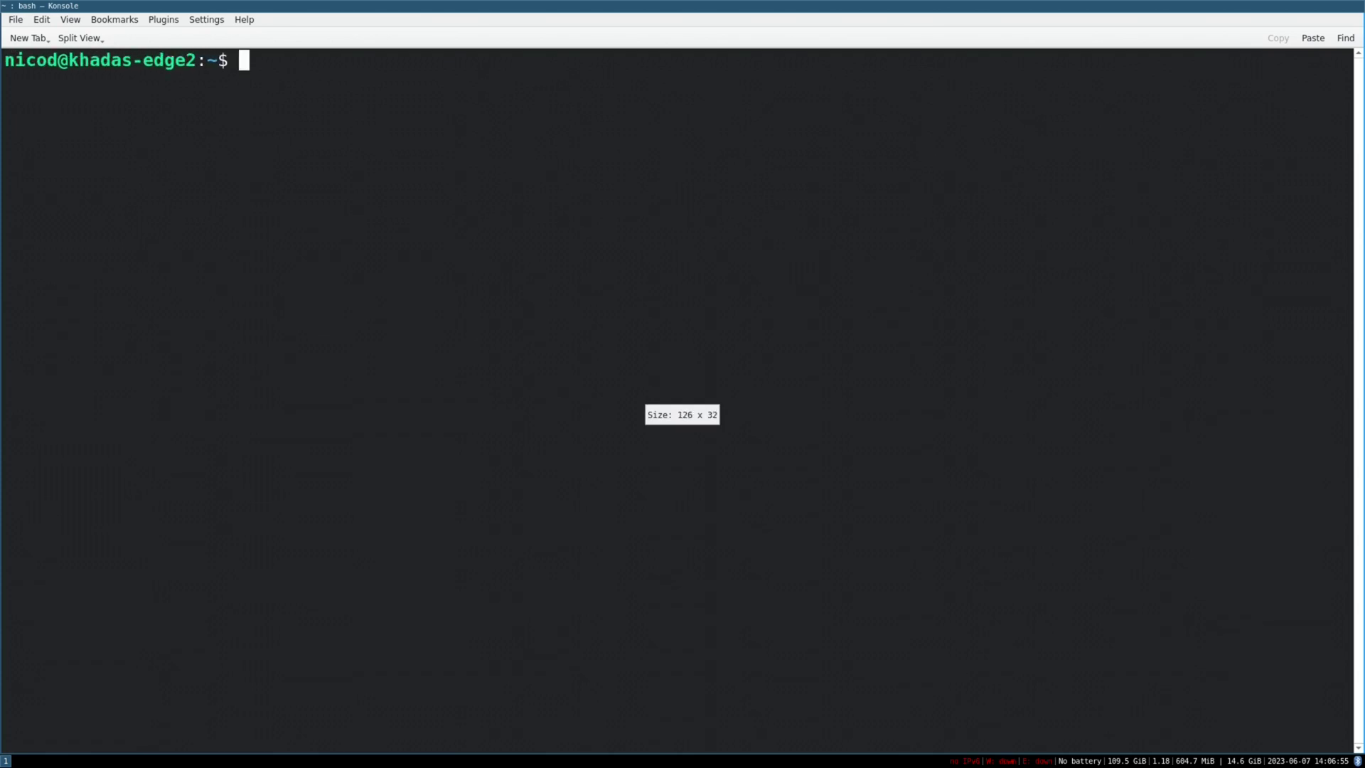
pyautogui.write('glxinfo ')
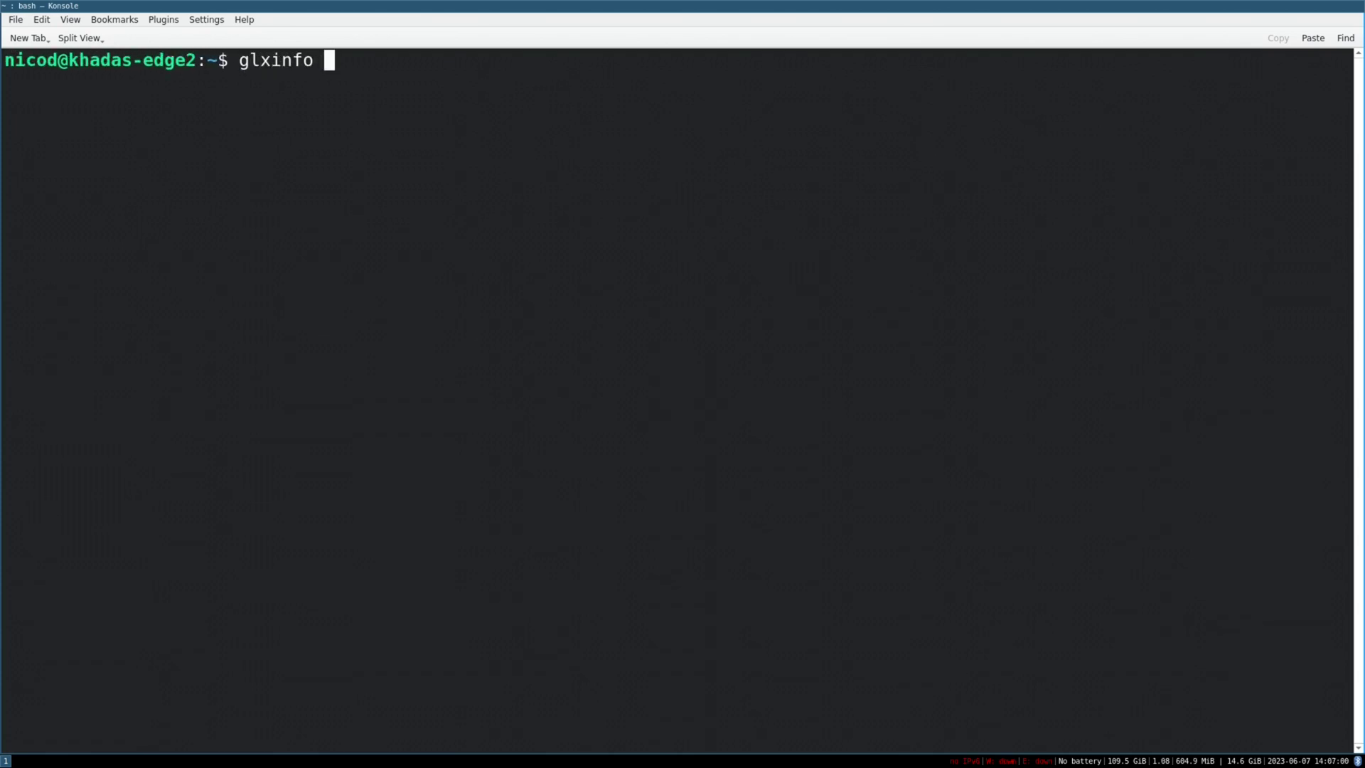
pyautogui.write('-B')
pyautogui.press('Return')
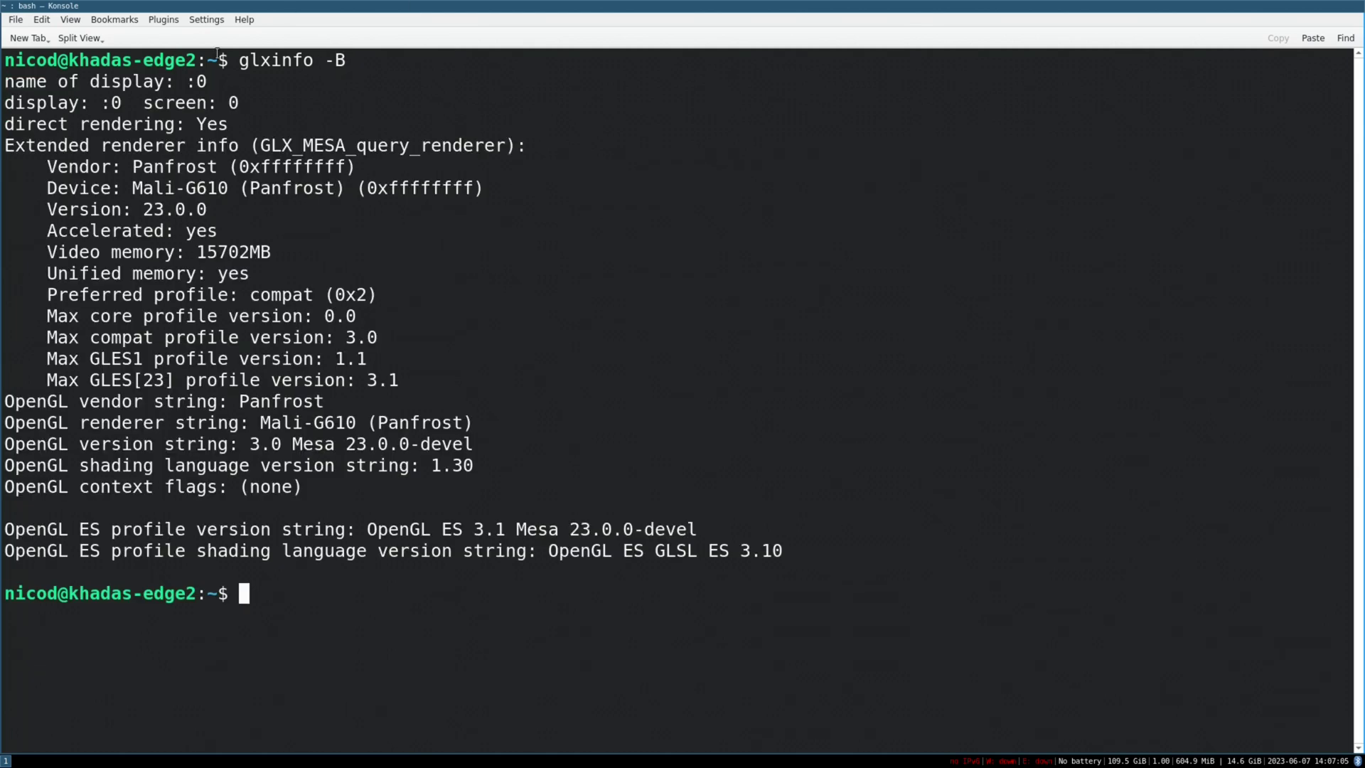
# - Review the Mali-G610 Panfrost renderer lines, then run sudo apt install supertuxkart
pyautogui.moveTo(7, 122); pyautogui.dragTo(414, 401)
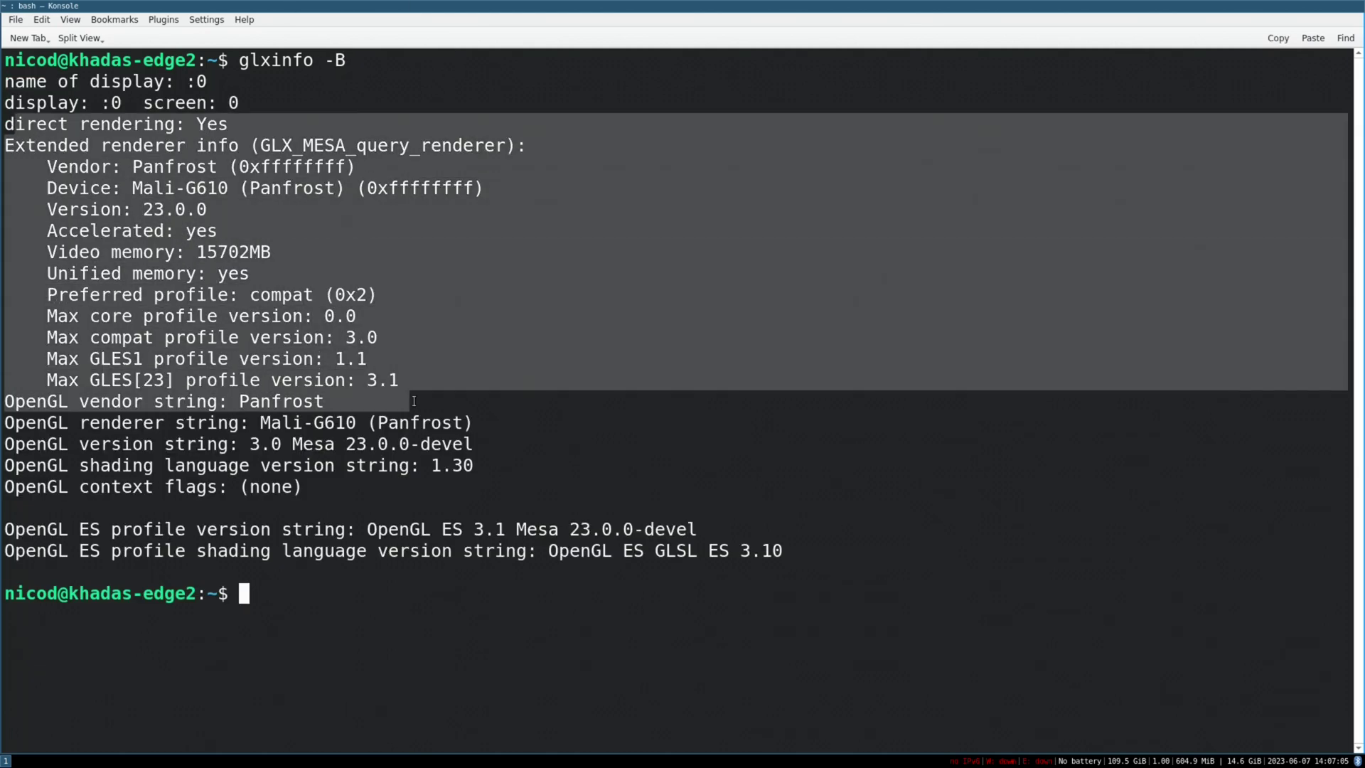
pyautogui.click(330, 631)
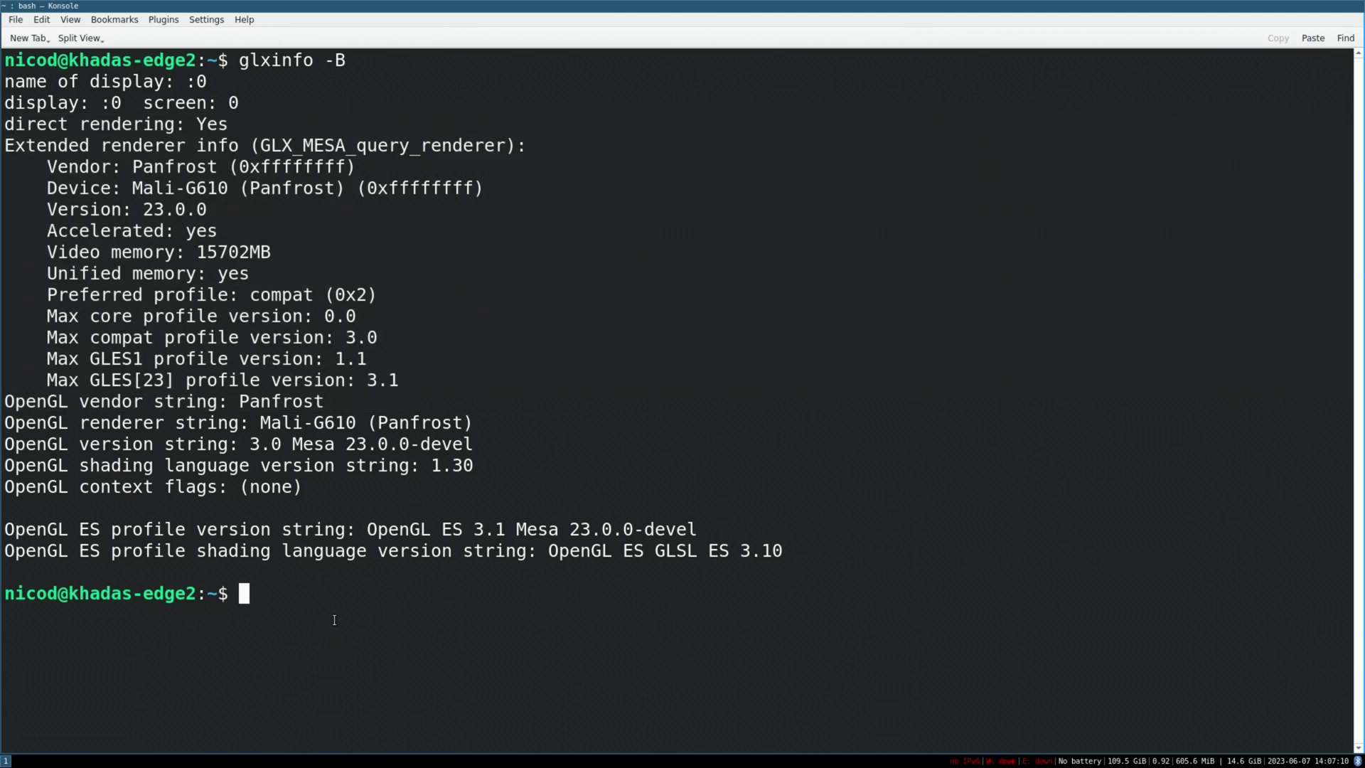
pyautogui.write('sudo apt install supertuxk')
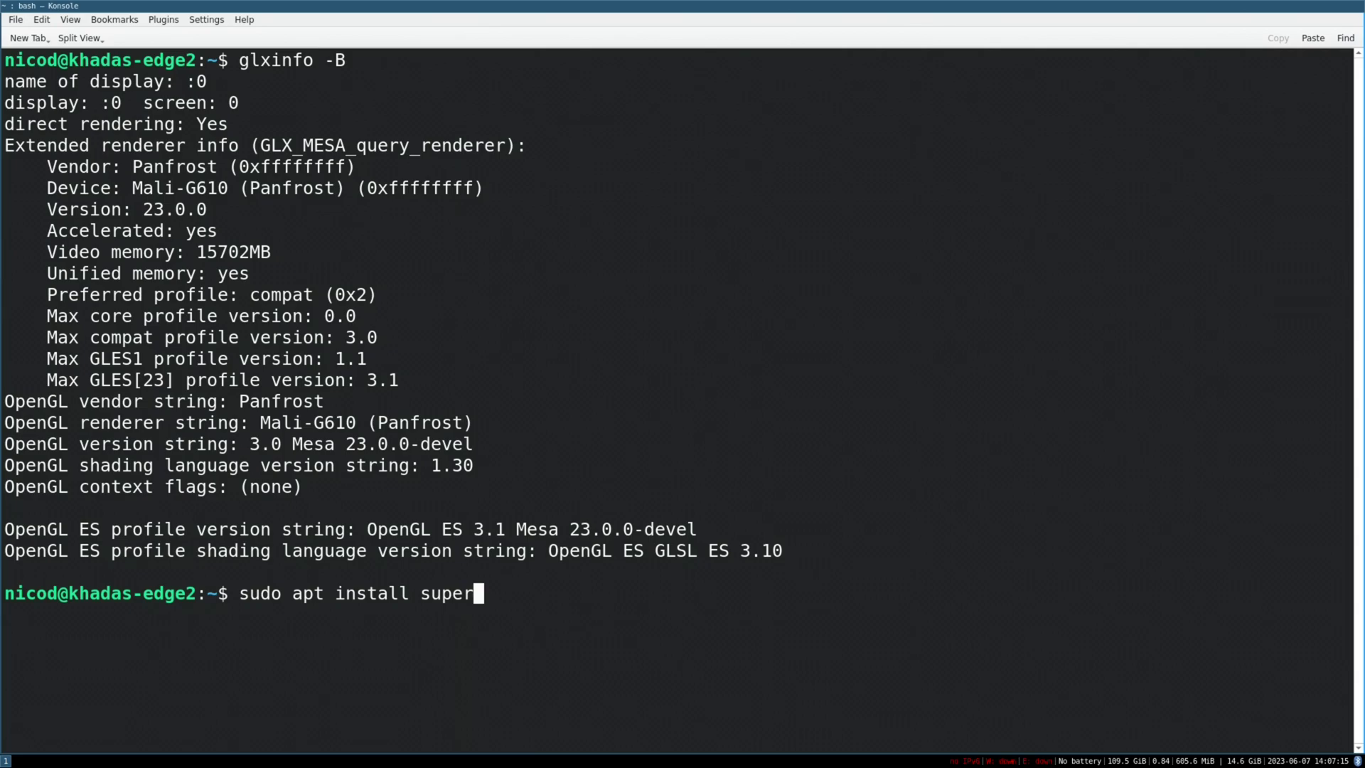
pyautogui.write('art')
pyautogui.press('Return')
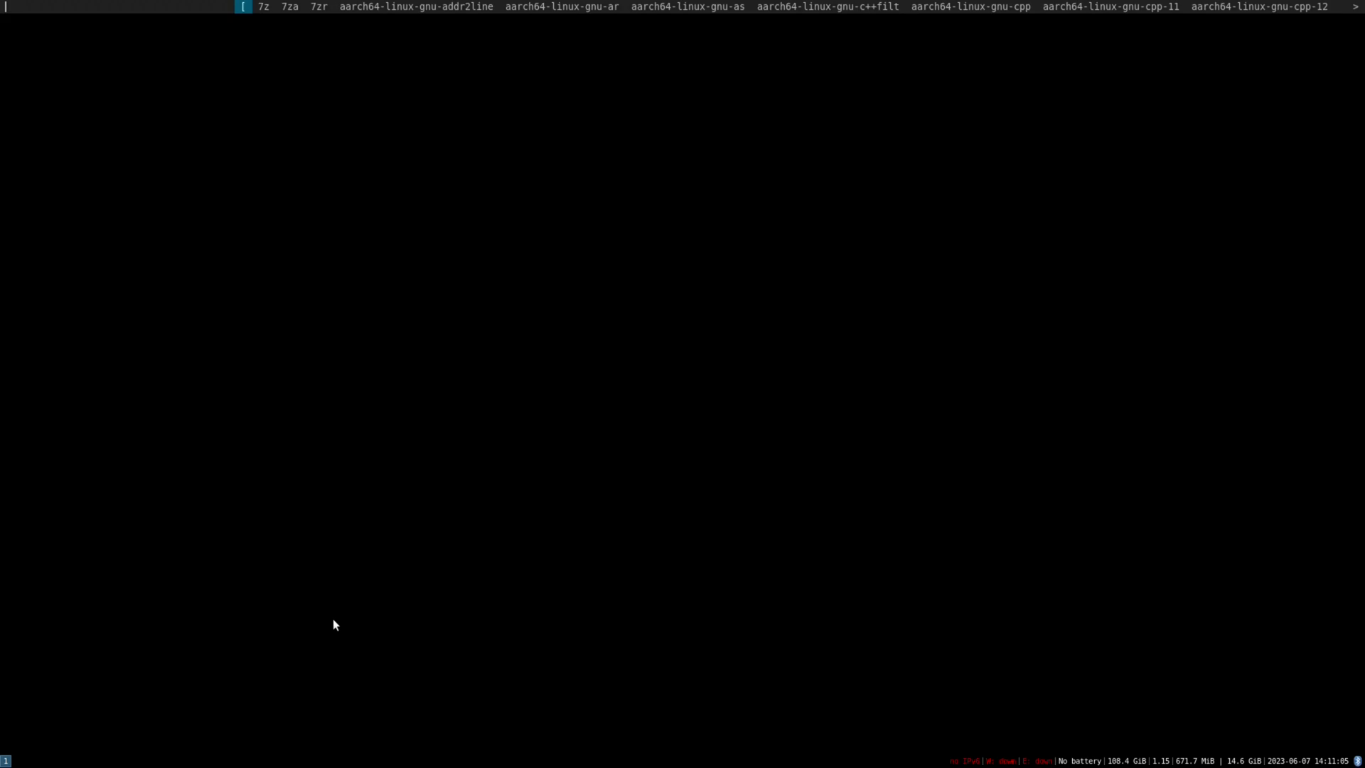
# - Launch SuperTuxKart and drive the kart toward the ball in the soccer match
pyautogui.write('supert')
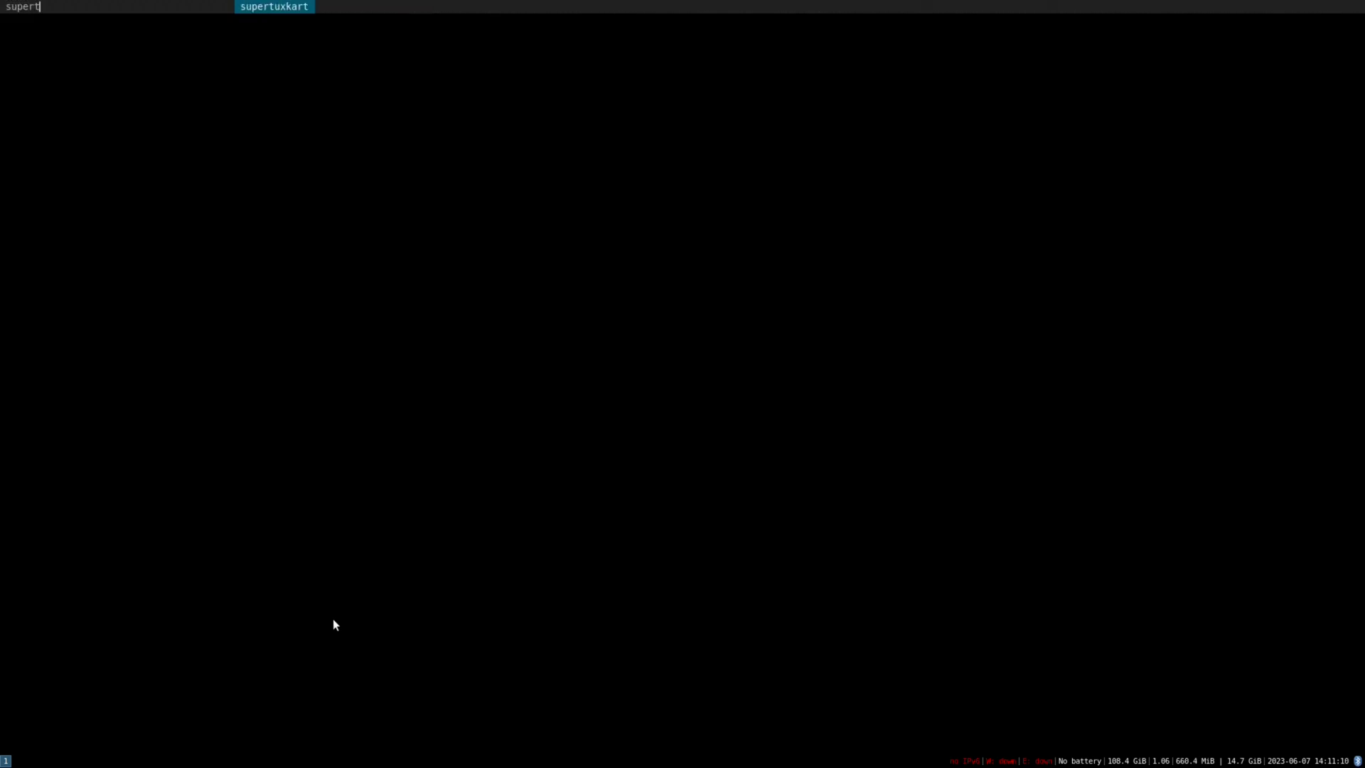
pyautogui.press('Return')
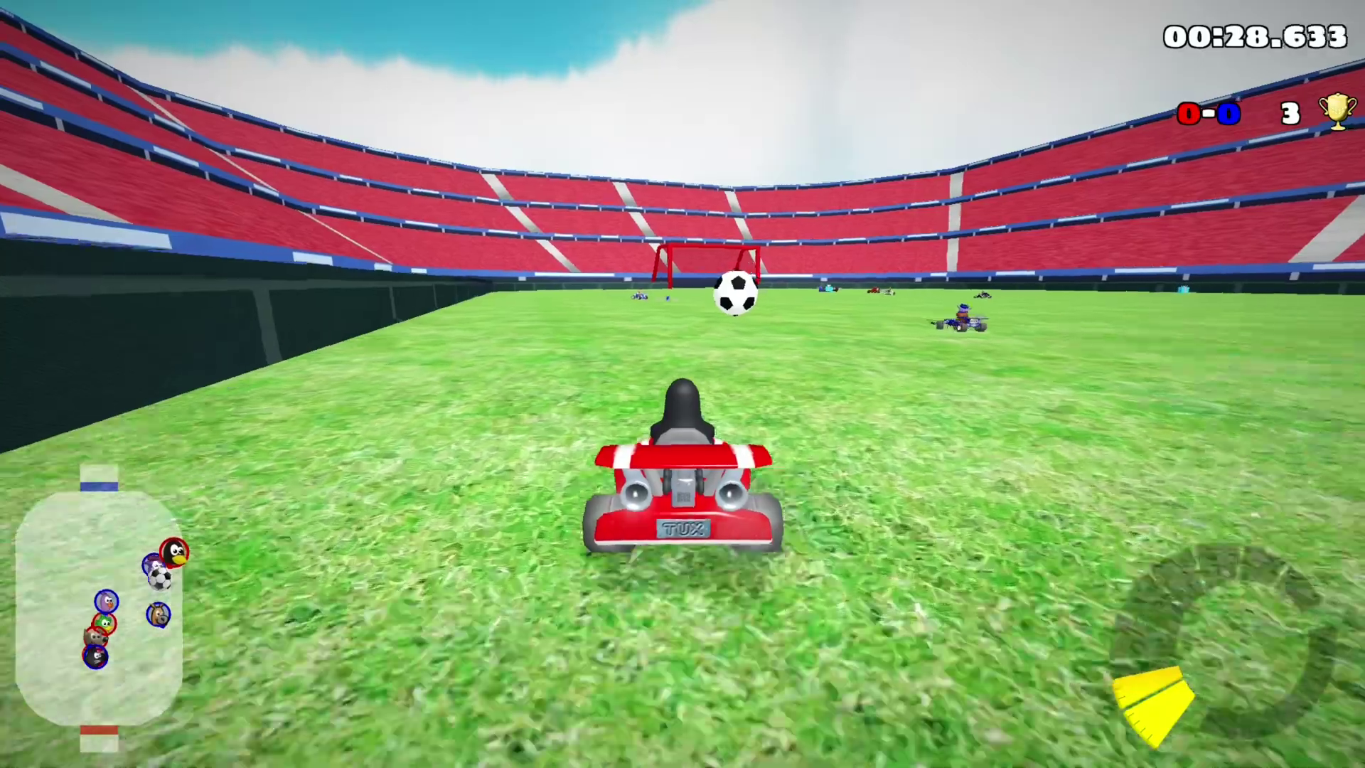
pyautogui.press('Up')
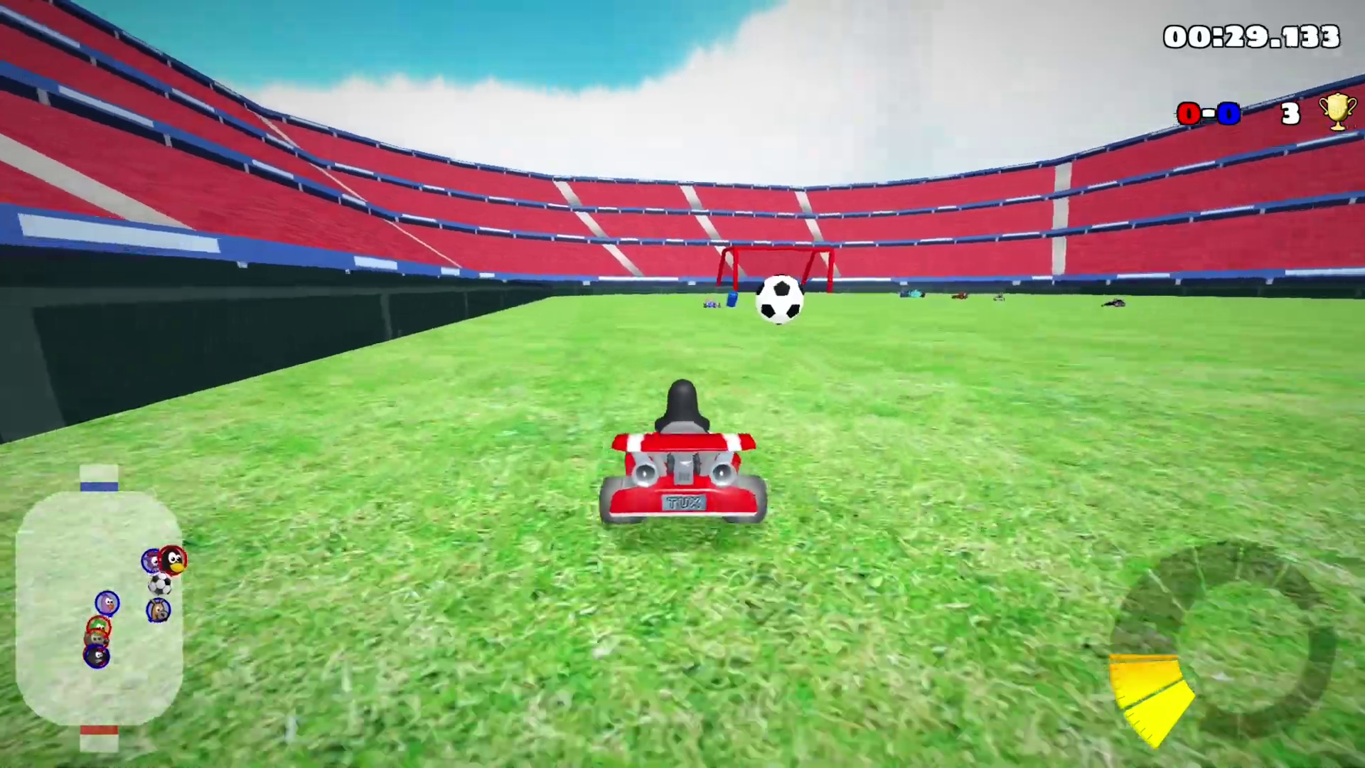
pyautogui.press('Right')
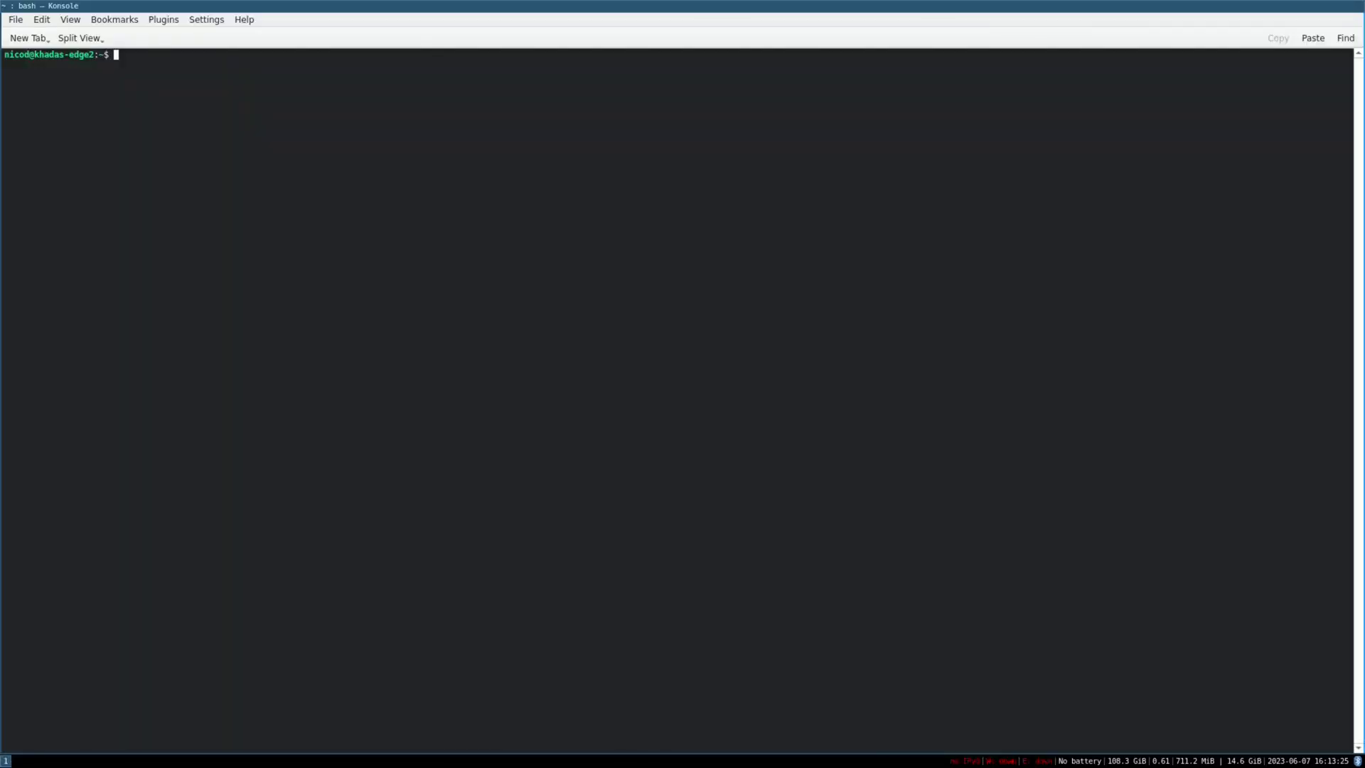
# - Launch pavucontrol and set the first Built-in Audio card's profile to Off
pyautogui.press('super+d')
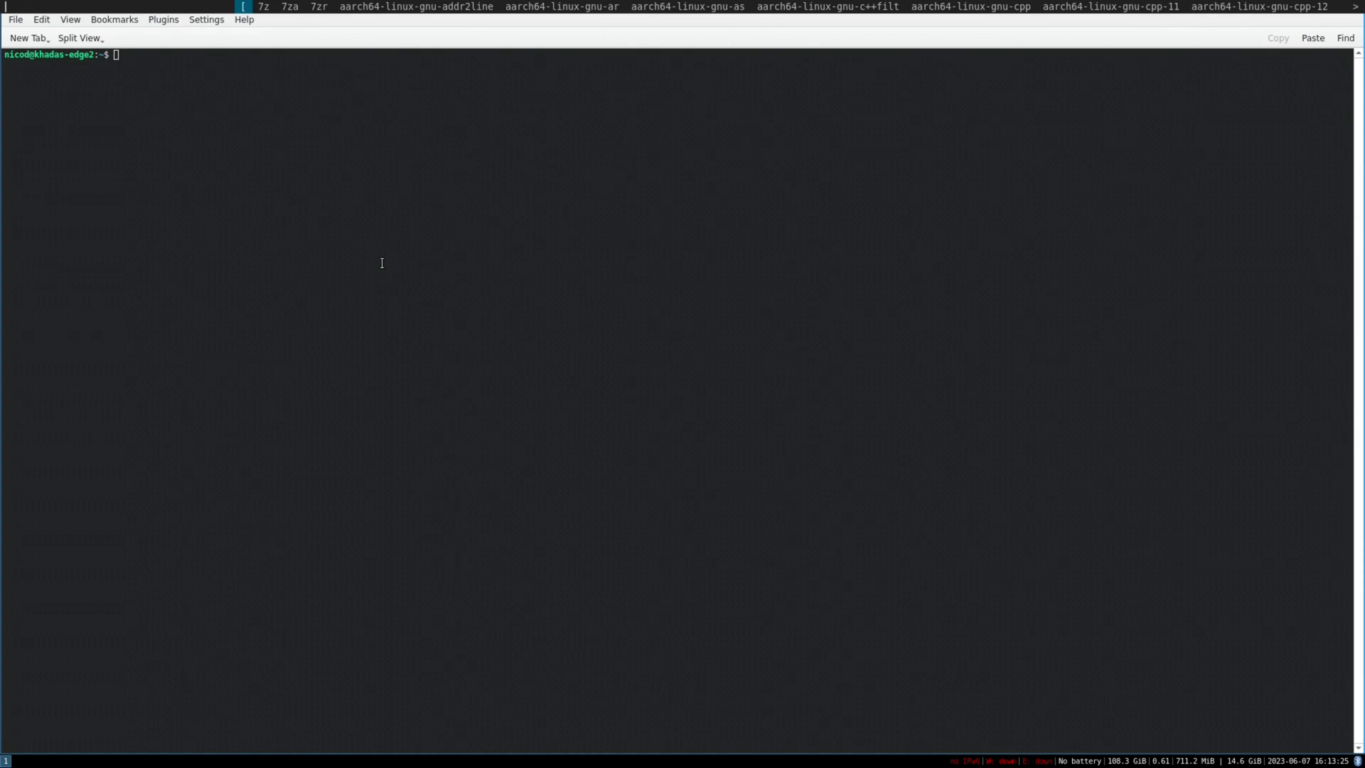
pyautogui.write('pavu')
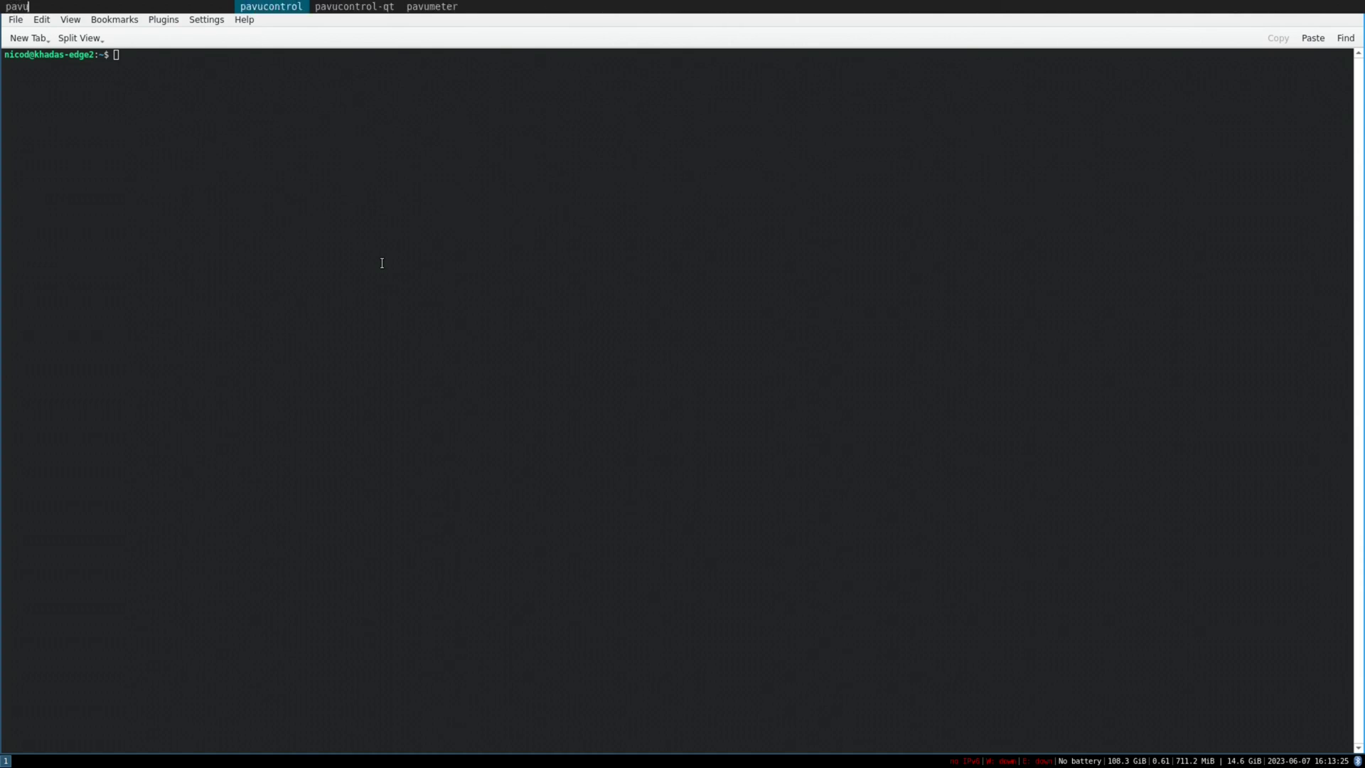
pyautogui.press('Return')
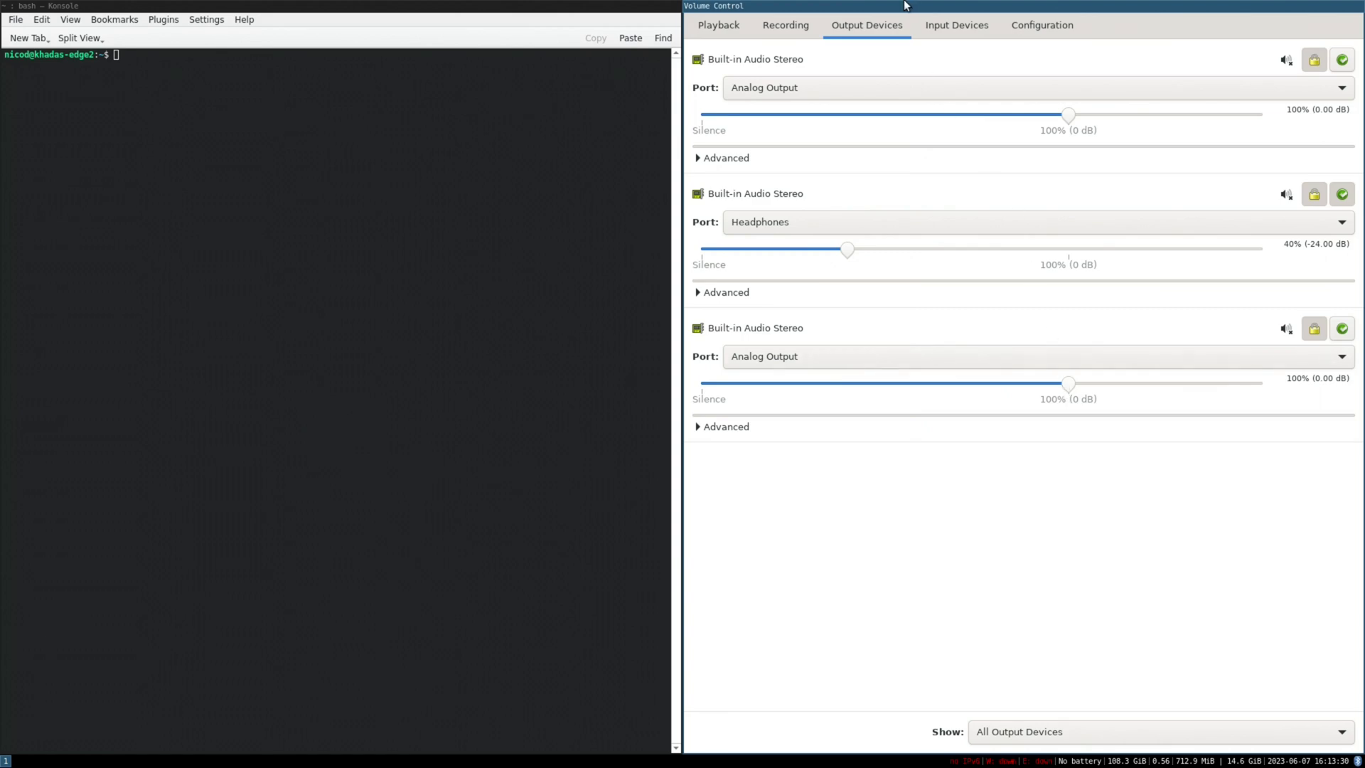
pyautogui.click(1033, 27)
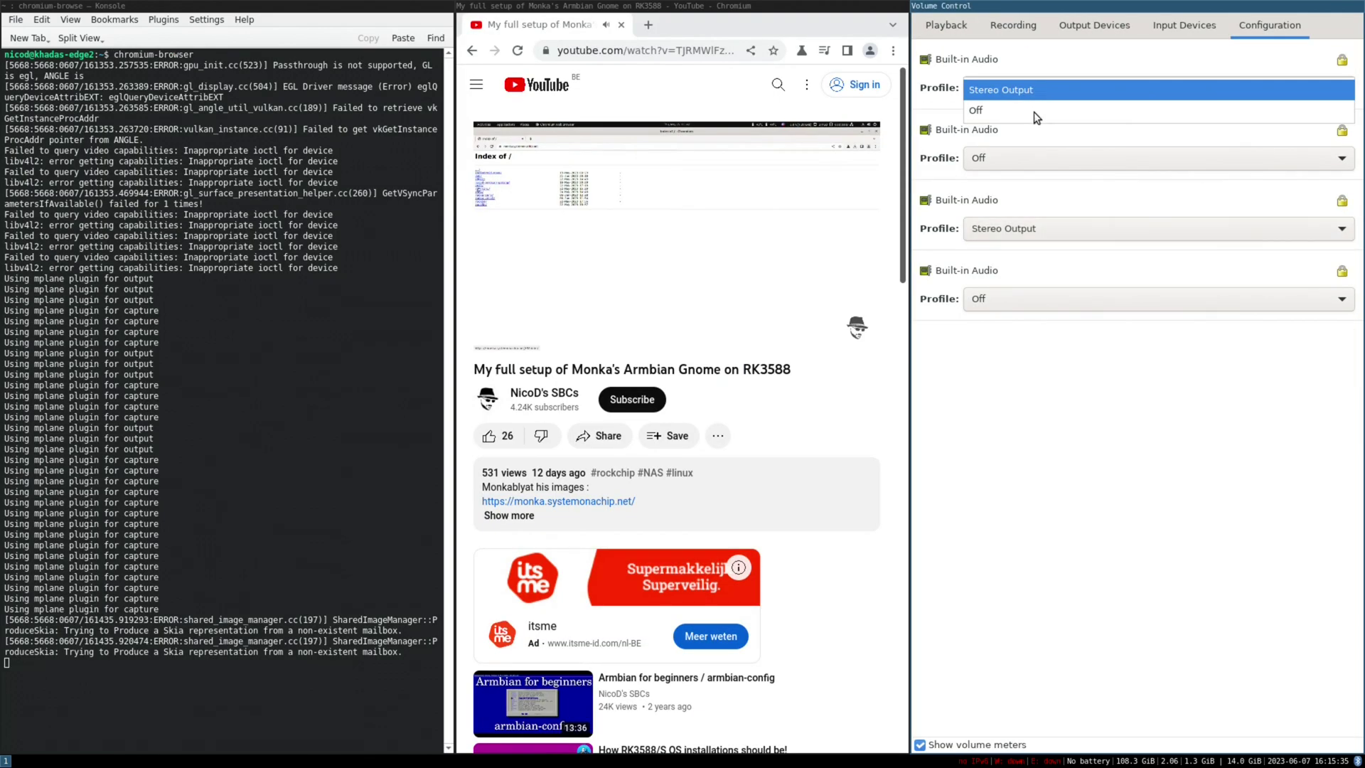
pyautogui.click(1034, 112)
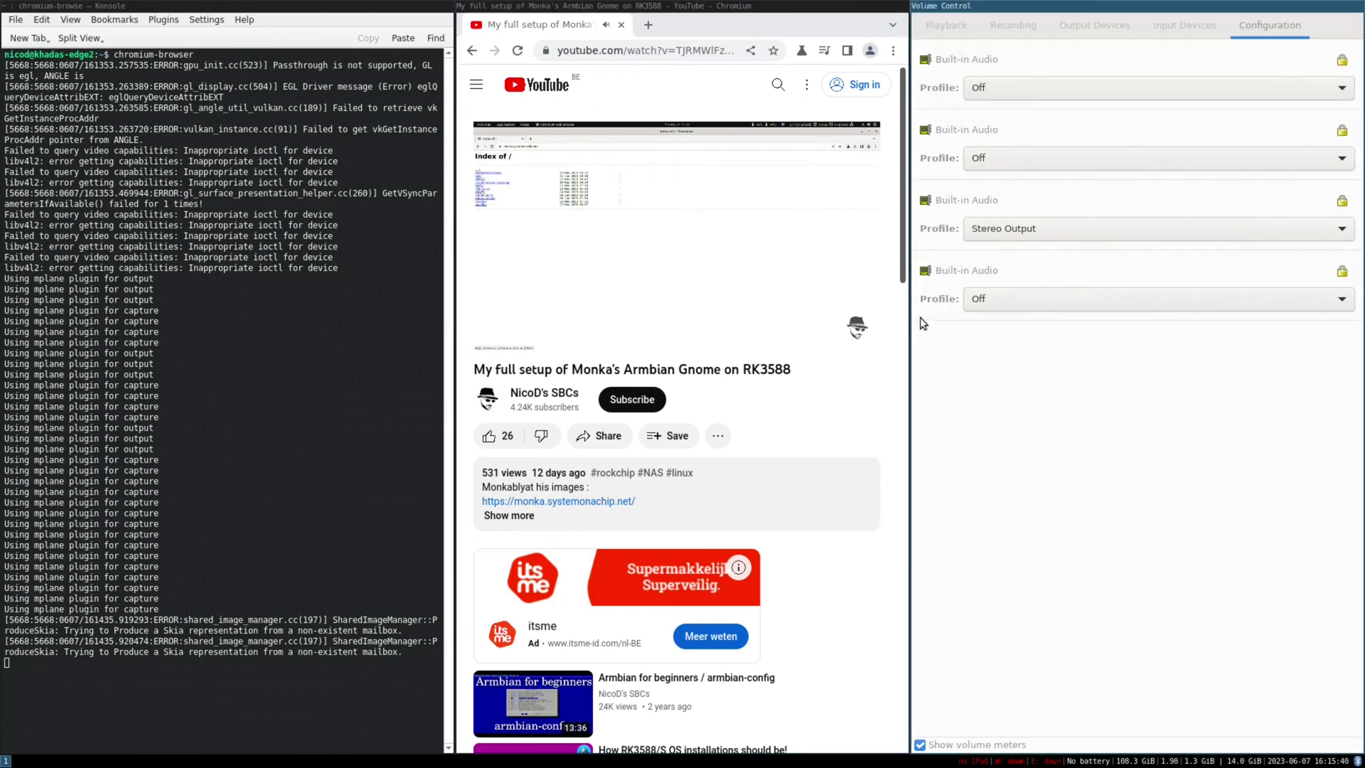
pyautogui.moveTo(746, 288)
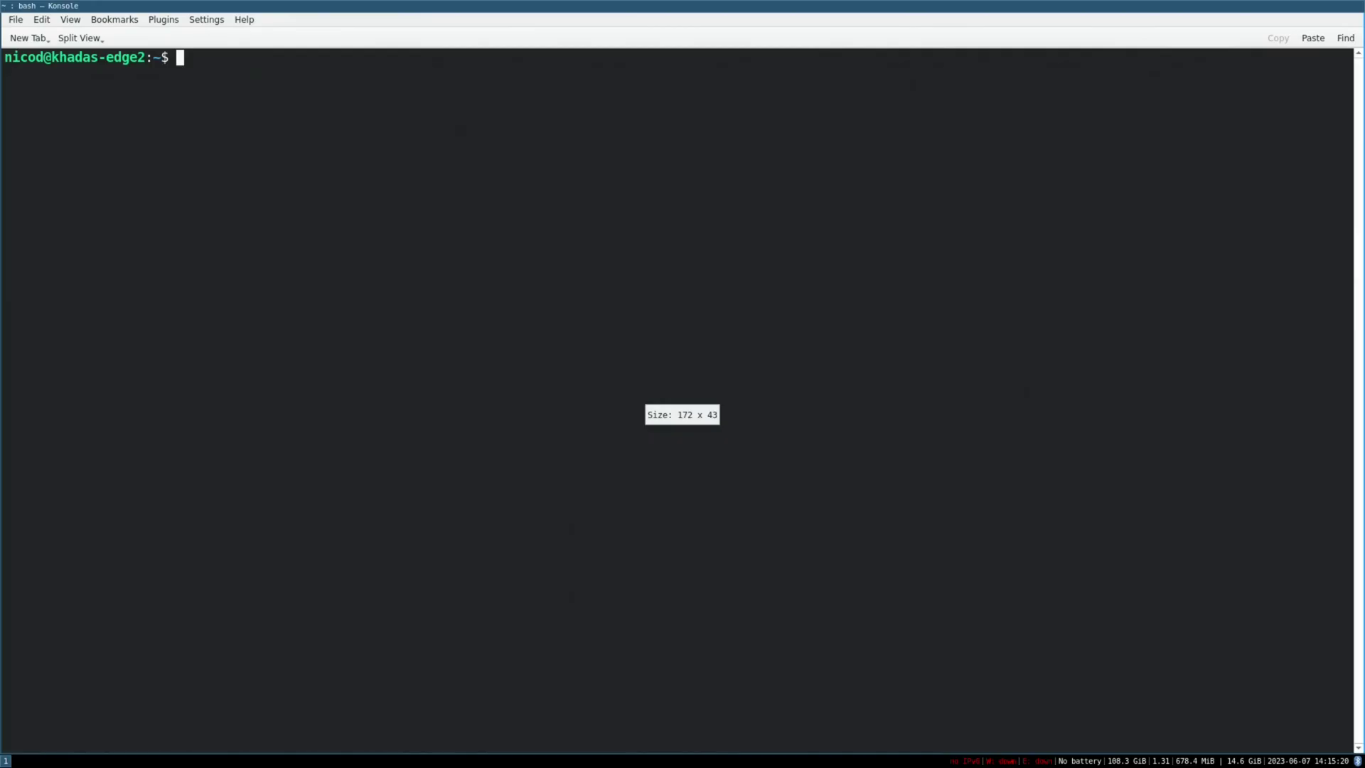
# - Run sudo apt install nitrogen with the account password, then launch nitrogen
pyautogui.write('sudo apt install ')
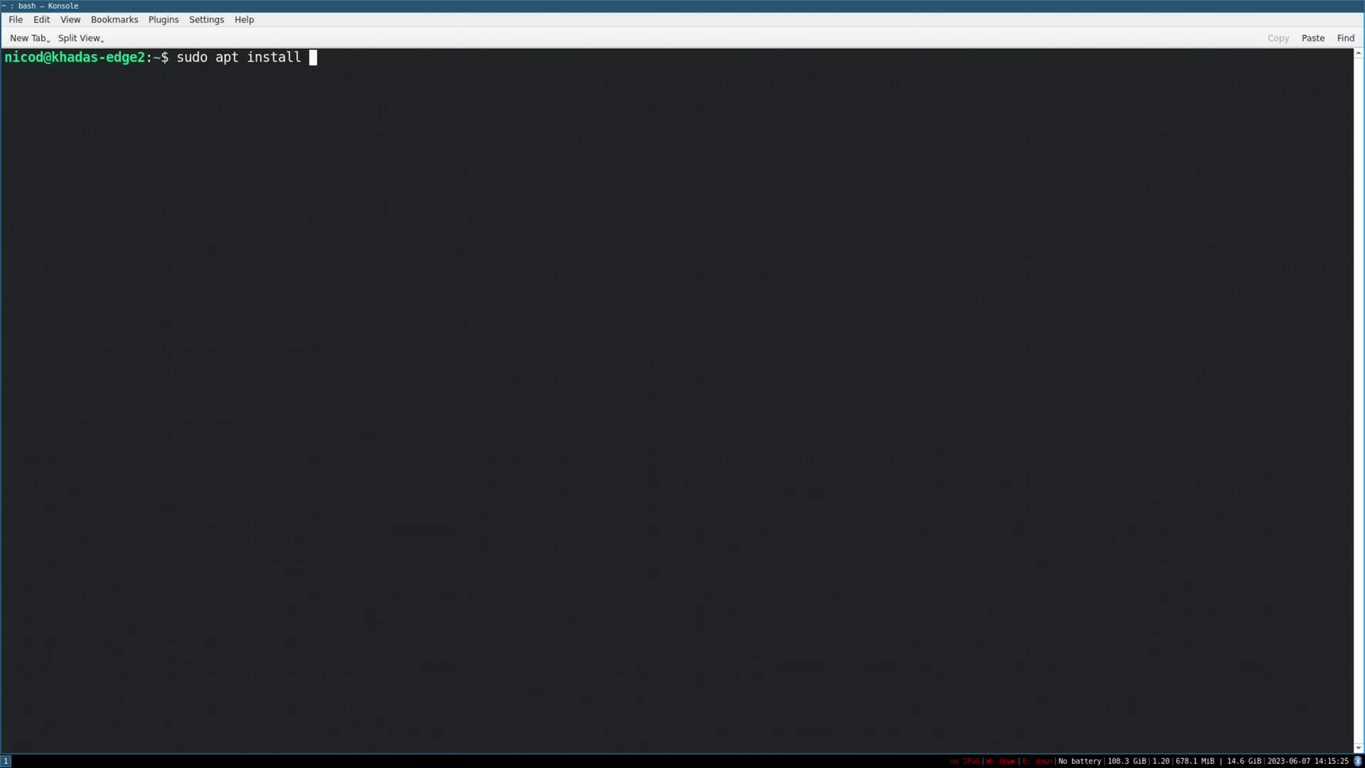
pyautogui.write('nitrogen')
pyautogui.press('Return')
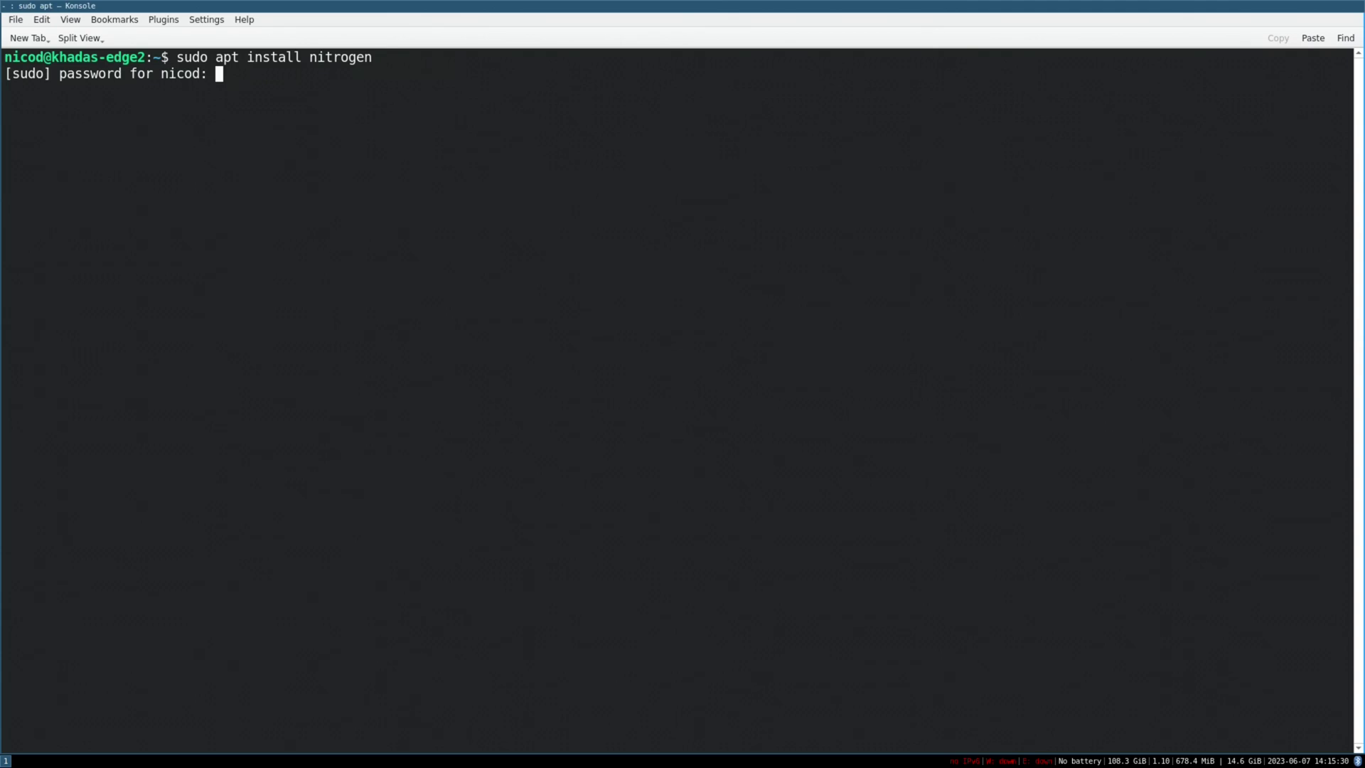
pyautogui.press('Return')
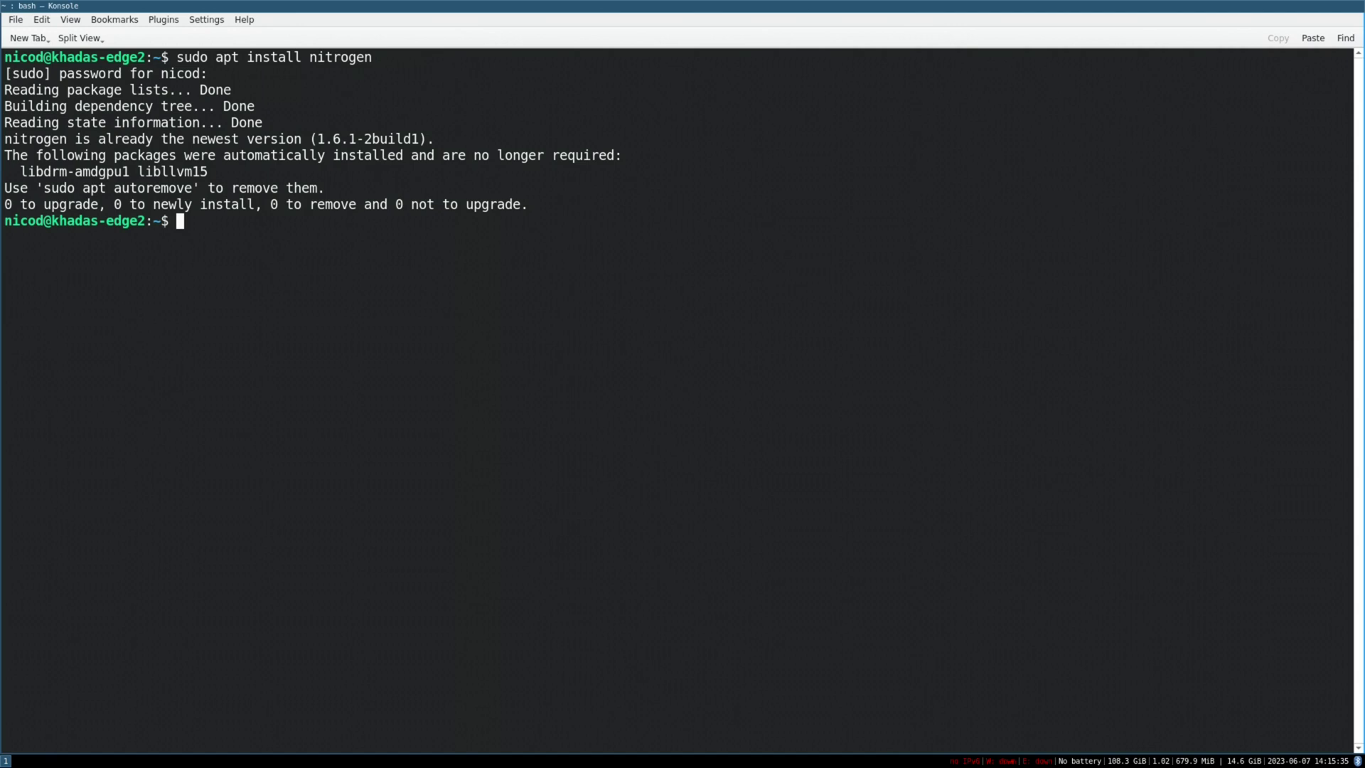
pyautogui.write('nitrogen')
pyautogui.press('Return')
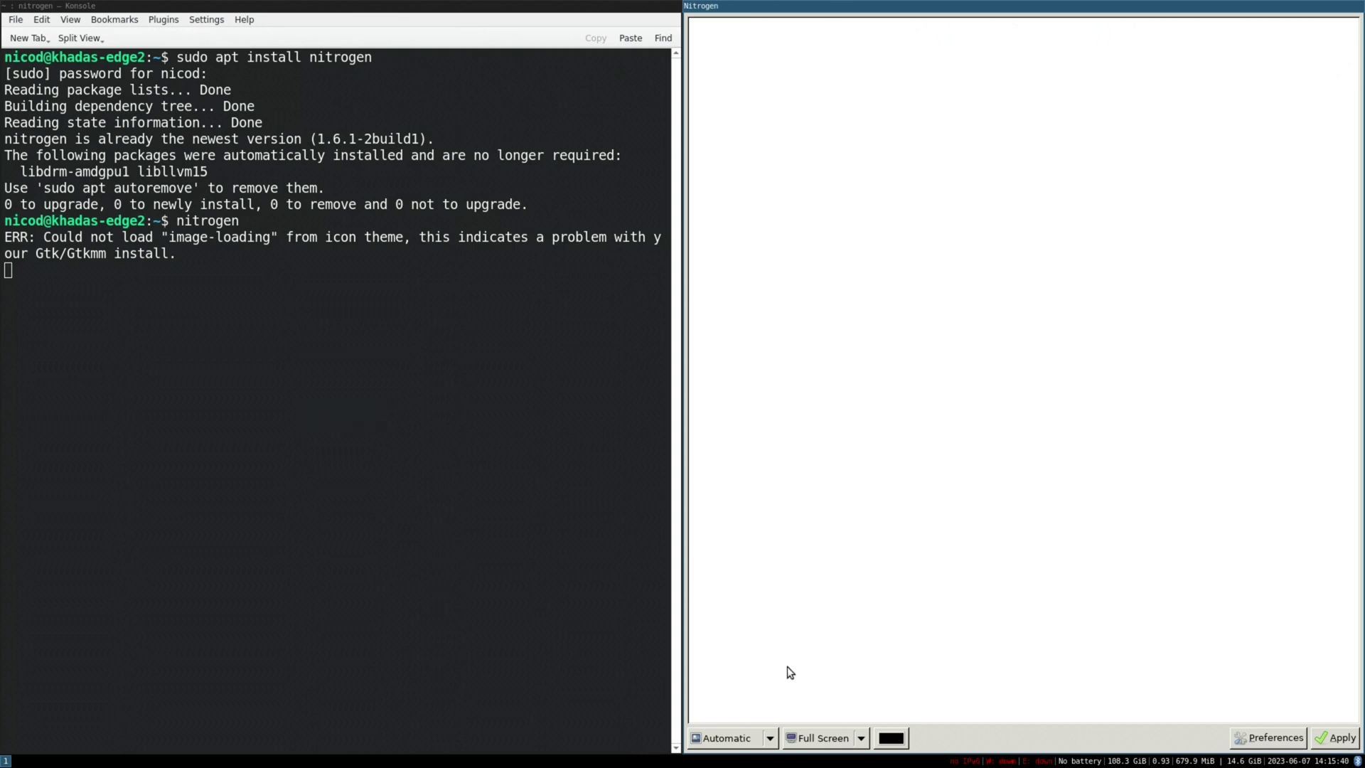
# - Add /usr/share/backgrounds as a wallpaper directory in Nitrogen's Preferences and confirm
pyautogui.click(1268, 737)
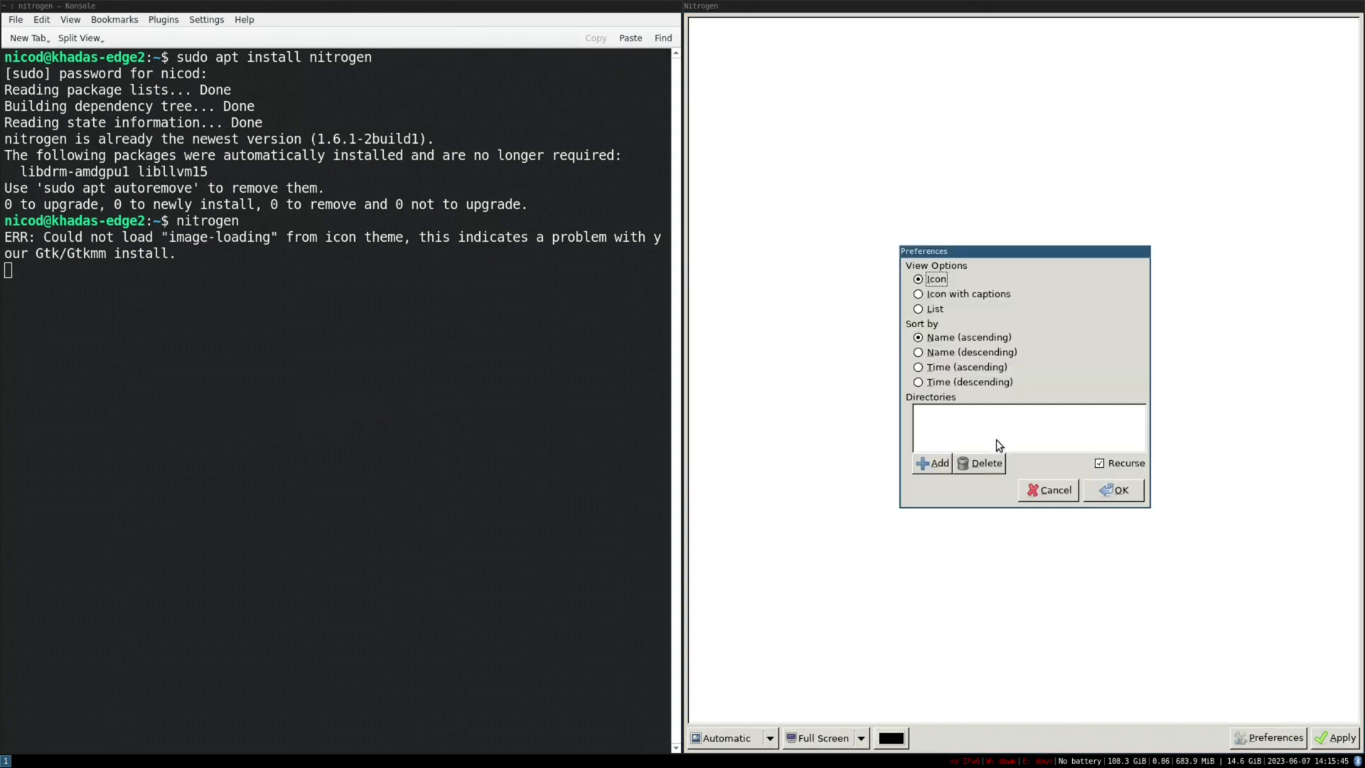
pyautogui.click(929, 464)
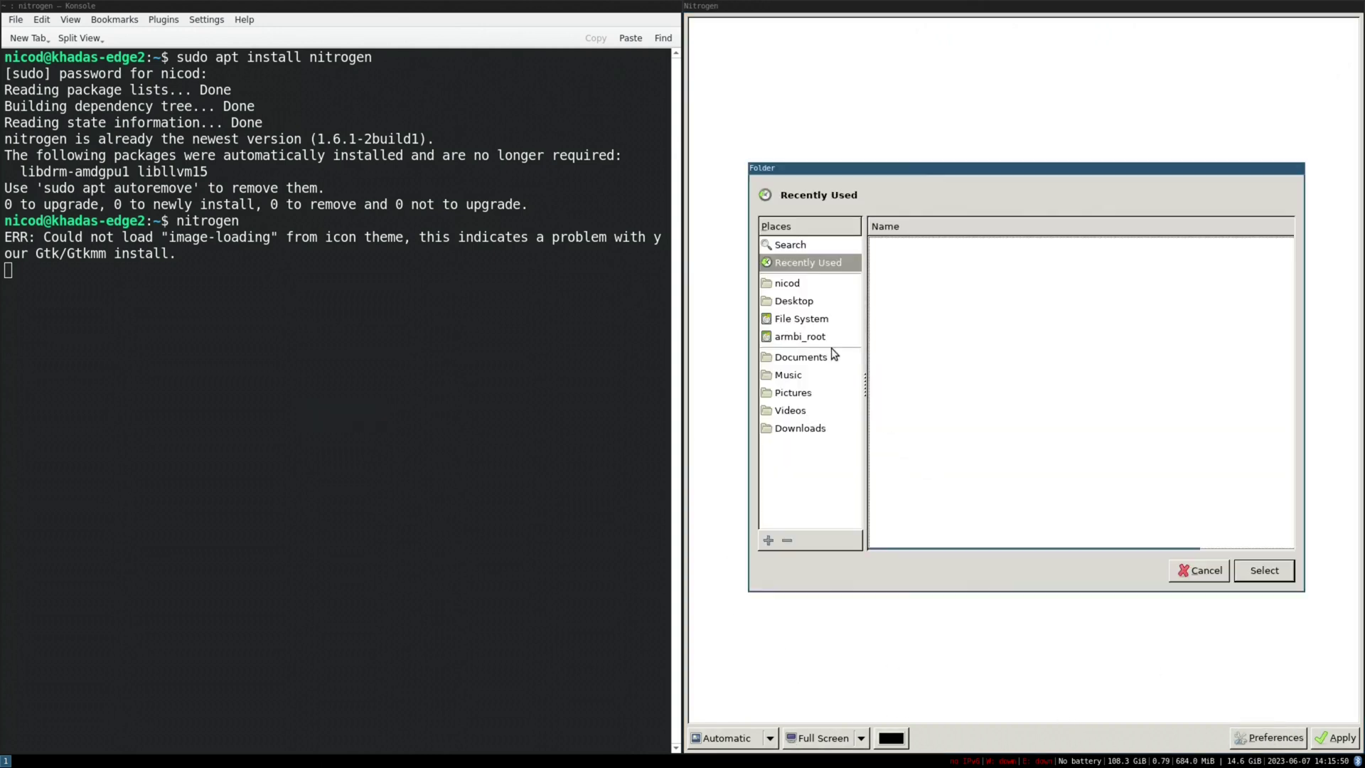
pyautogui.click(807, 317)
pyautogui.scroll(-2, 996, 337)
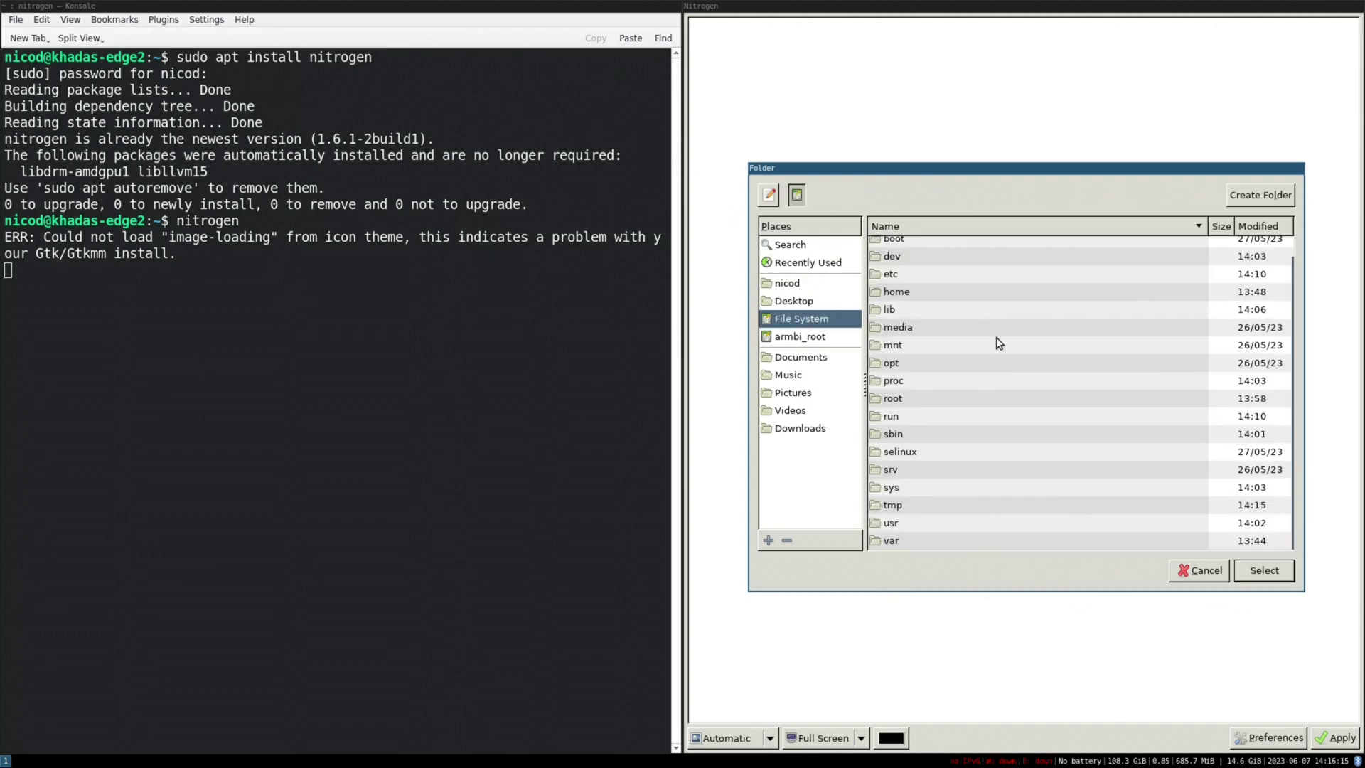
pyautogui.doubleClick(898, 523)
pyautogui.click(896, 387)
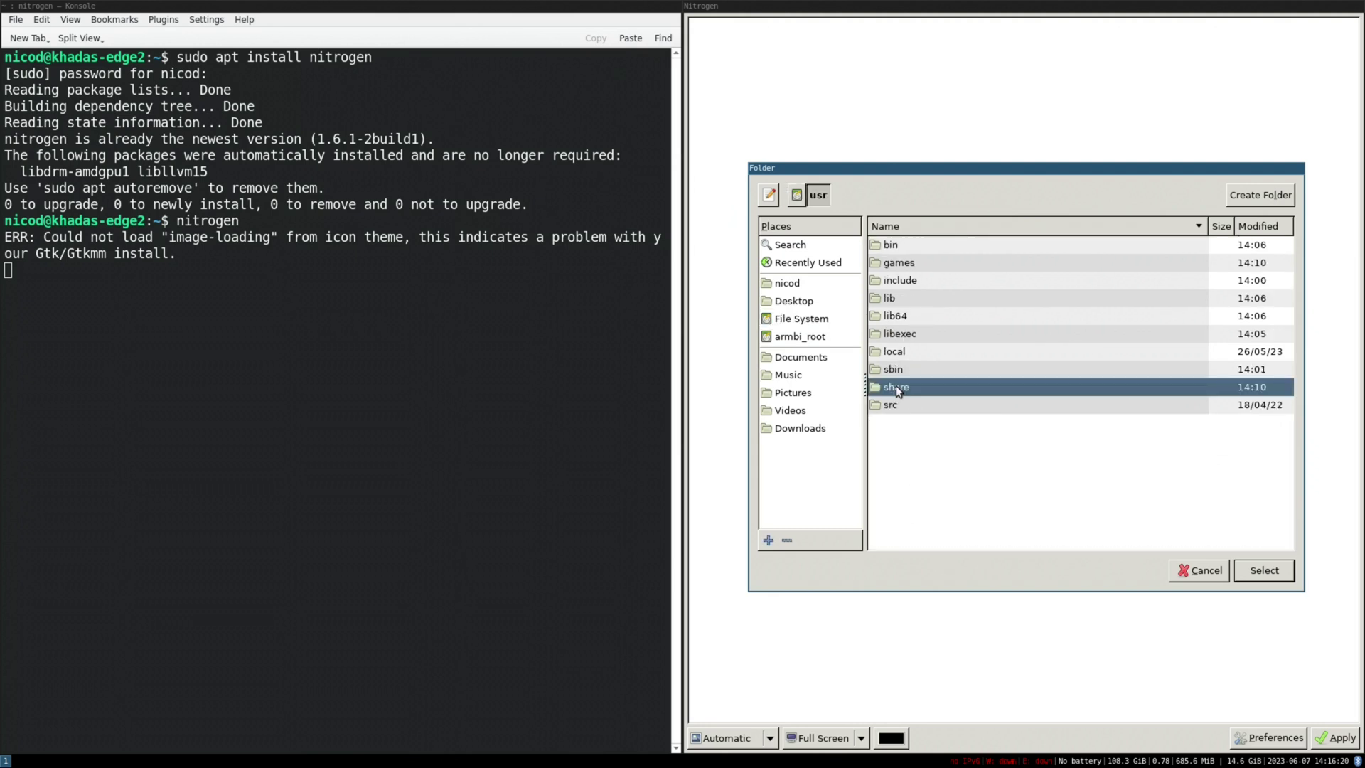
pyautogui.doubleClick(896, 387)
pyautogui.doubleClick(923, 512)
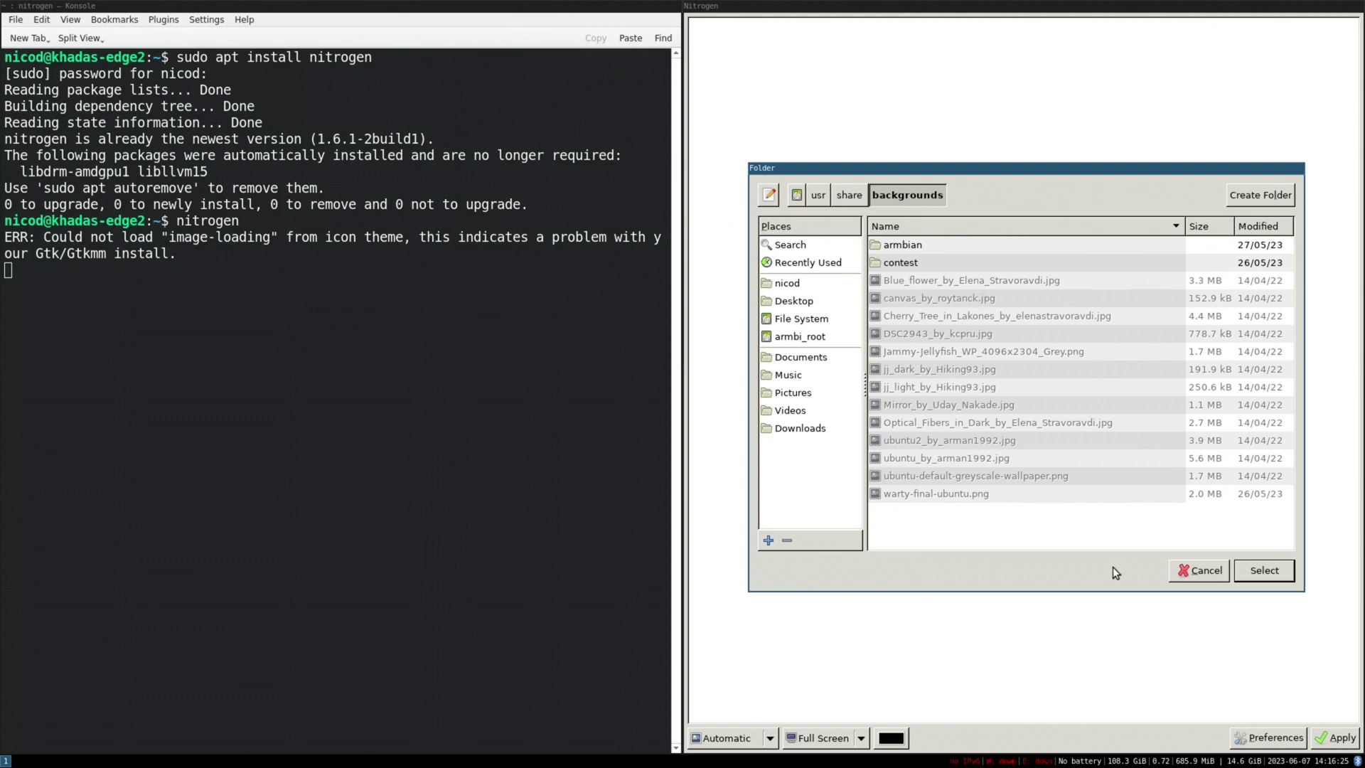
pyautogui.click(1262, 572)
pyautogui.click(1123, 491)
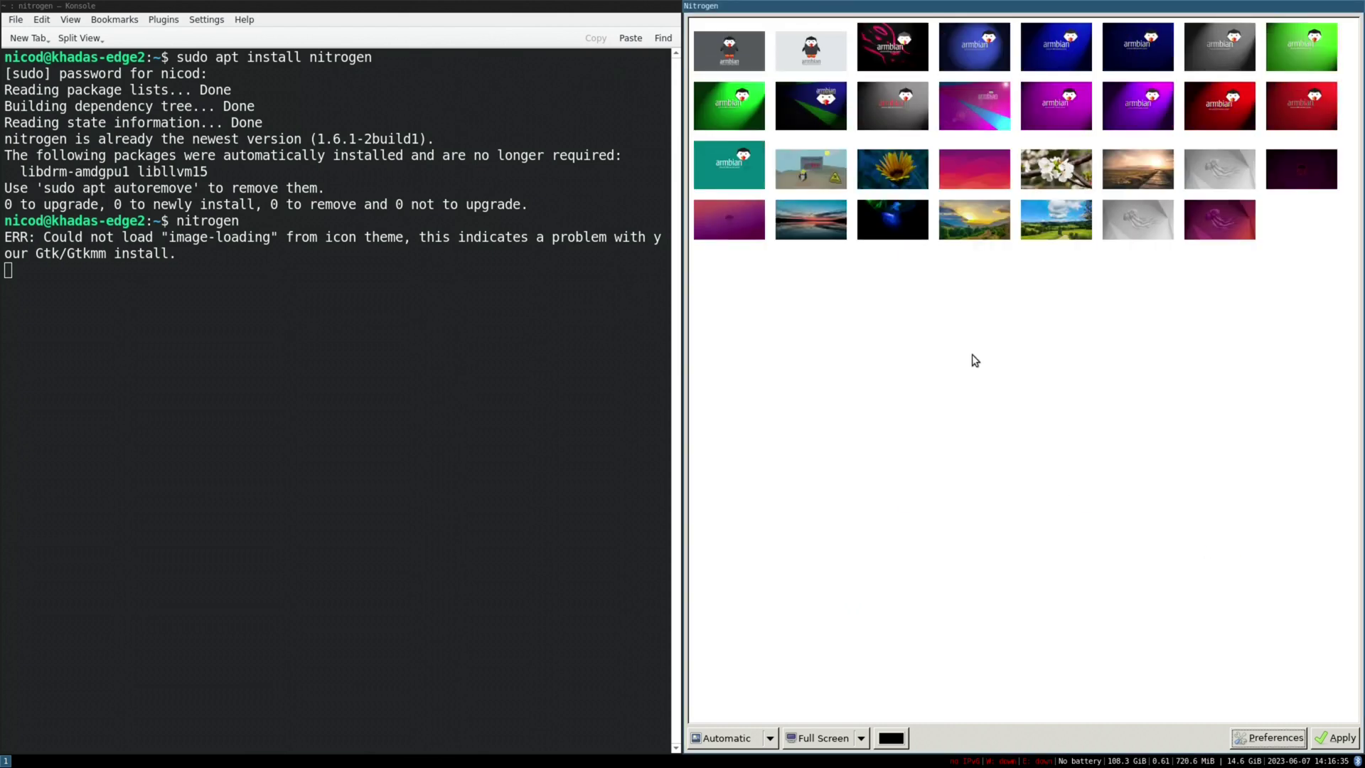
# - Apply the 'Here comes armbian' penguin wallpaper in Zoomed Fill mode, then close Nitrogen
pyautogui.click(814, 170)
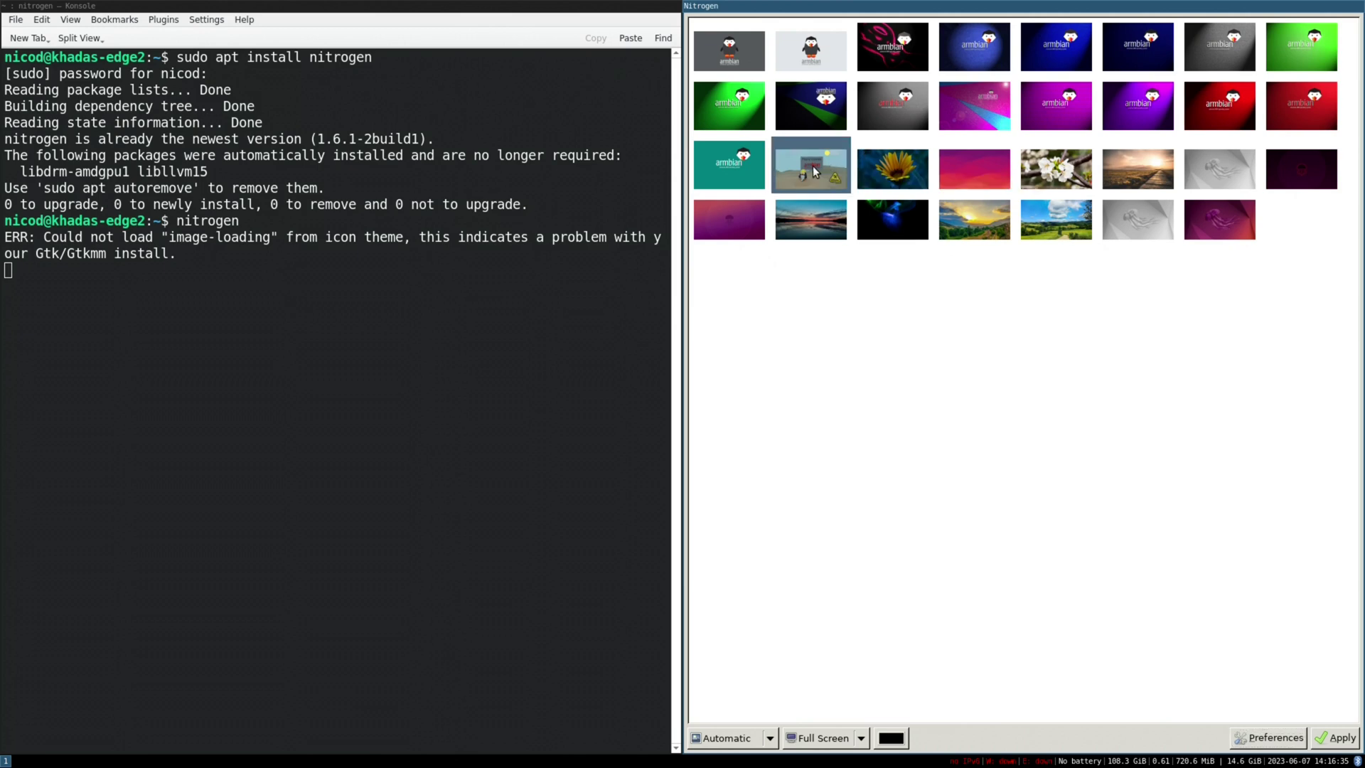
pyautogui.click(770, 738)
pyautogui.click(771, 738)
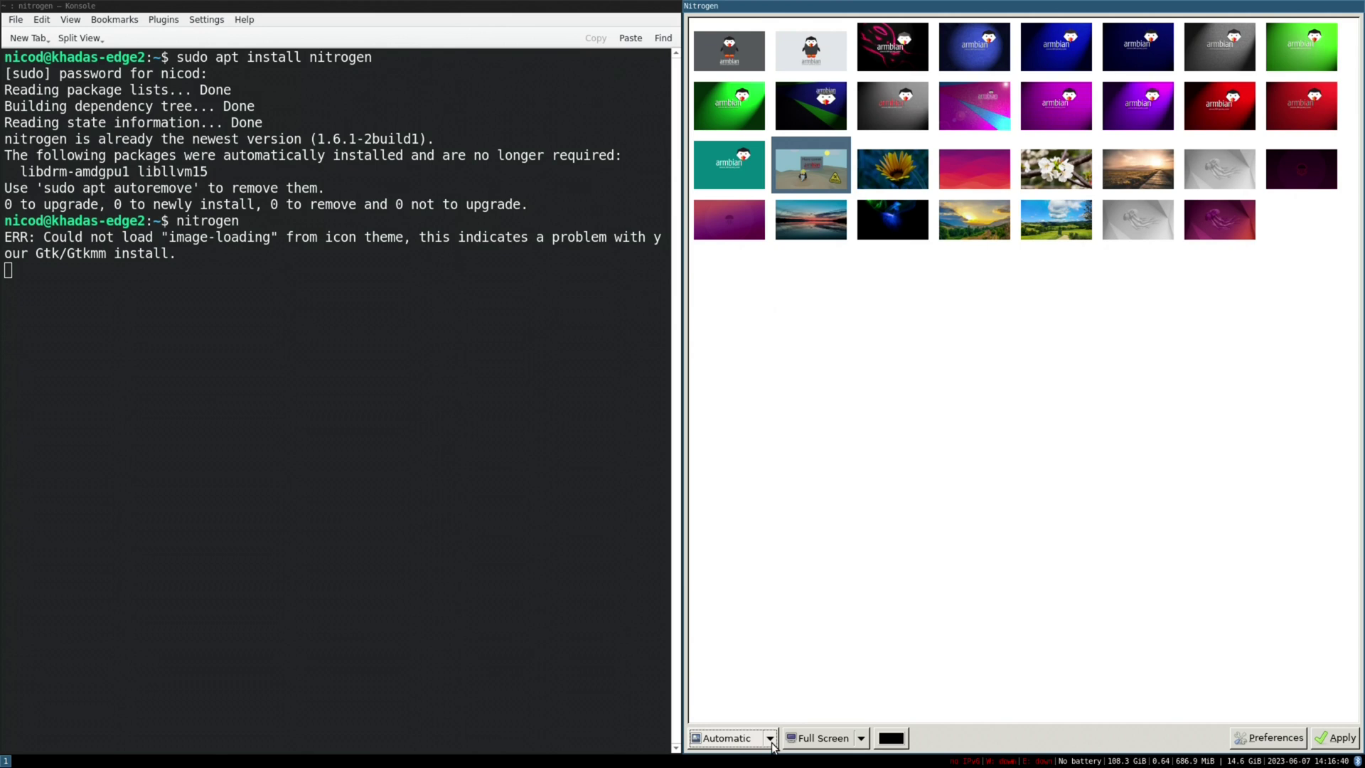
pyautogui.click(732, 738)
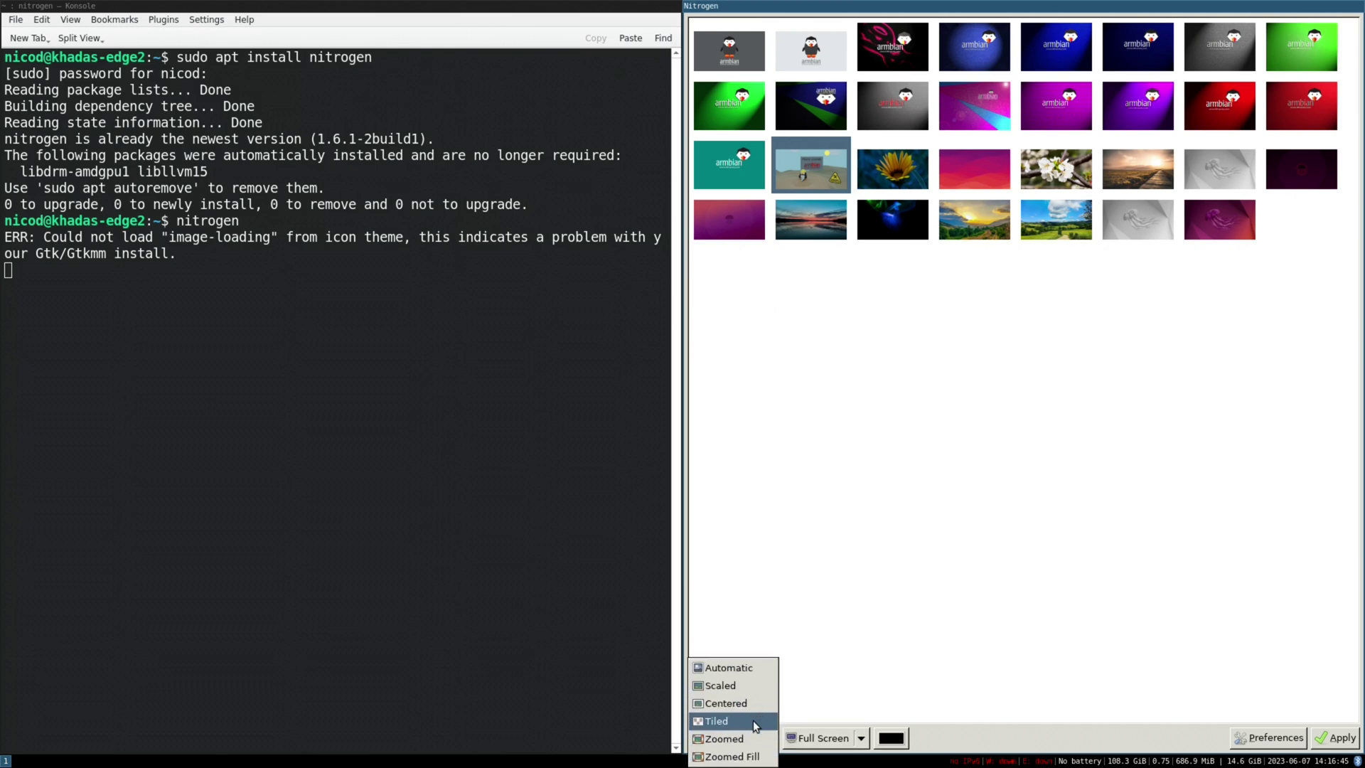
pyautogui.click(739, 754)
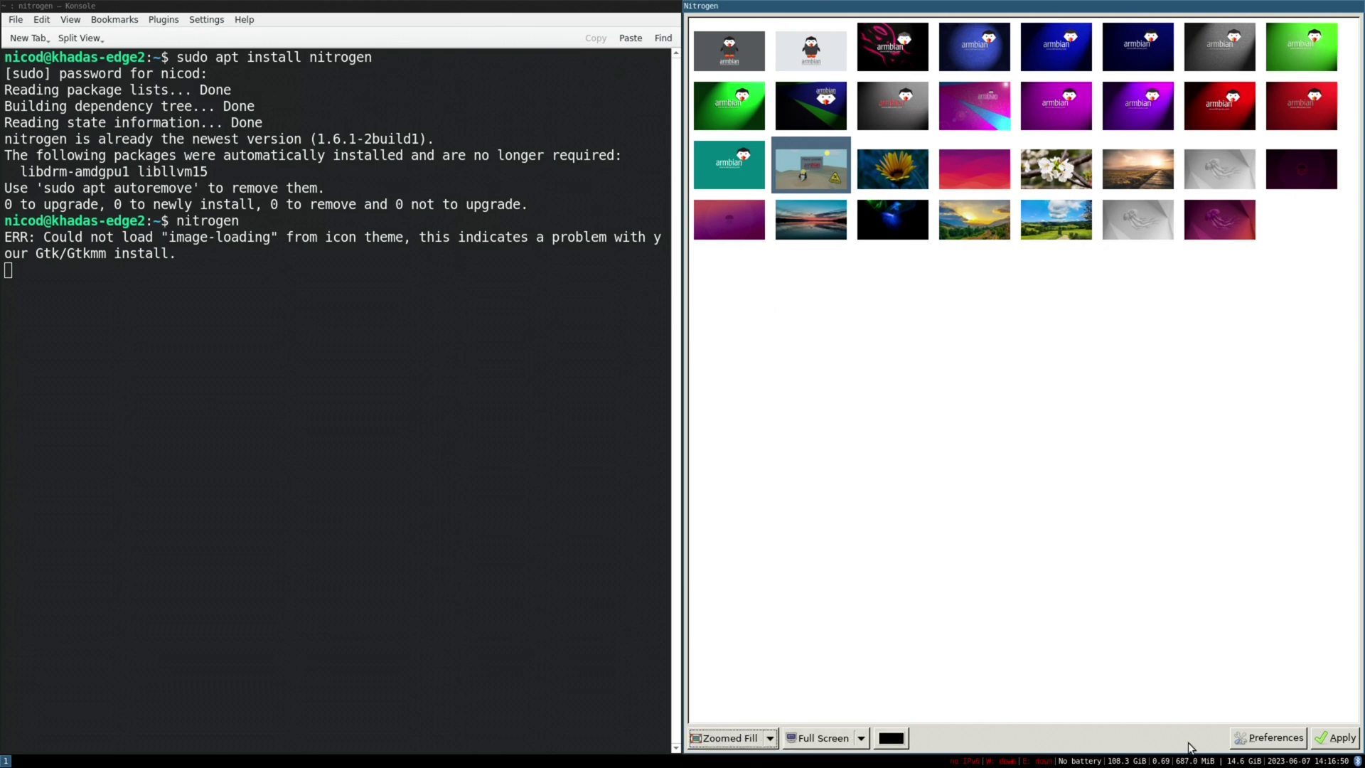
pyautogui.click(1335, 739)
pyautogui.press('super+shift+q')
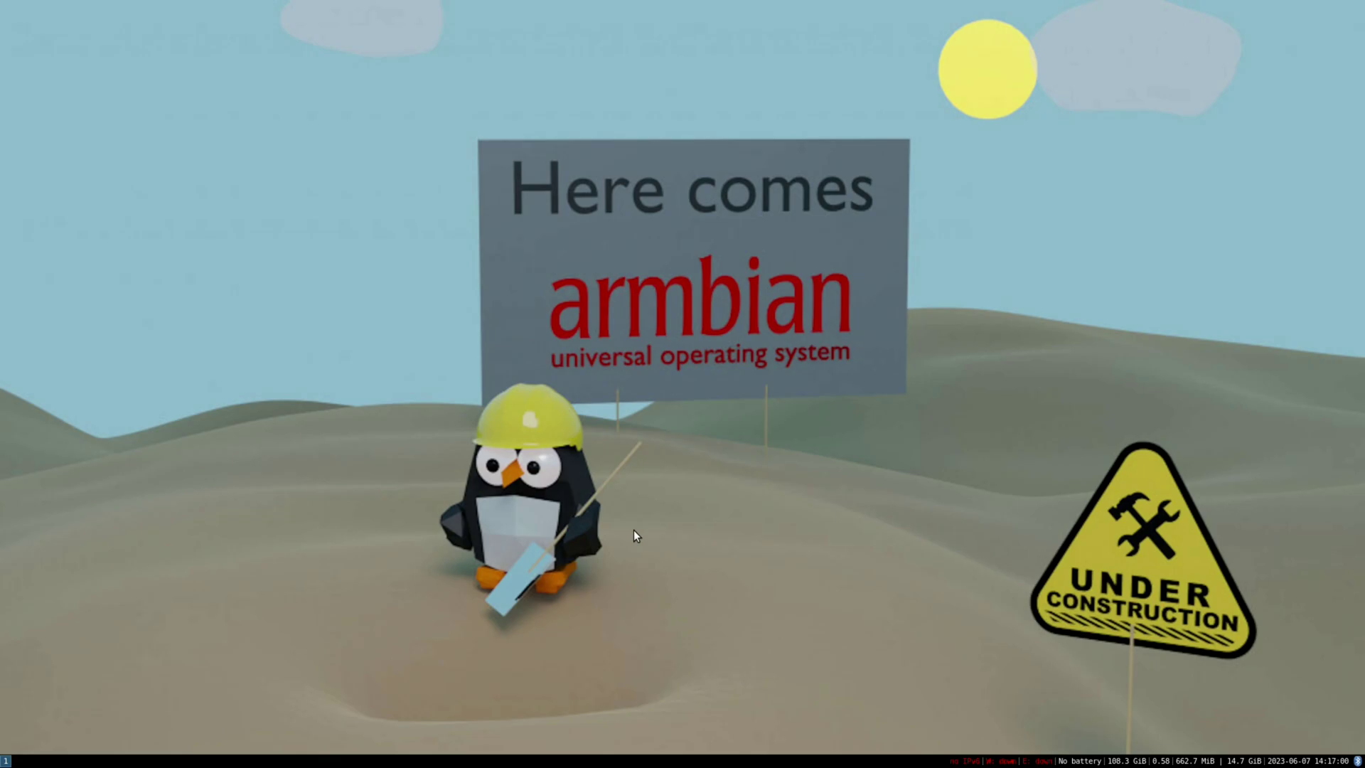
# - Open a new terminal and launch Thunar from it
pyautogui.press('super+Return')
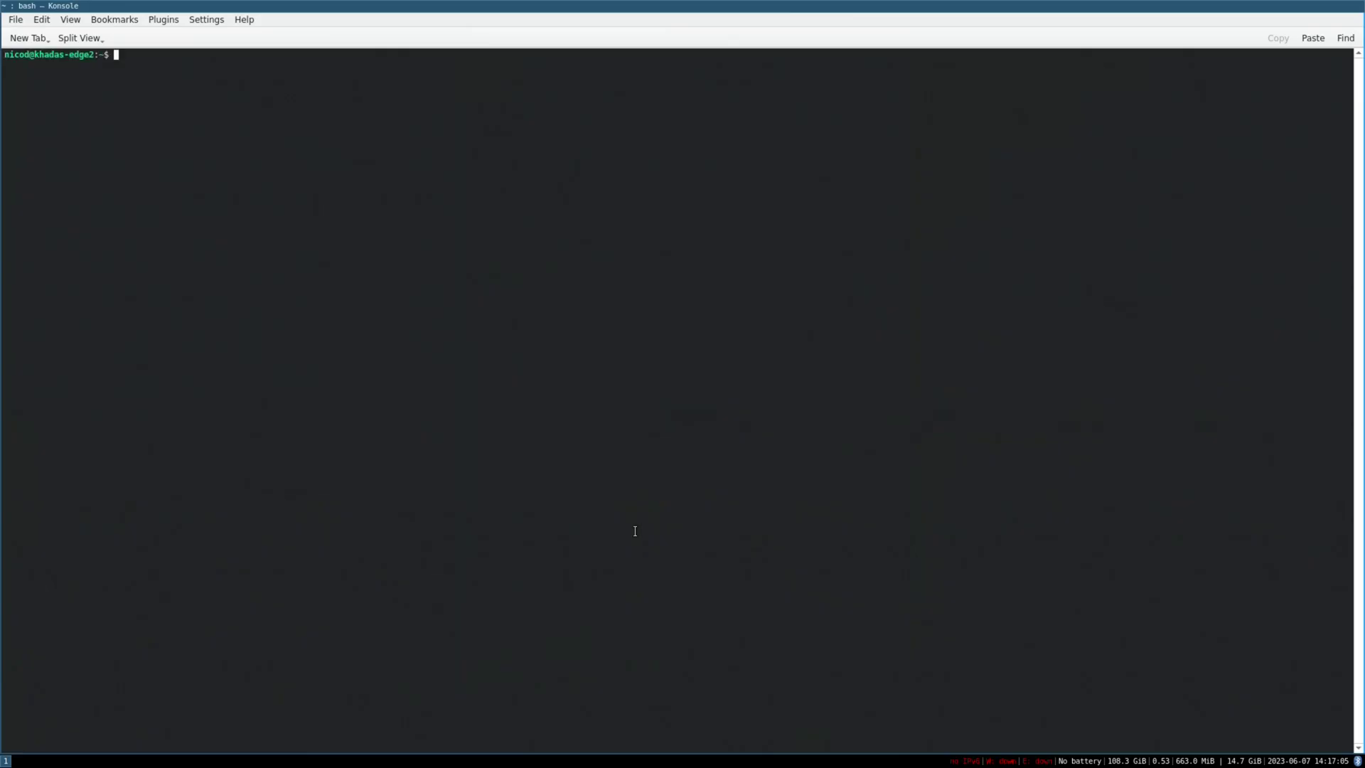
pyautogui.write('thunar')
pyautogui.press('Return')
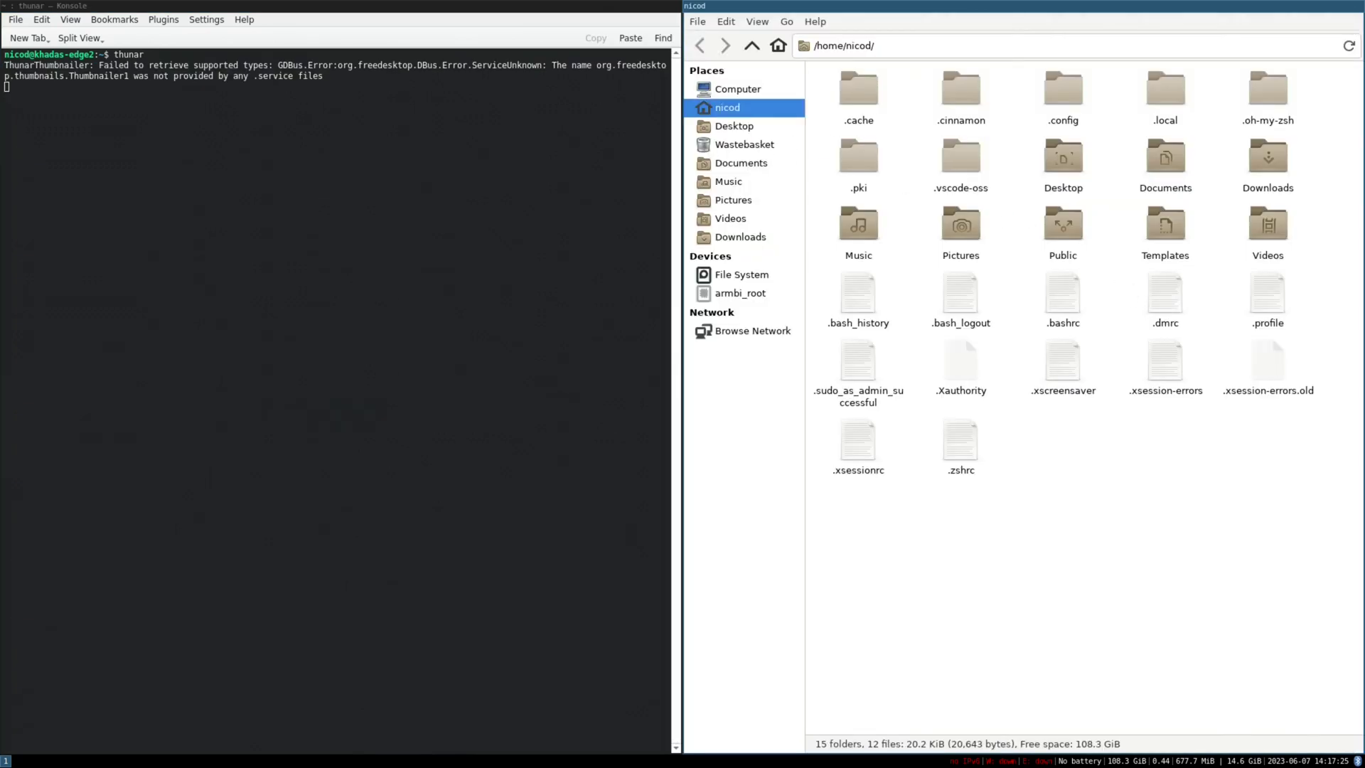
# - Go into .config/i3 and open the config file with VSCodium
pyautogui.doubleClick(1066, 93)
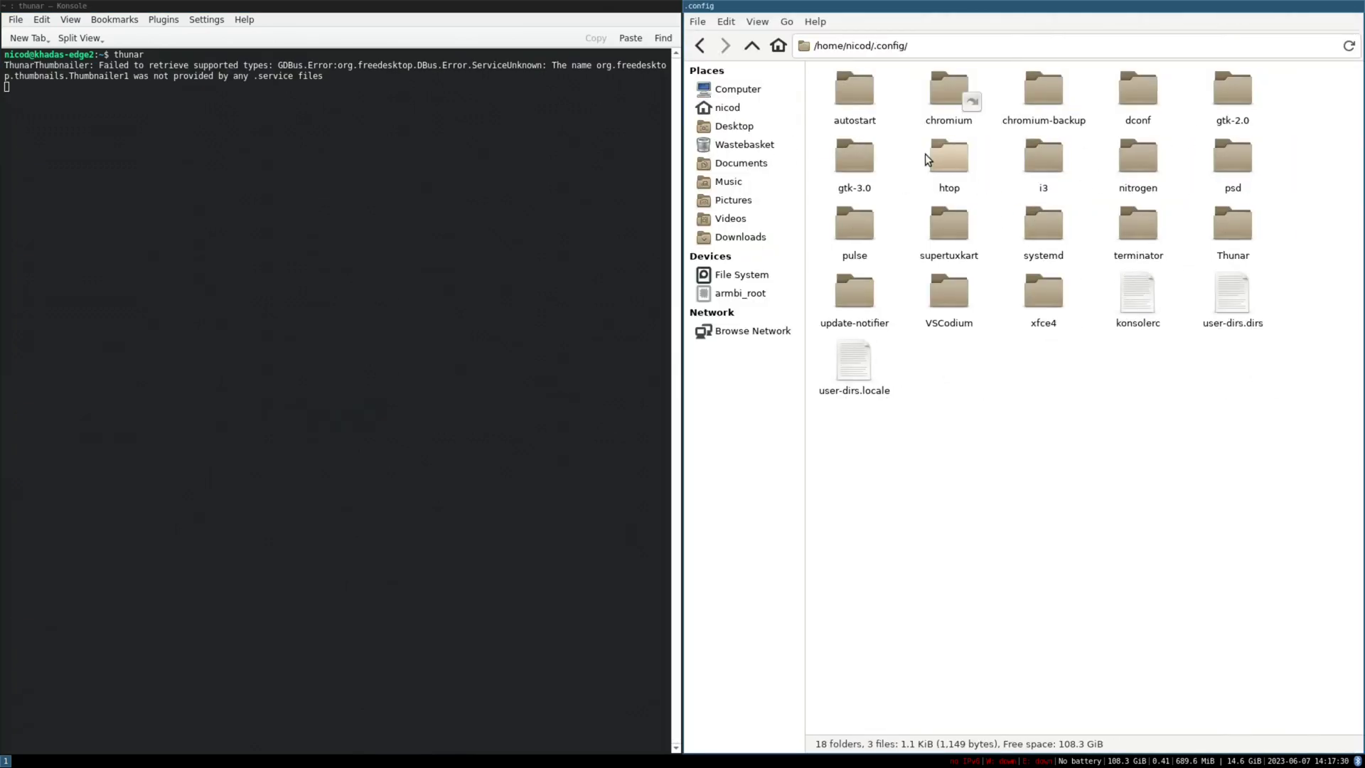
pyautogui.doubleClick(1047, 161)
pyautogui.click(830, 96)
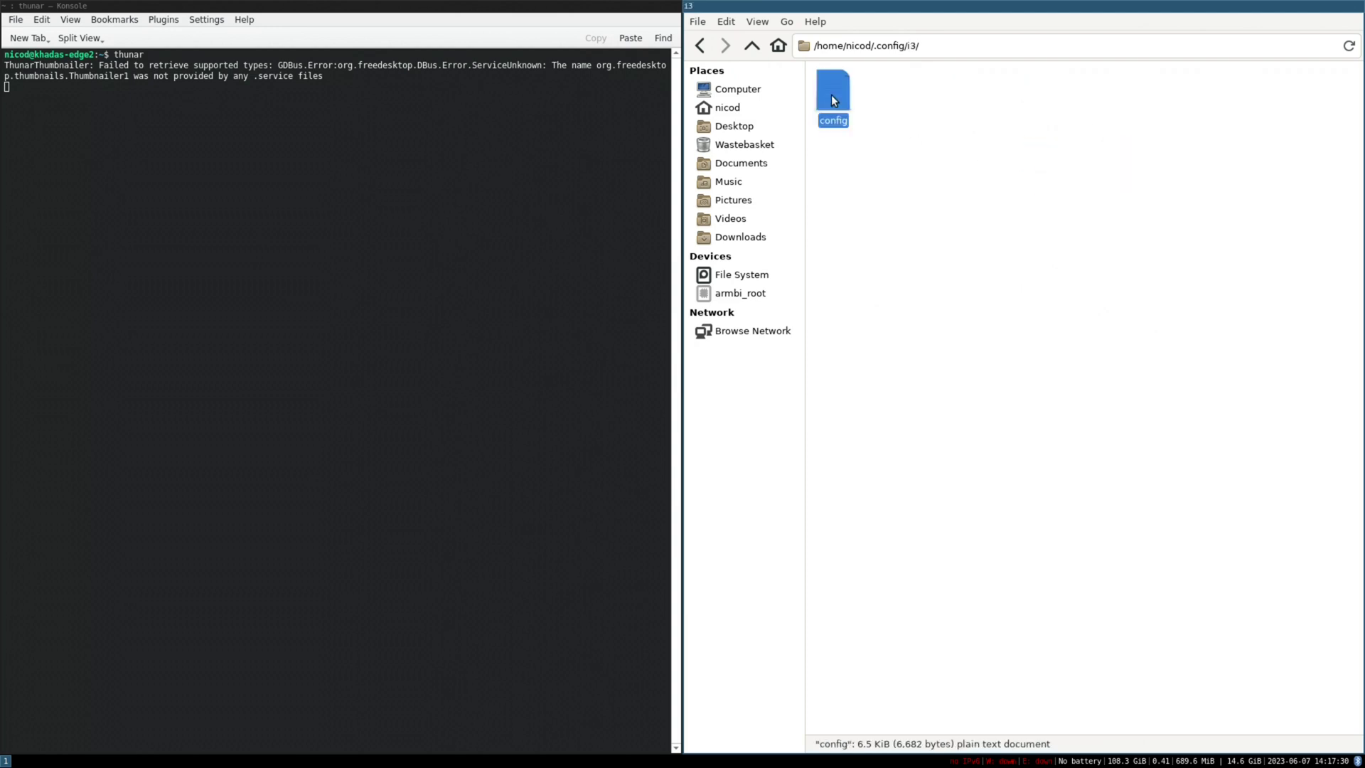
pyautogui.rightClick(830, 95)
pyautogui.click(897, 111)
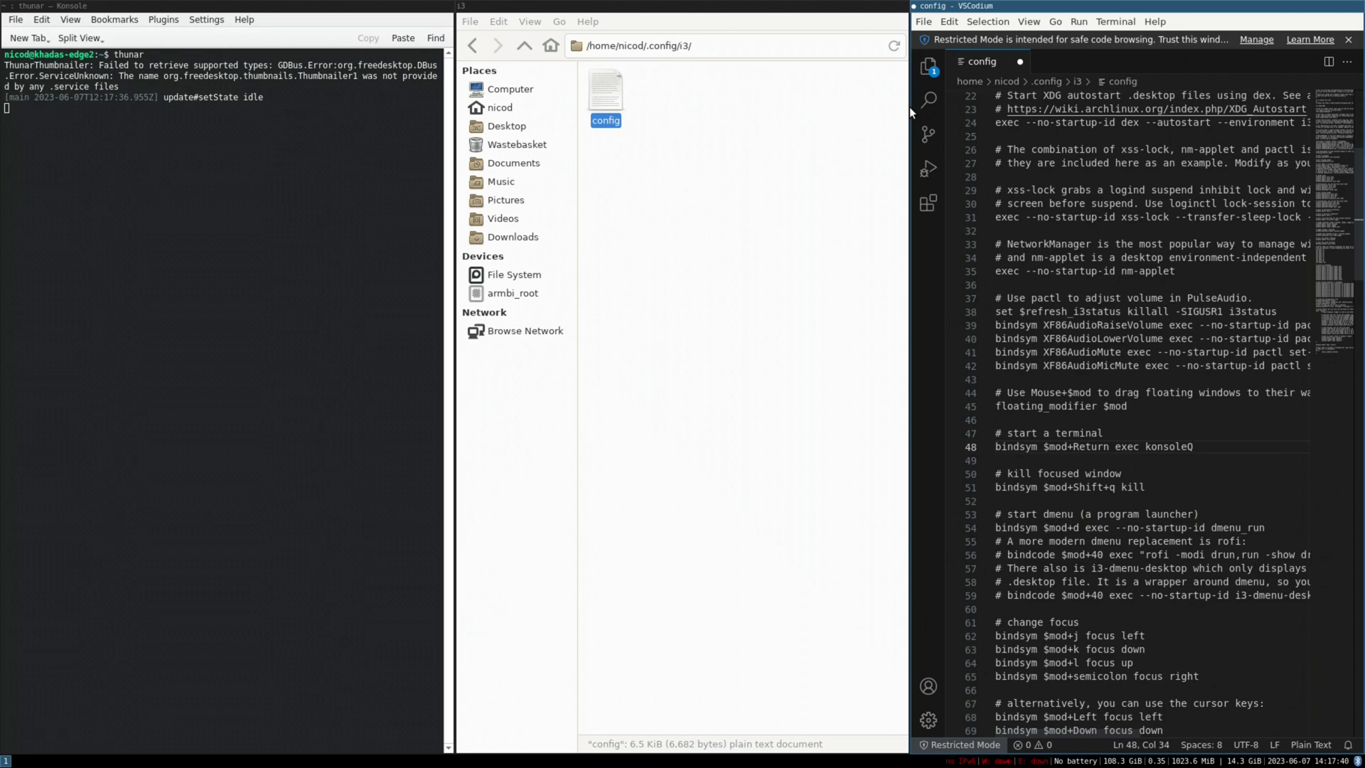
# - Close the Thunar file manager and delete the stray Q after konsole on line 48
pyautogui.click(767, 187)
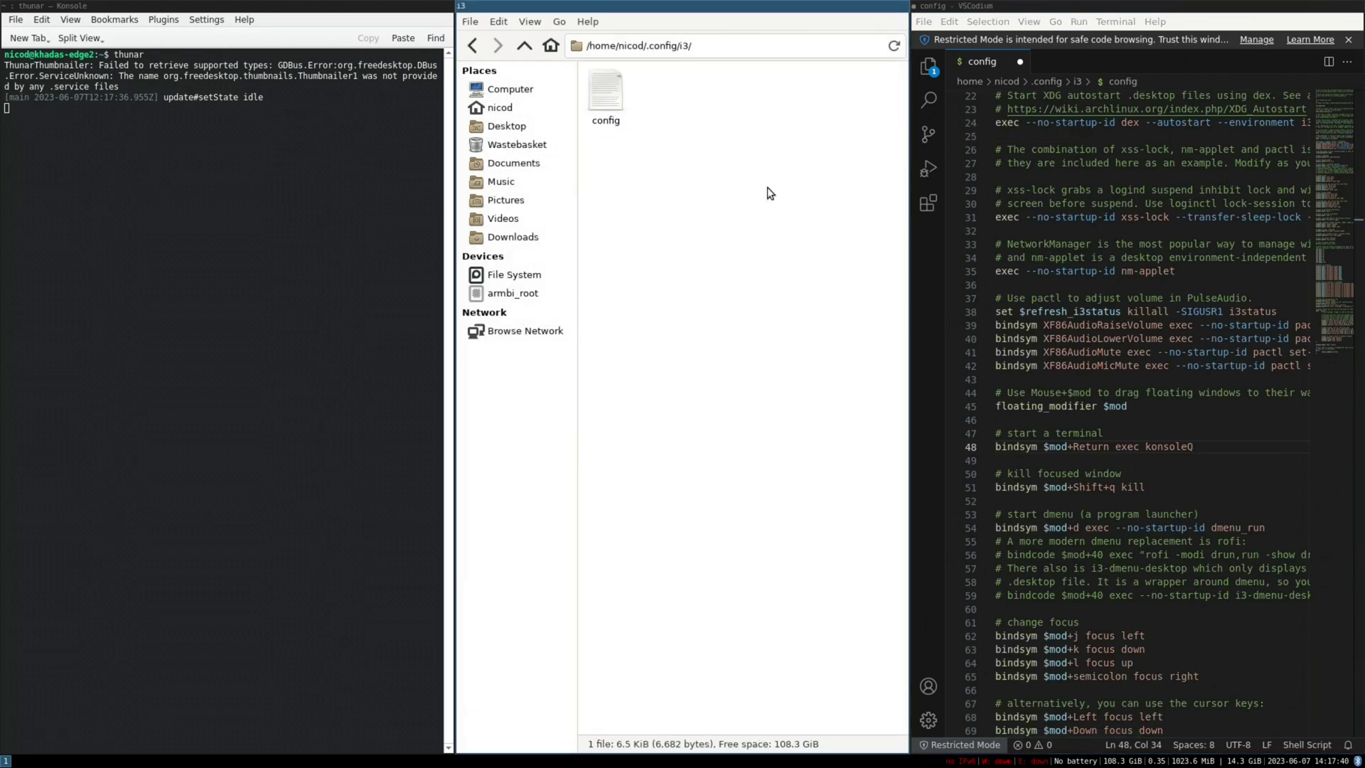
pyautogui.press('super+shift+q')
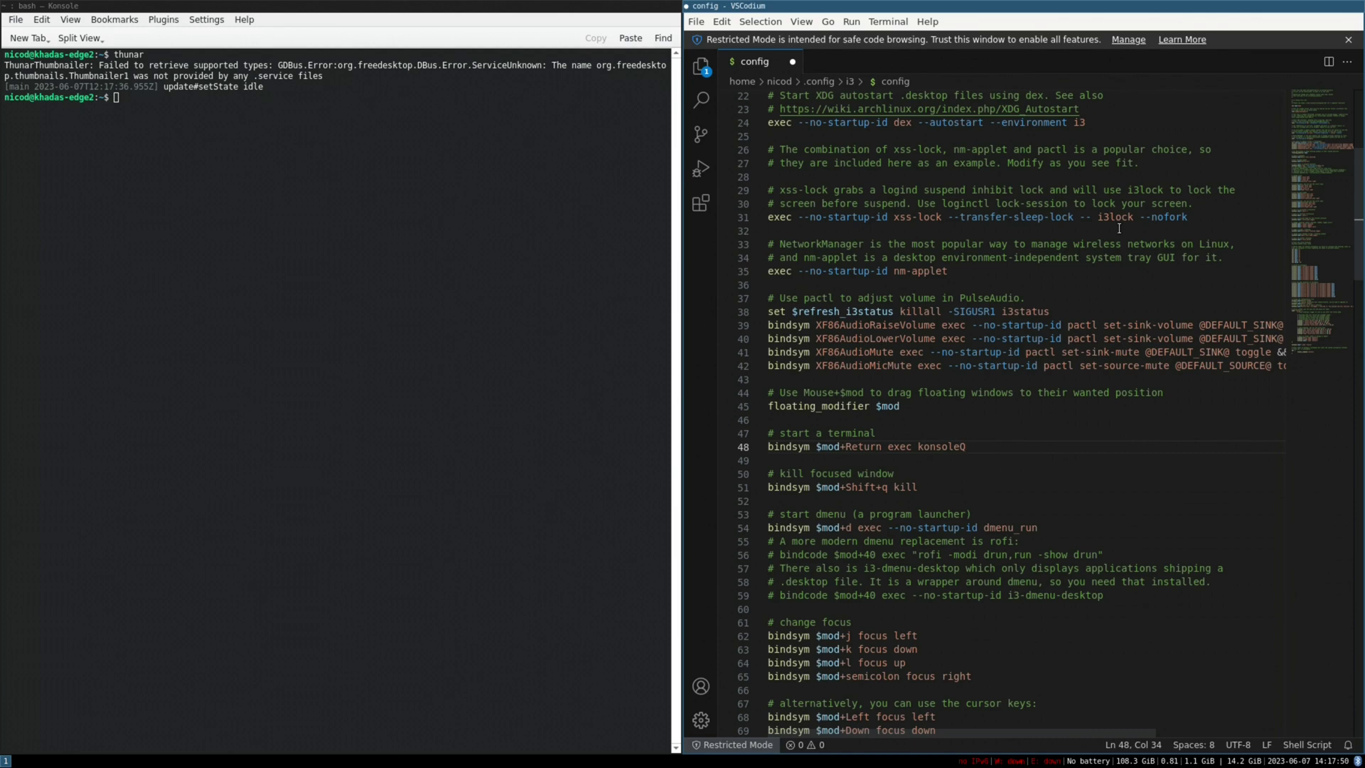
pyautogui.press('BackSpace')
# - Scroll down the config, briefly selecting the kill-focused-window binding lines
pyautogui.scroll(-1, 993, 368)
pyautogui.scroll(-2, 992, 368)
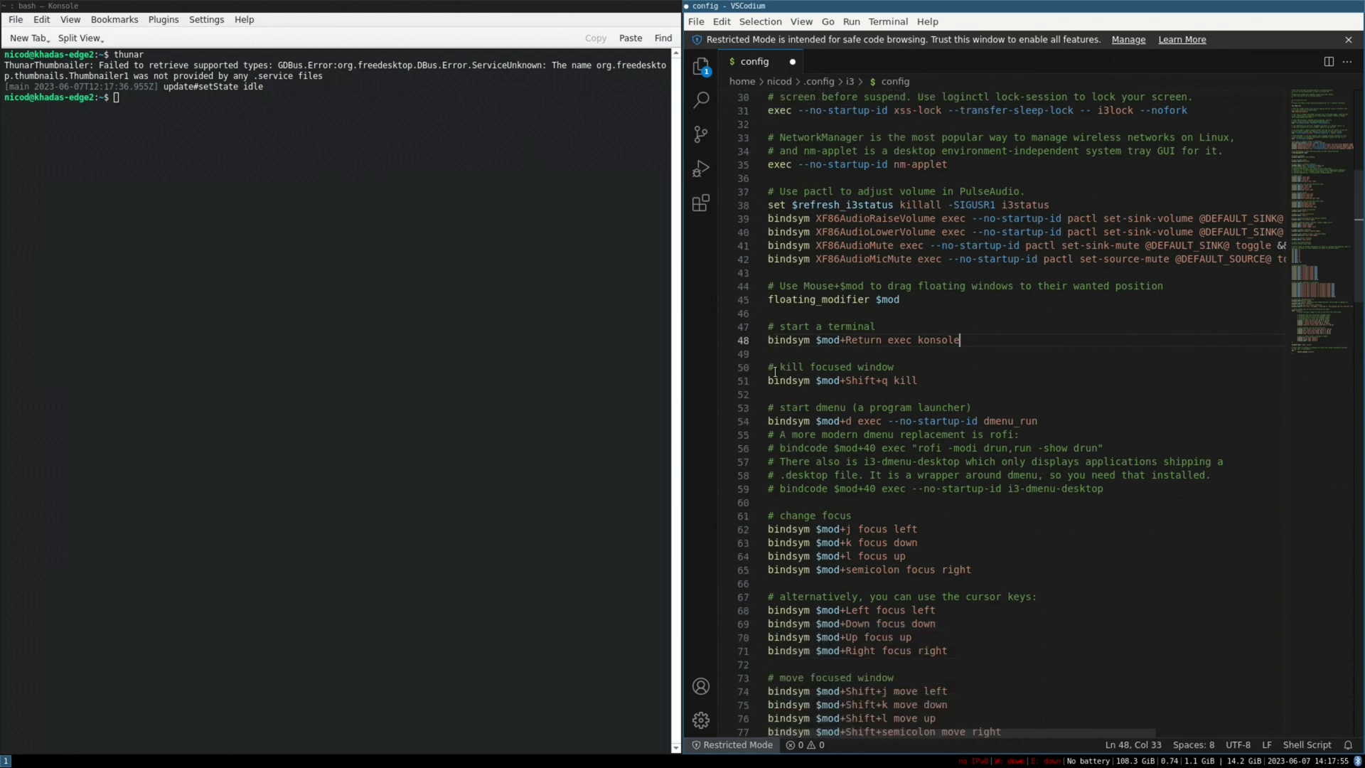
pyautogui.moveTo(770, 362); pyautogui.dragTo(918, 384)
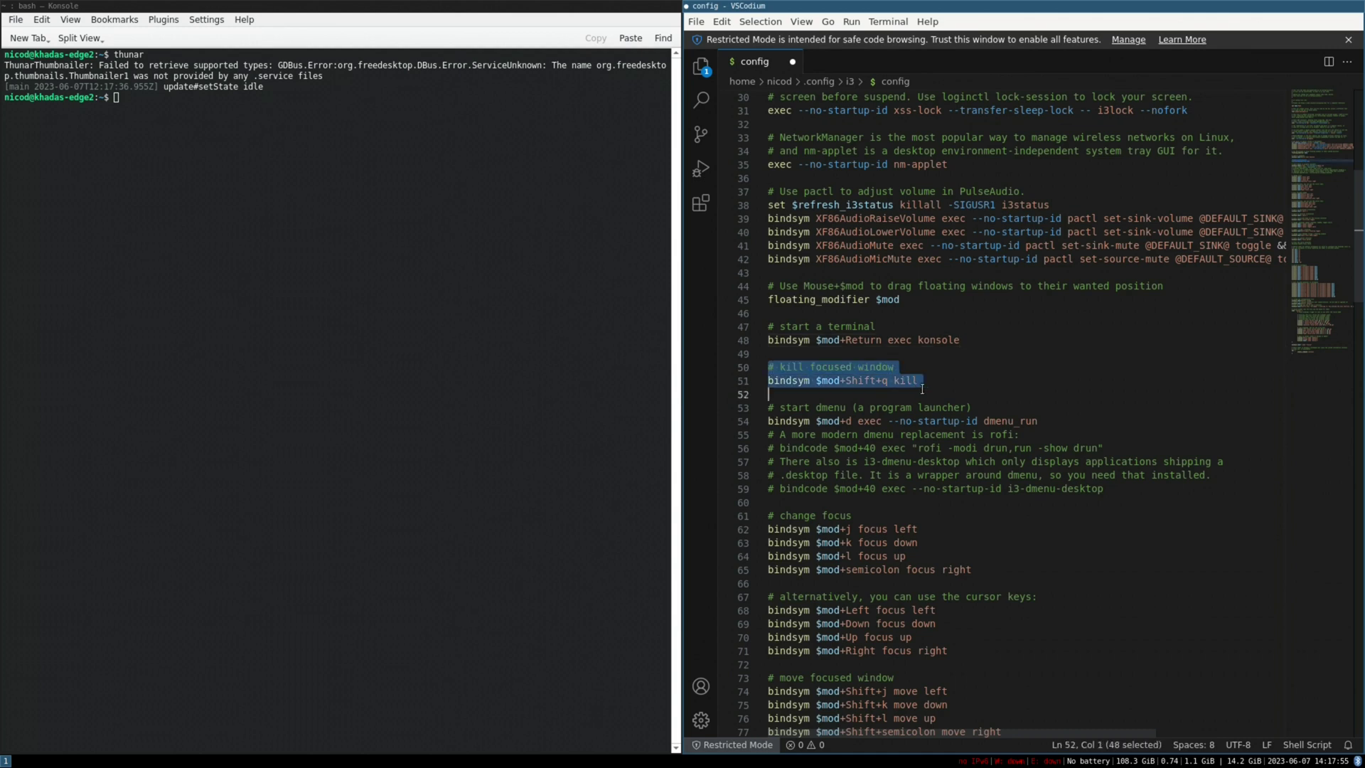
pyautogui.click(921, 389)
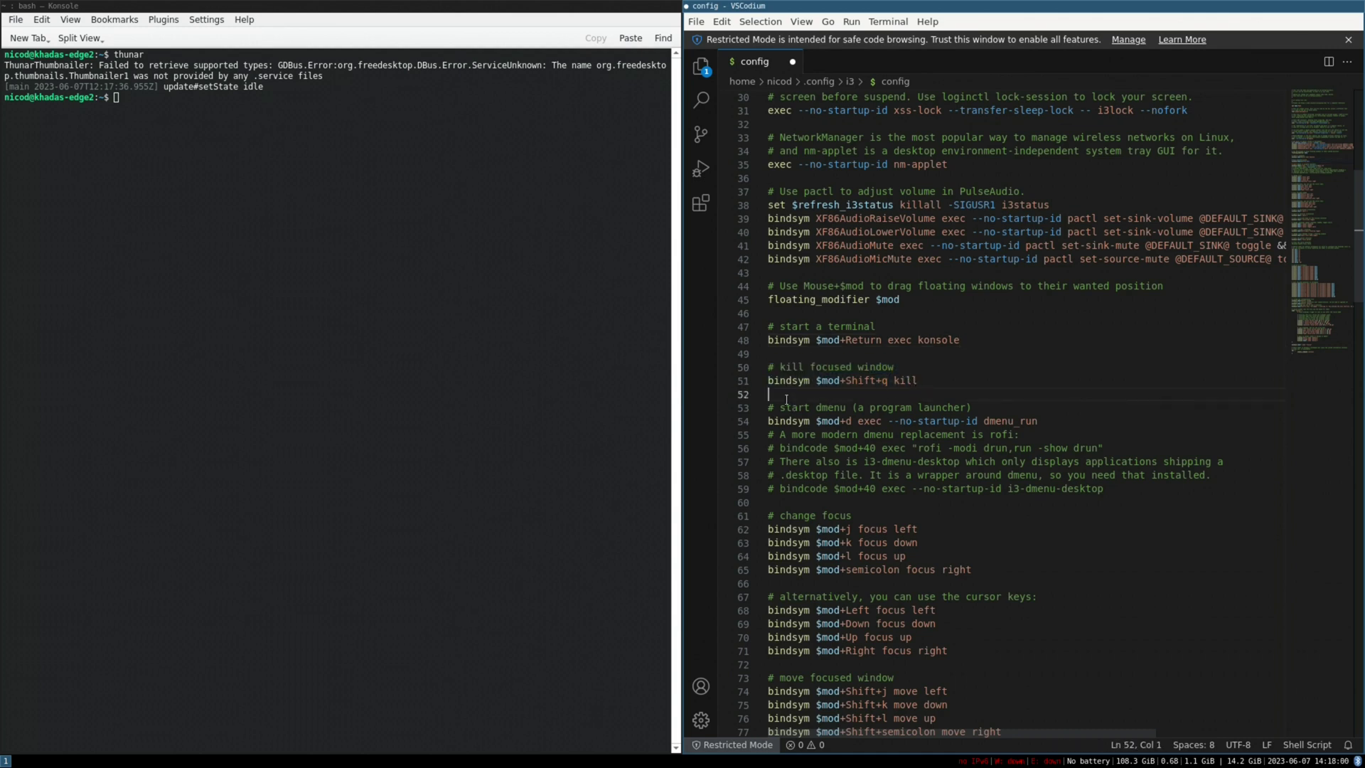
pyautogui.scroll(-2, 824, 412)
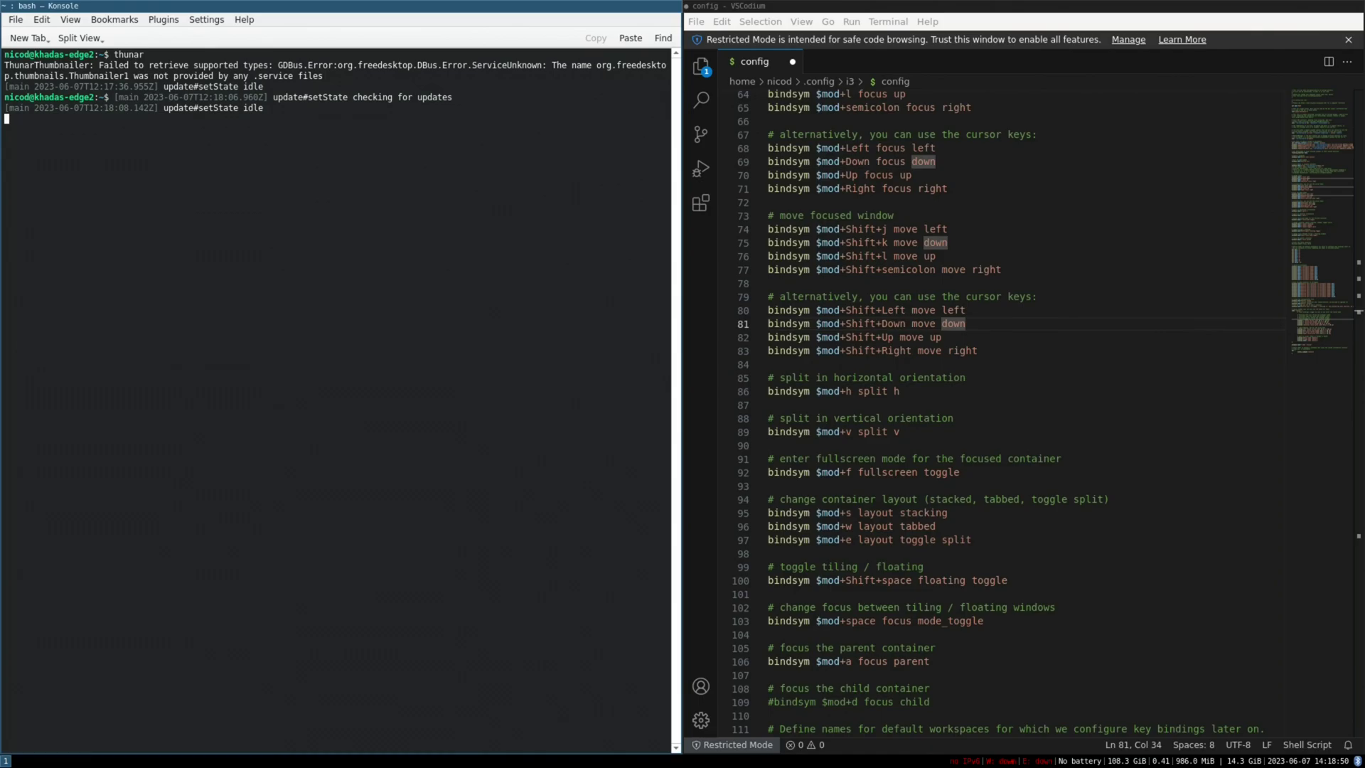
# - Shift the terminal right and back left with Mod+Shift+arrows, swapping it with the editor
pyautogui.press('super+shift+Right')
pyautogui.press('super+shift+Left')
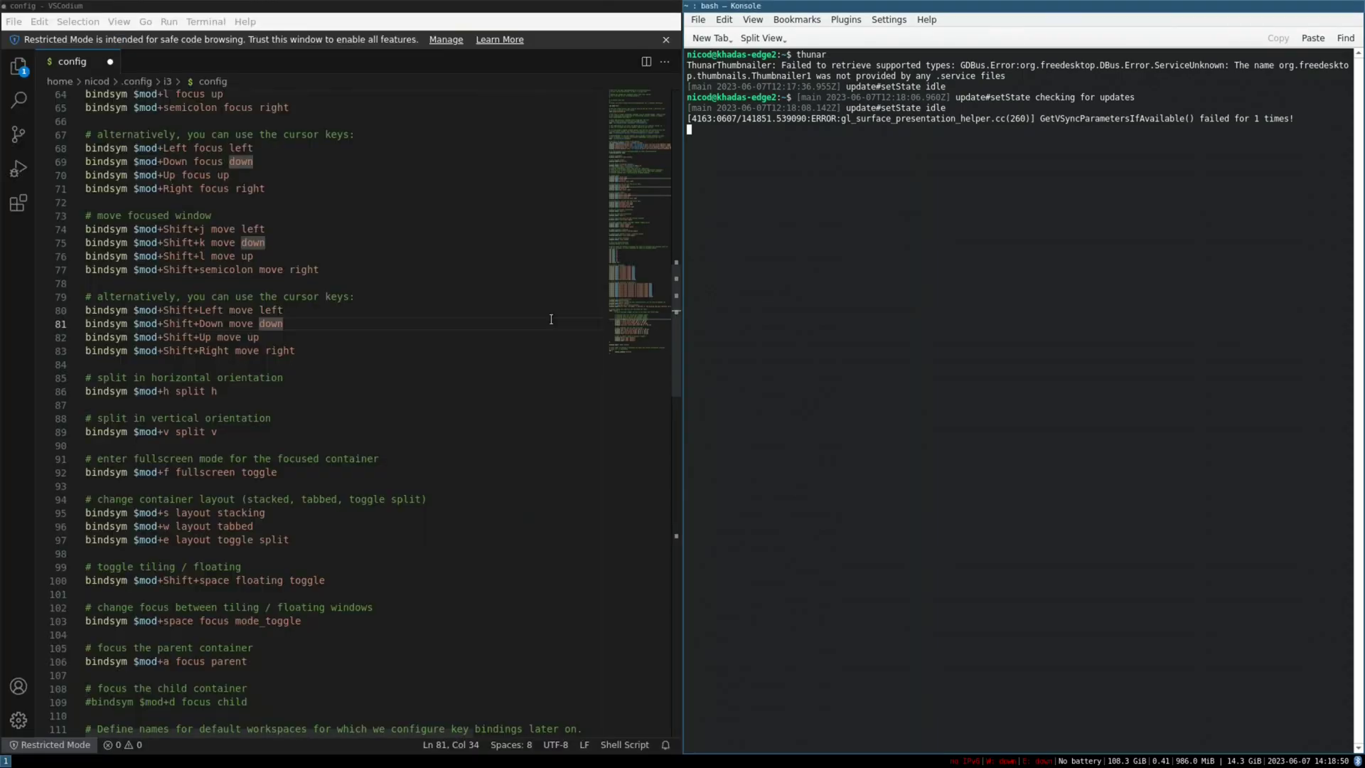
pyautogui.press('super+shift+Left')
# - Toggle the editor window fullscreen on and off with Mod+F
pyautogui.click(905, 458)
pyautogui.scroll(-5, 886, 270)
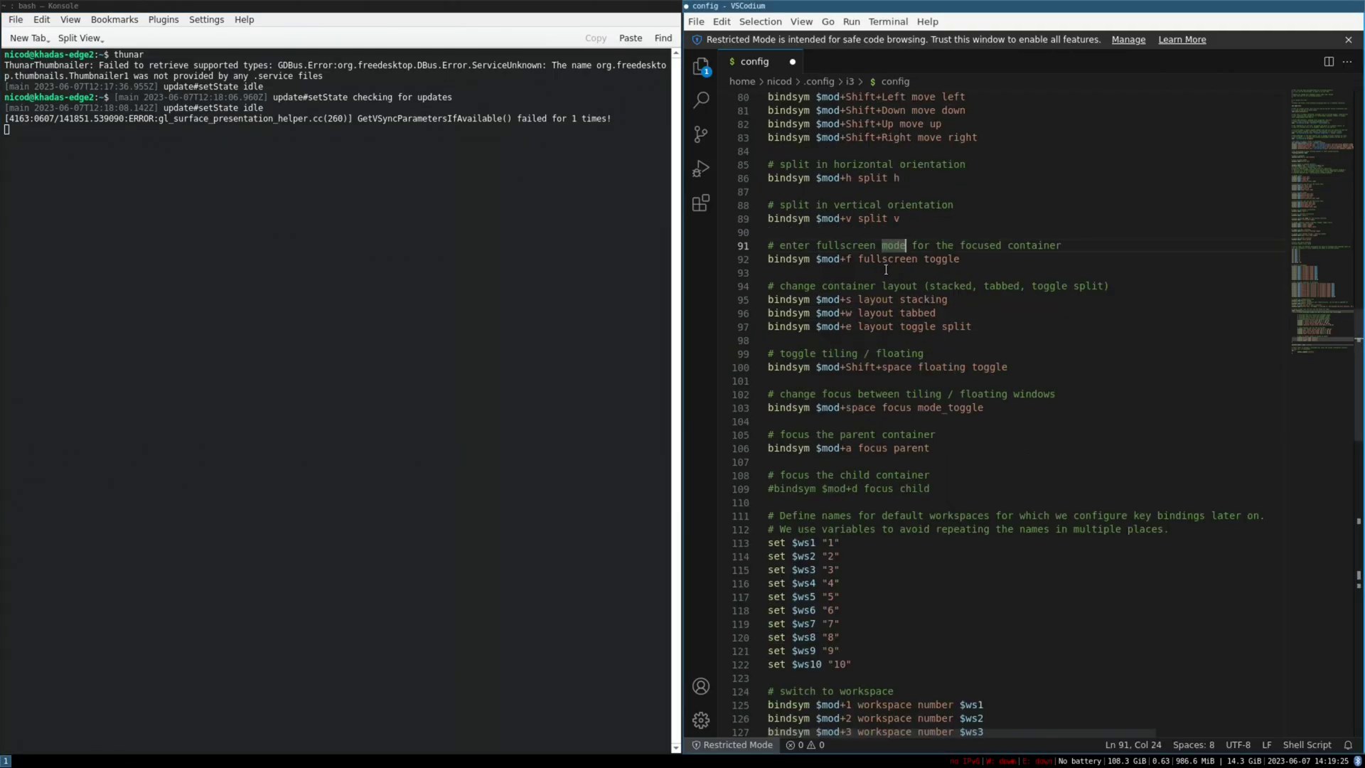
pyautogui.press('super+f')
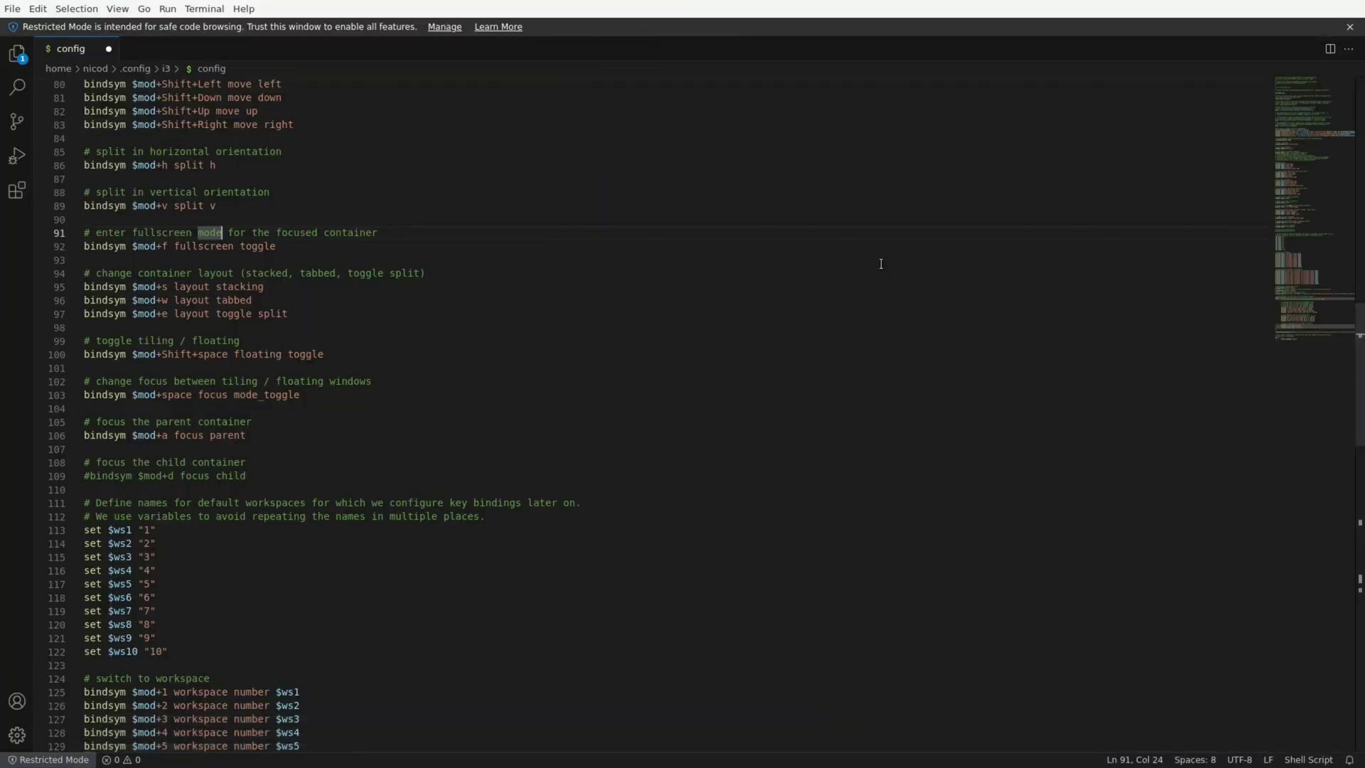
pyautogui.press('super+f')
pyautogui.press('super+f')
pyautogui.press('super+f')
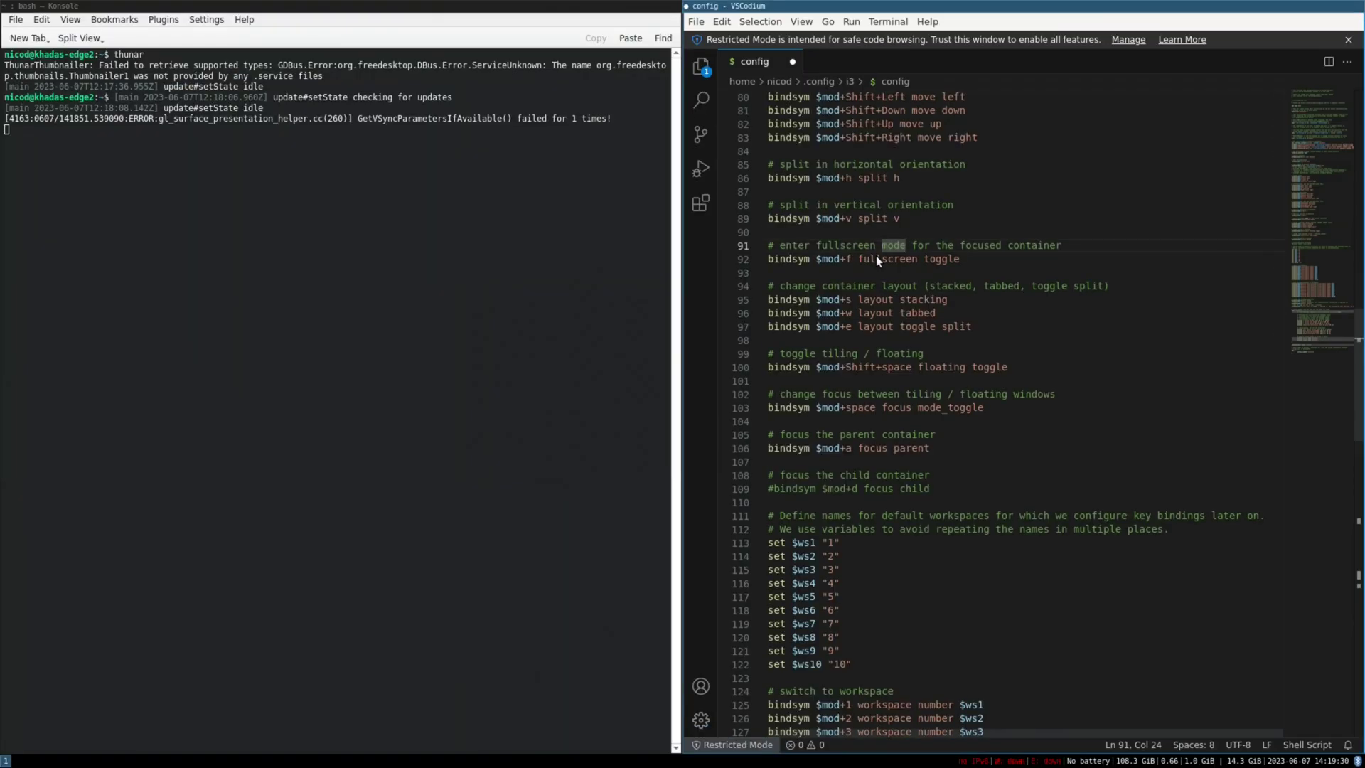
# - Scroll through the remaining config lines, then close VSCodium with Mod+Shift+Q
pyautogui.scroll(-4, 916, 309)
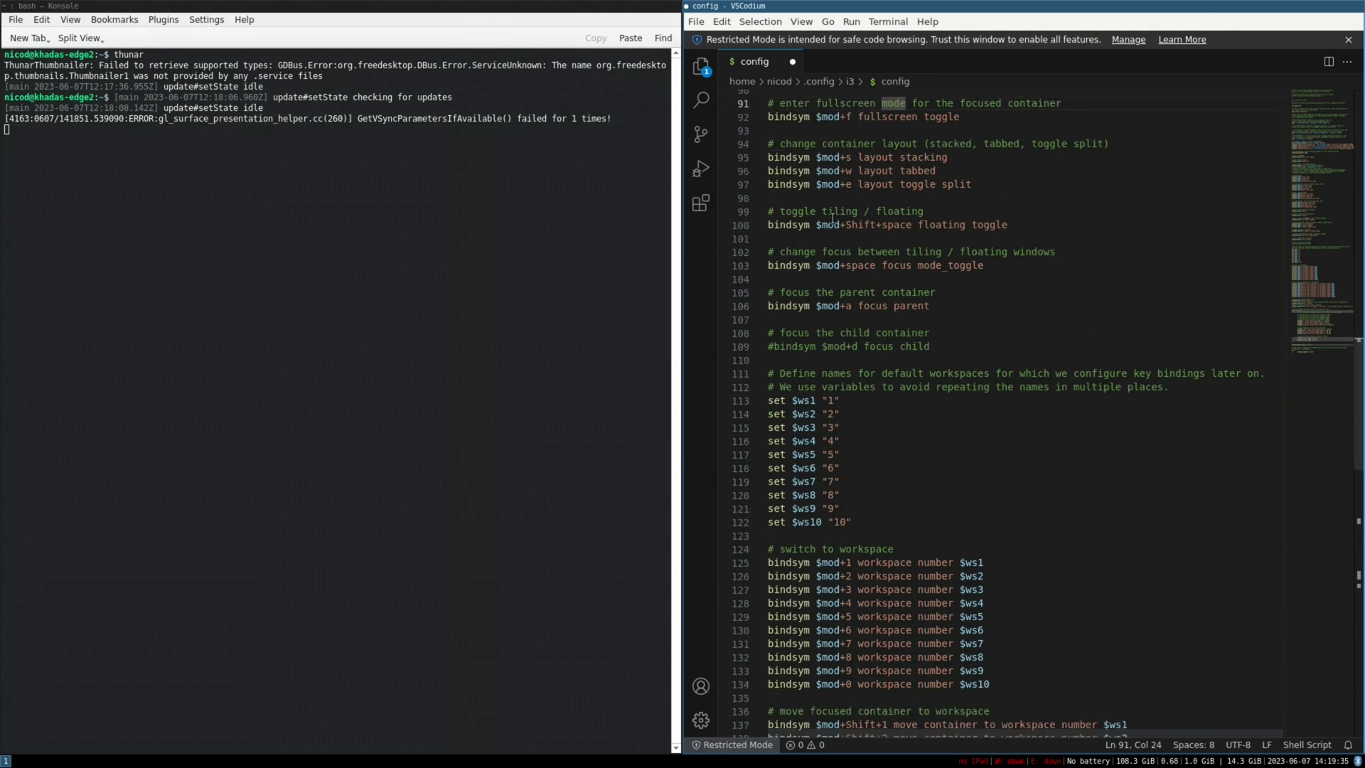
pyautogui.scroll(-12, 796, 206)
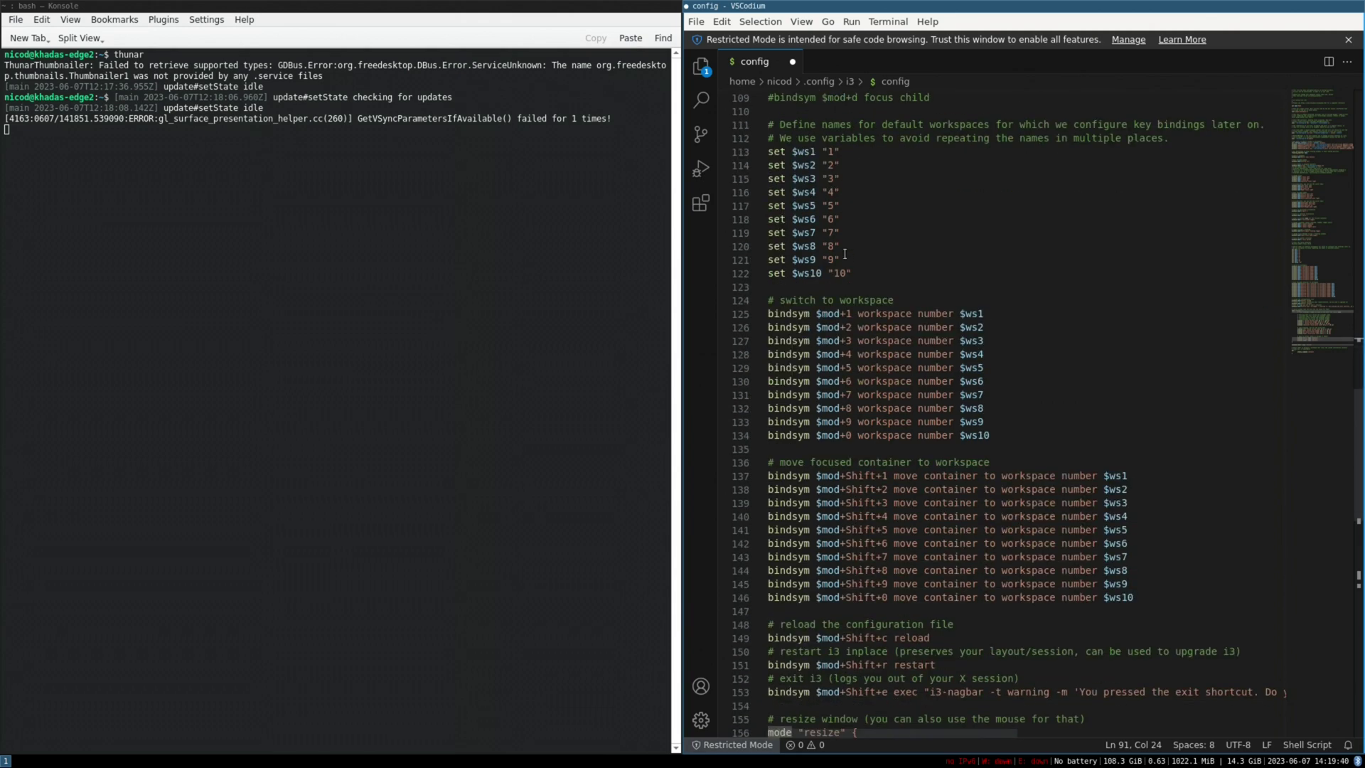
pyautogui.scroll(-9, 862, 269)
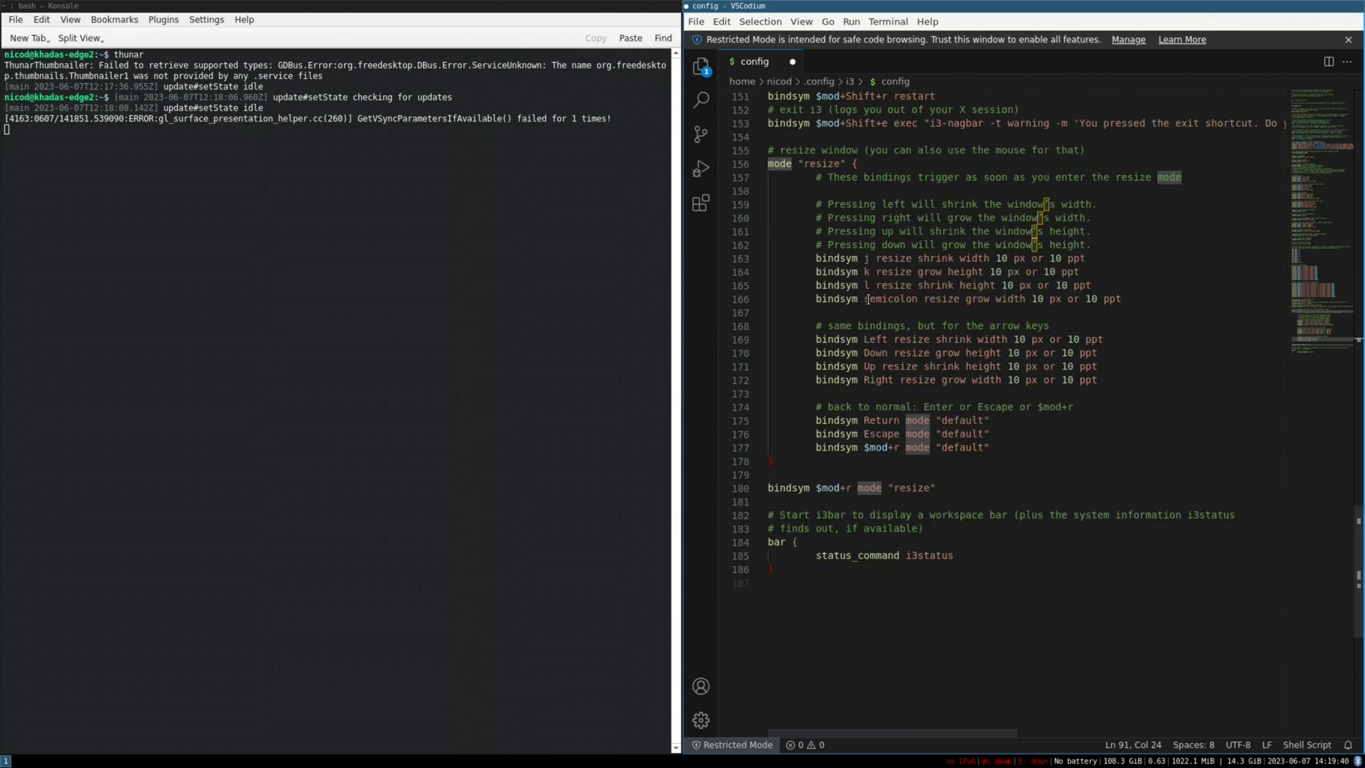
pyautogui.scroll(2, 942, 528)
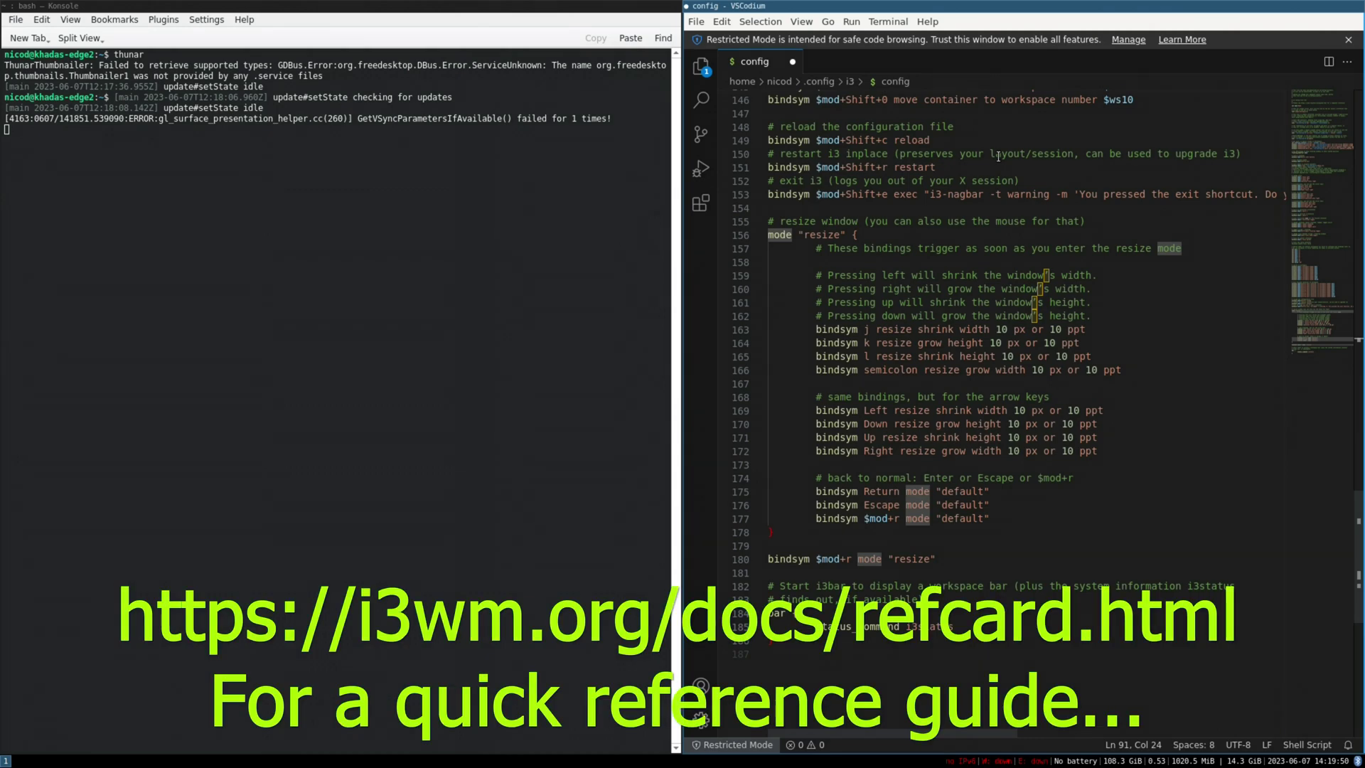
pyautogui.press('super+shift+q')
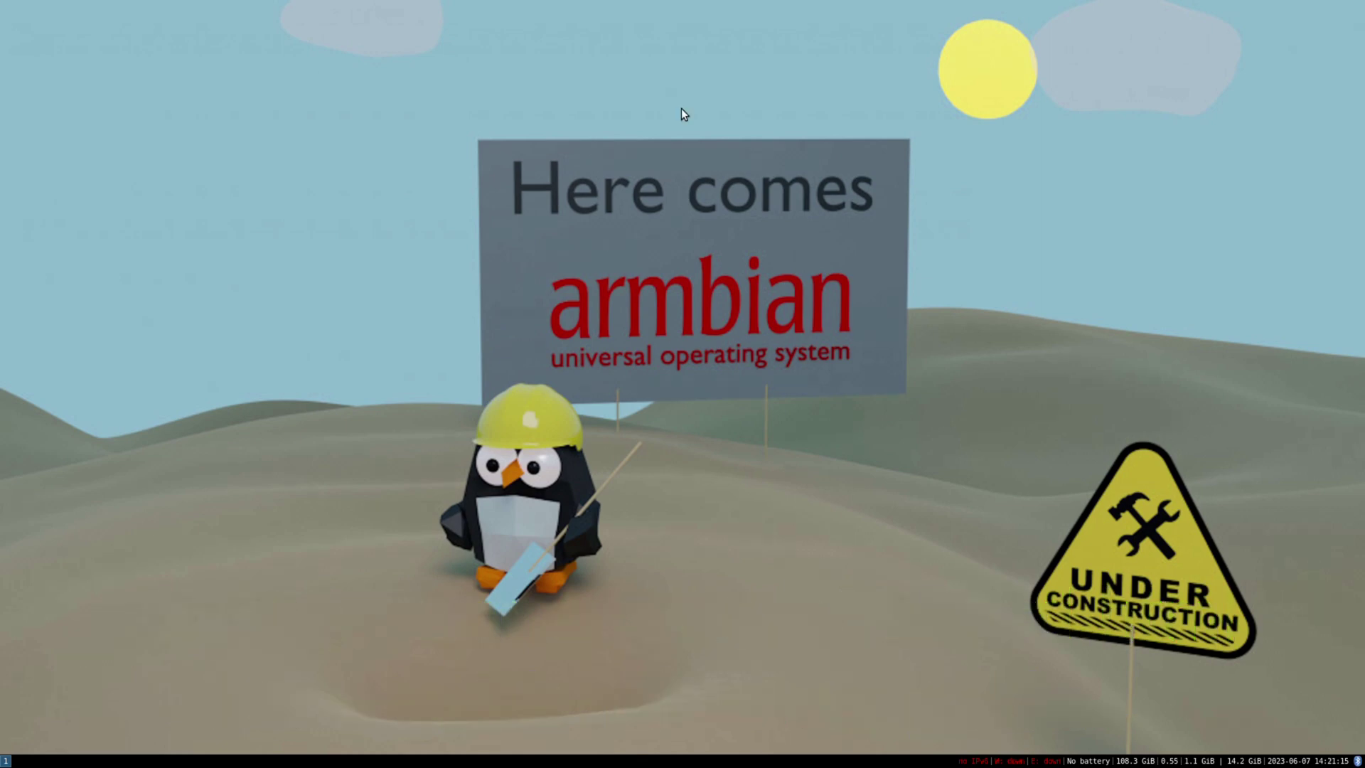
pyautogui.press('super+d')
pyautogui.write('system')
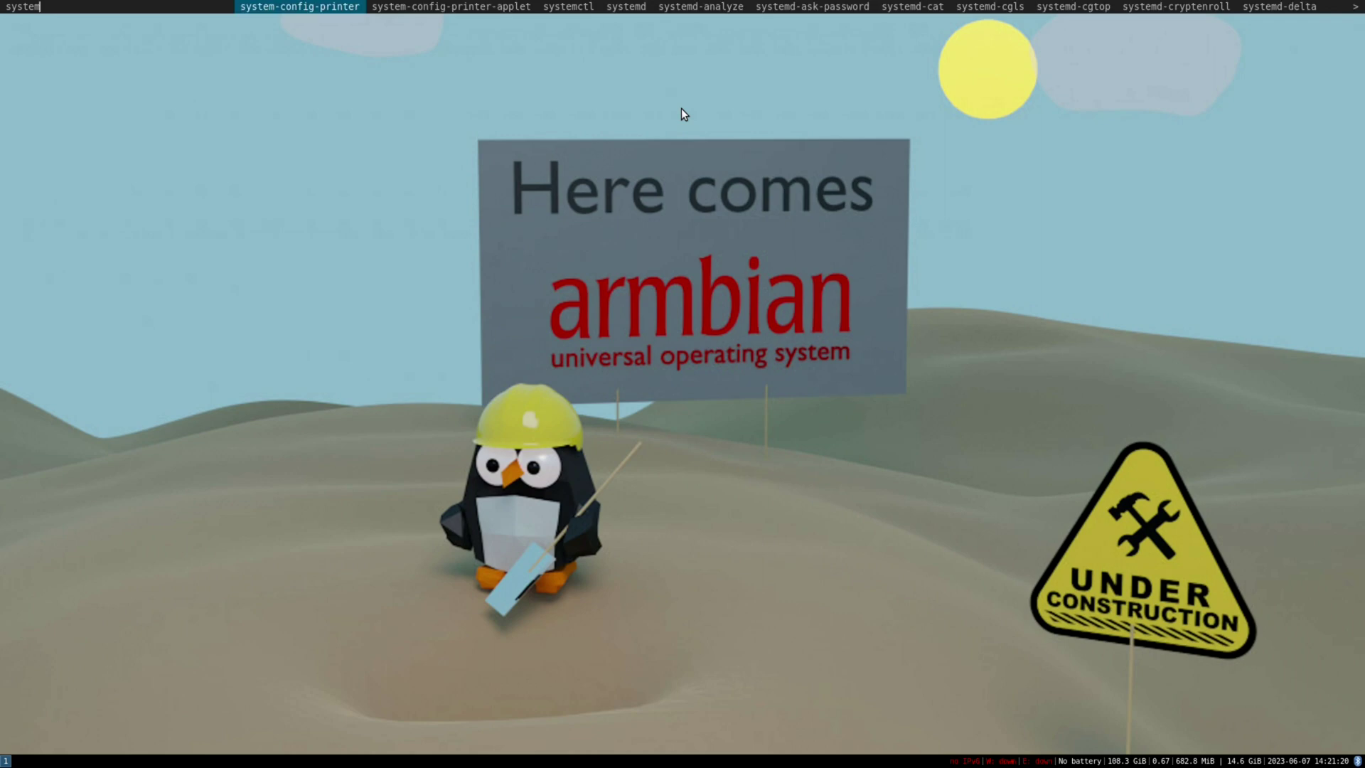
pyautogui.write('-mo')
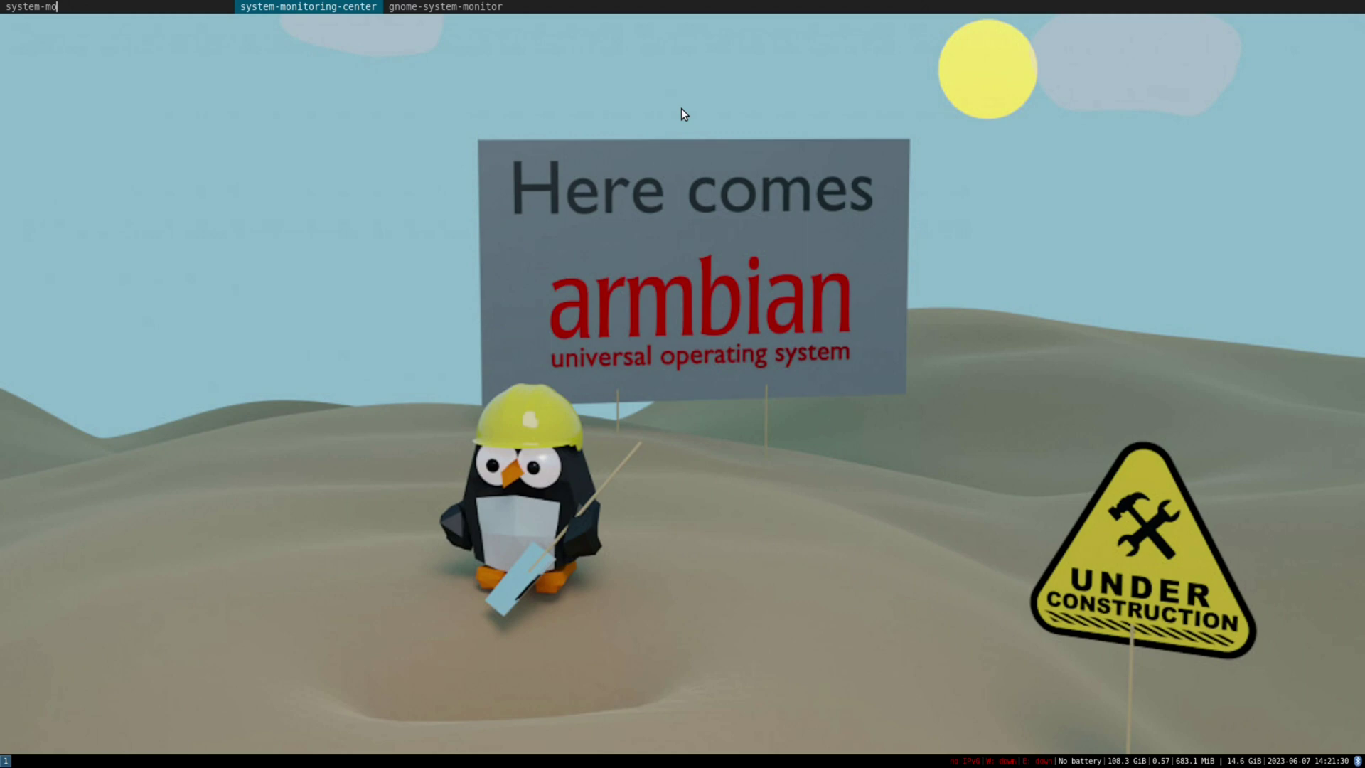
pyautogui.press('Right')
pyautogui.press('Return')
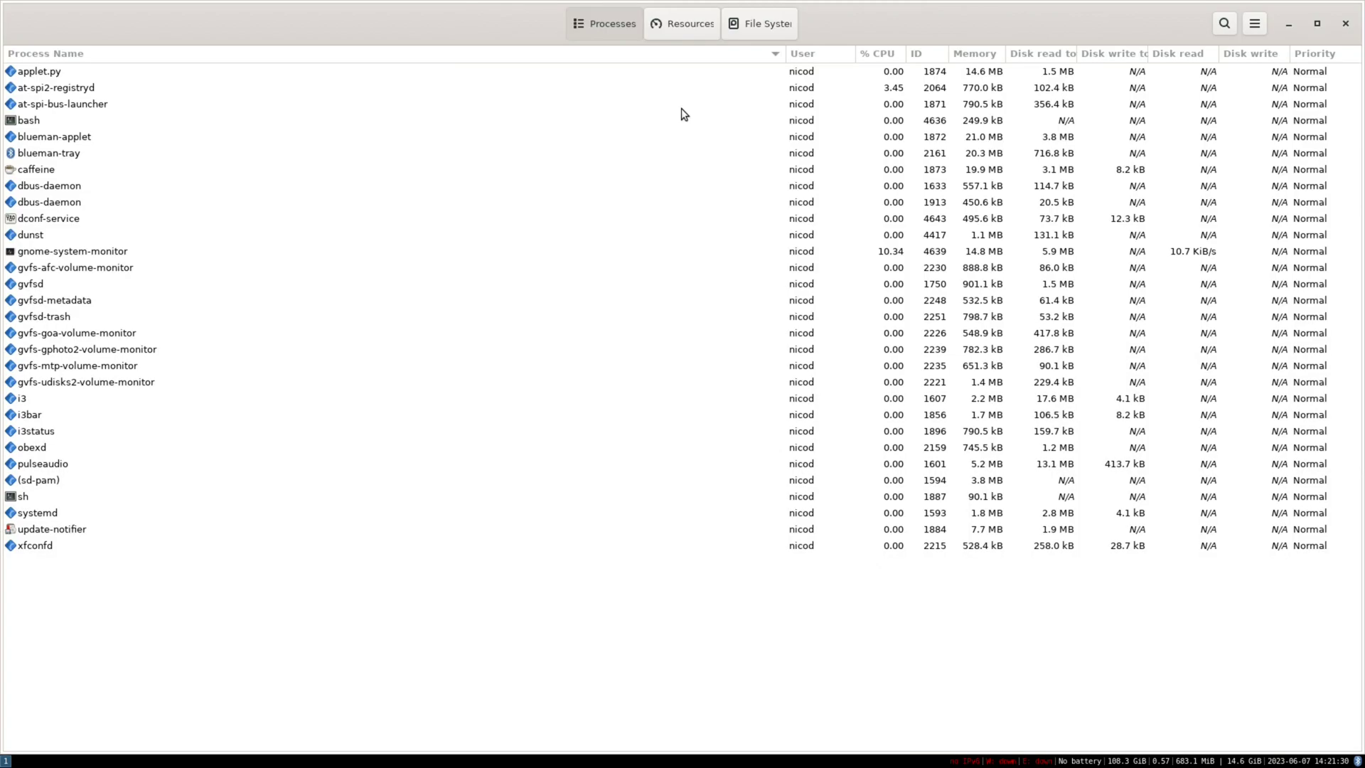
pyautogui.click(681, 26)
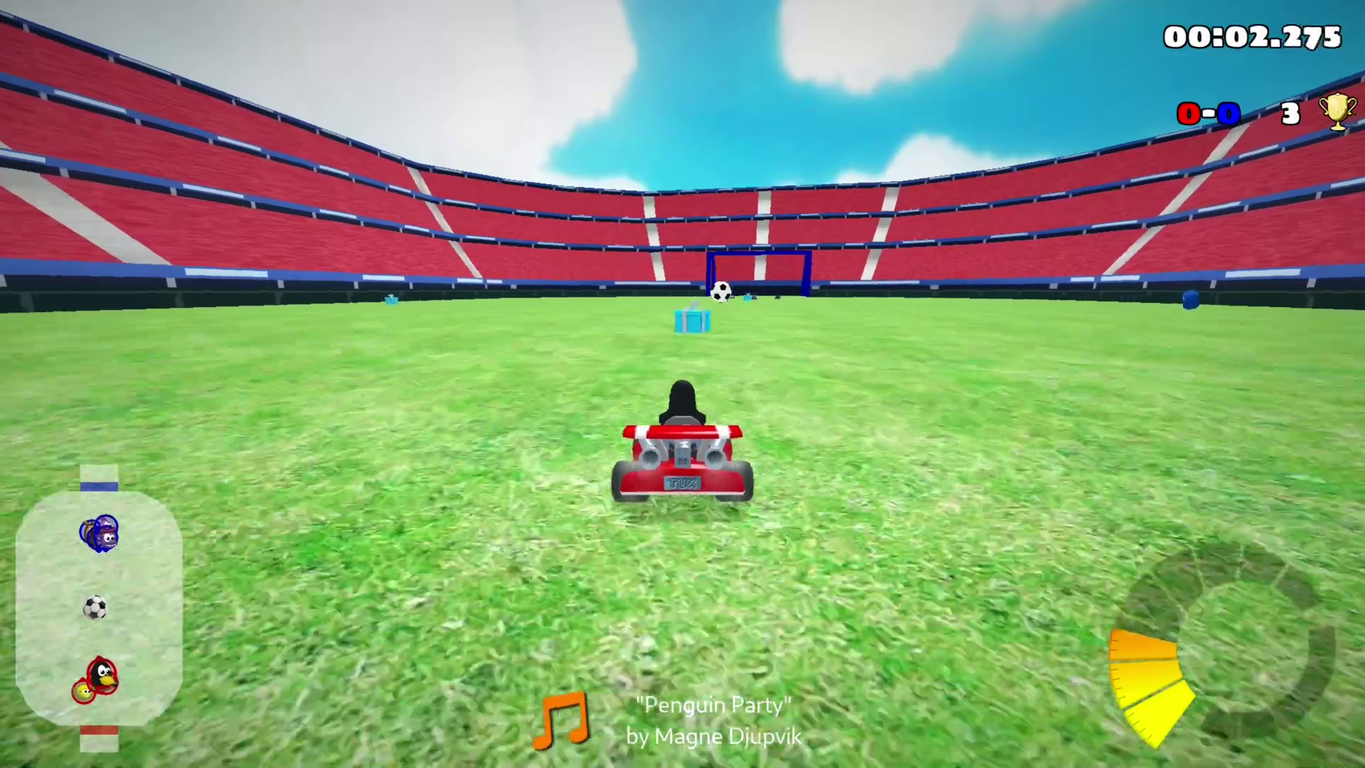
# - Drive the red Tux kart after the ball with the arrow keys, steering to line up the goal
pyautogui.press('Up')
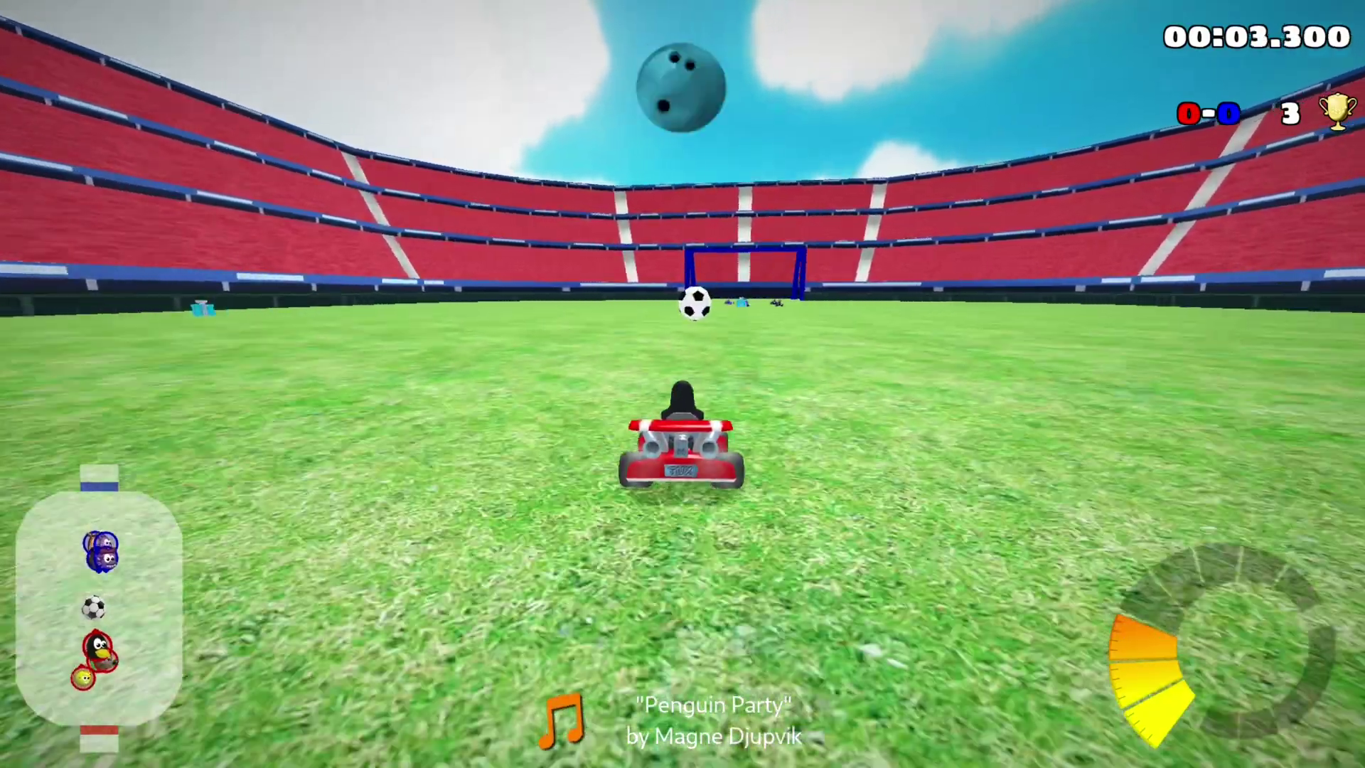
pyautogui.press('Left')
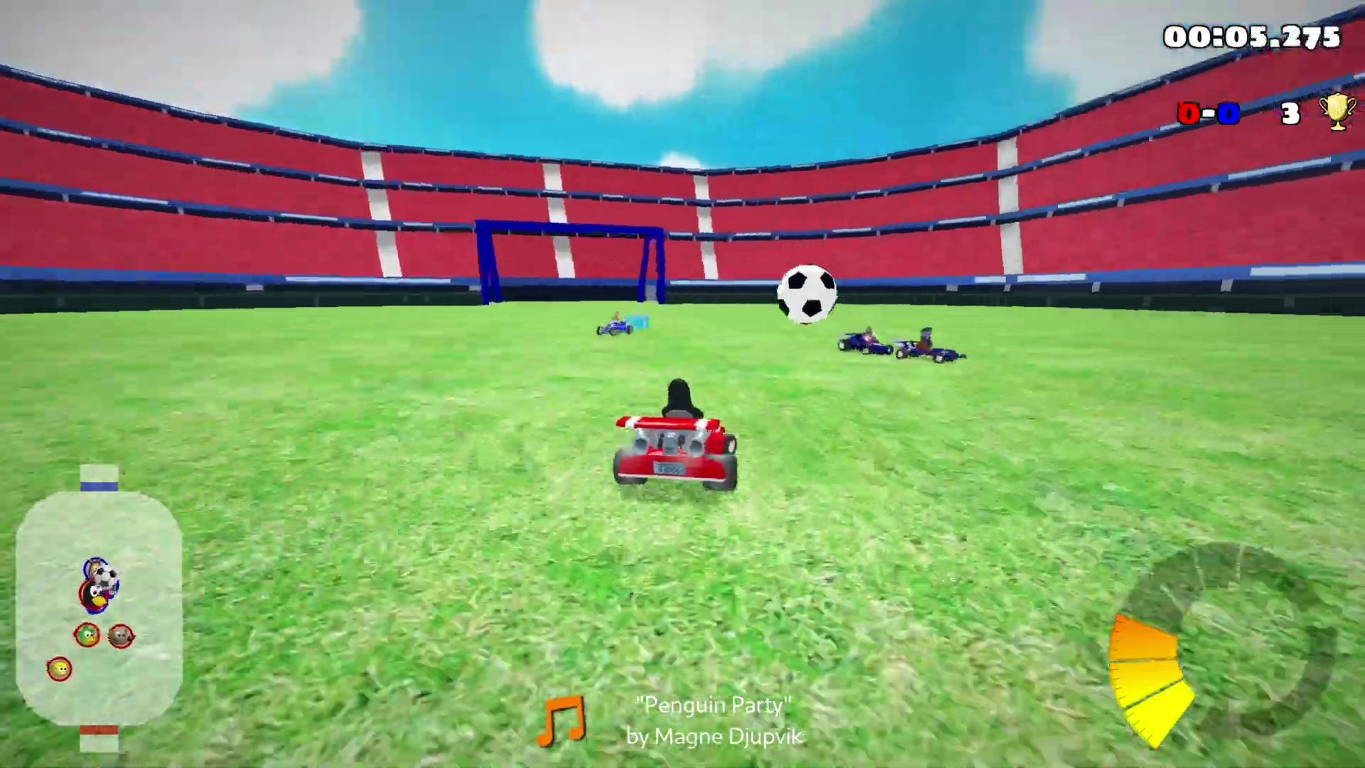
pyautogui.press('Up')
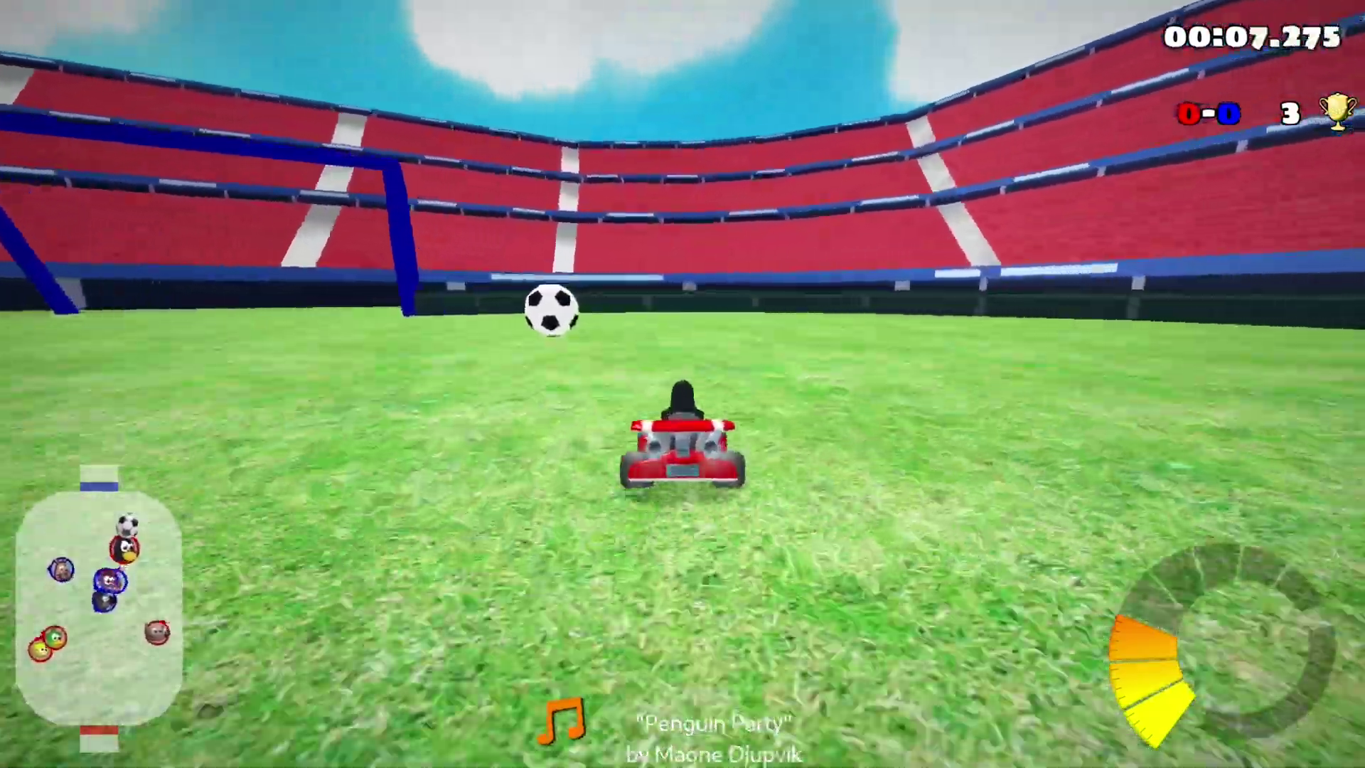
pyautogui.press('Up')
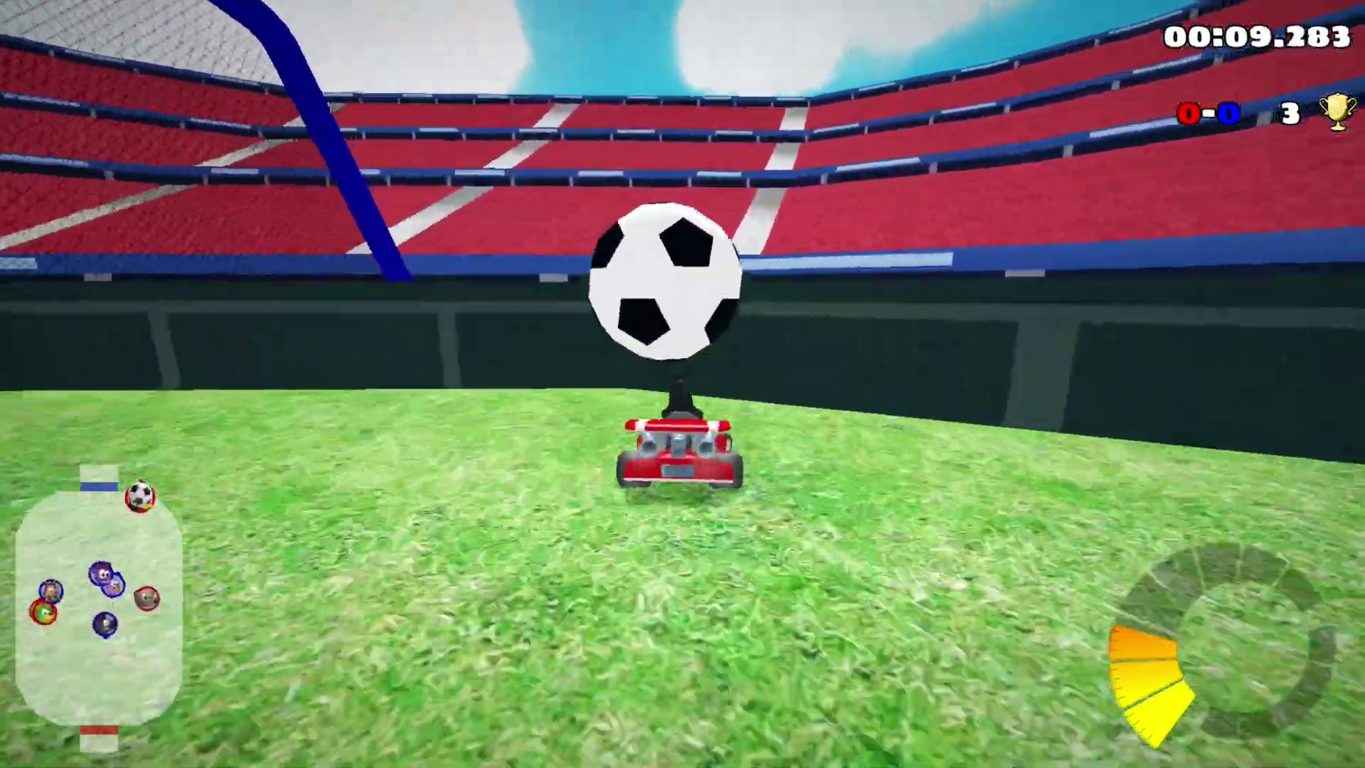
pyautogui.press('Left')
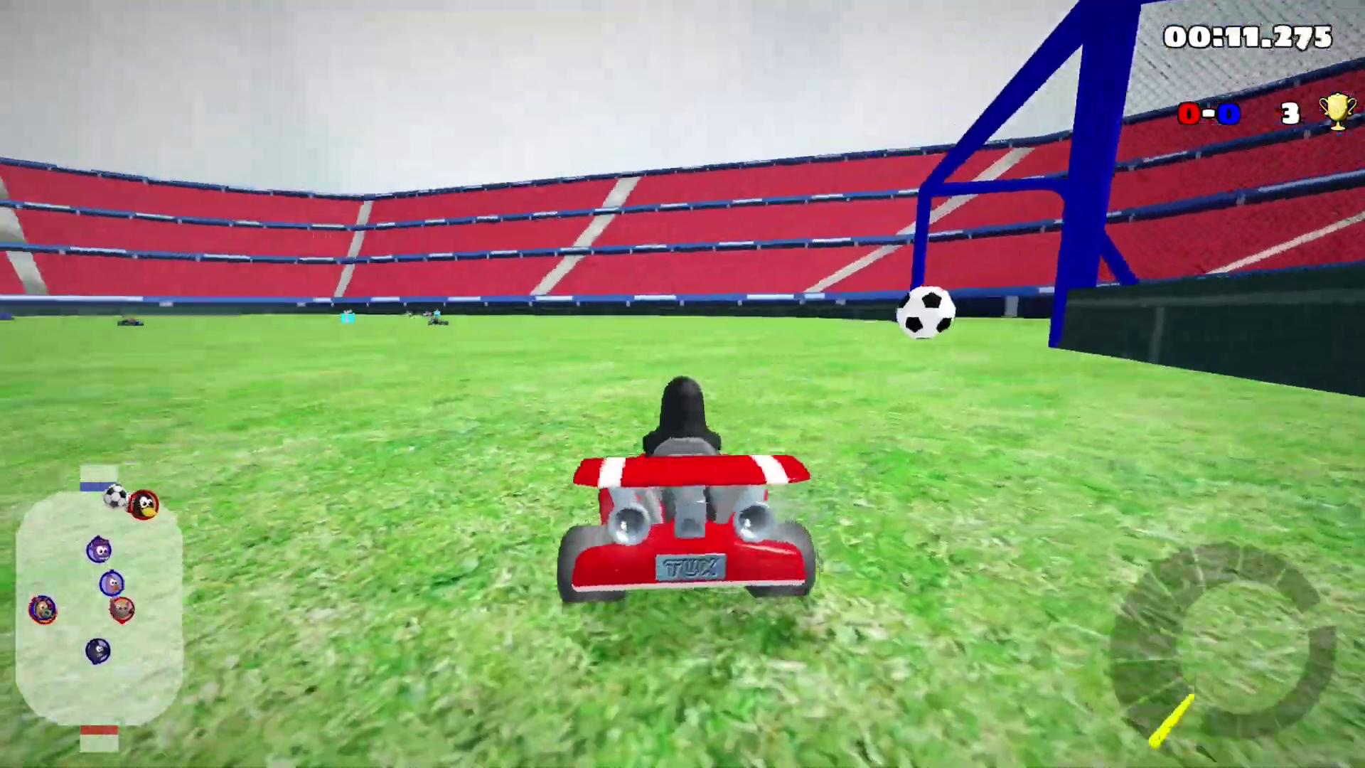
pyautogui.press('Up')
pyautogui.press('Right')
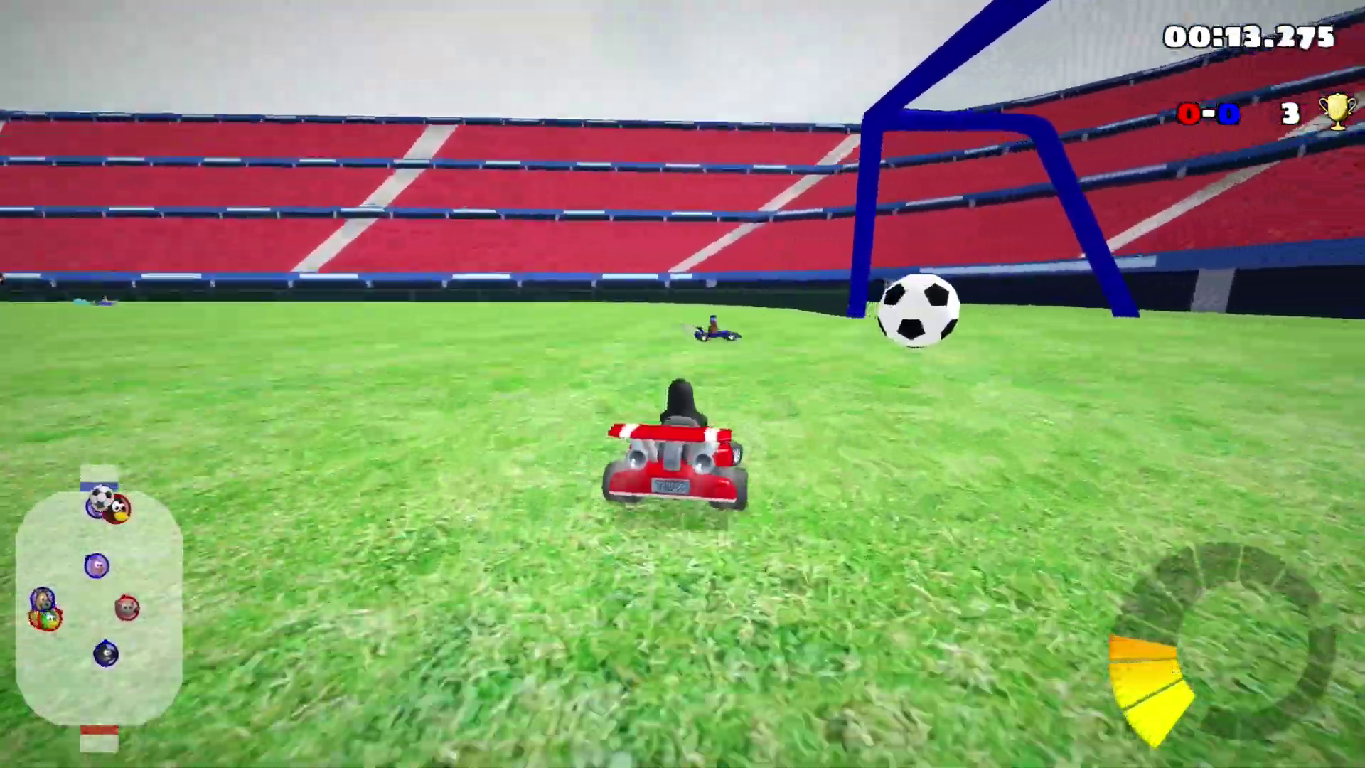
pyautogui.press('Right')
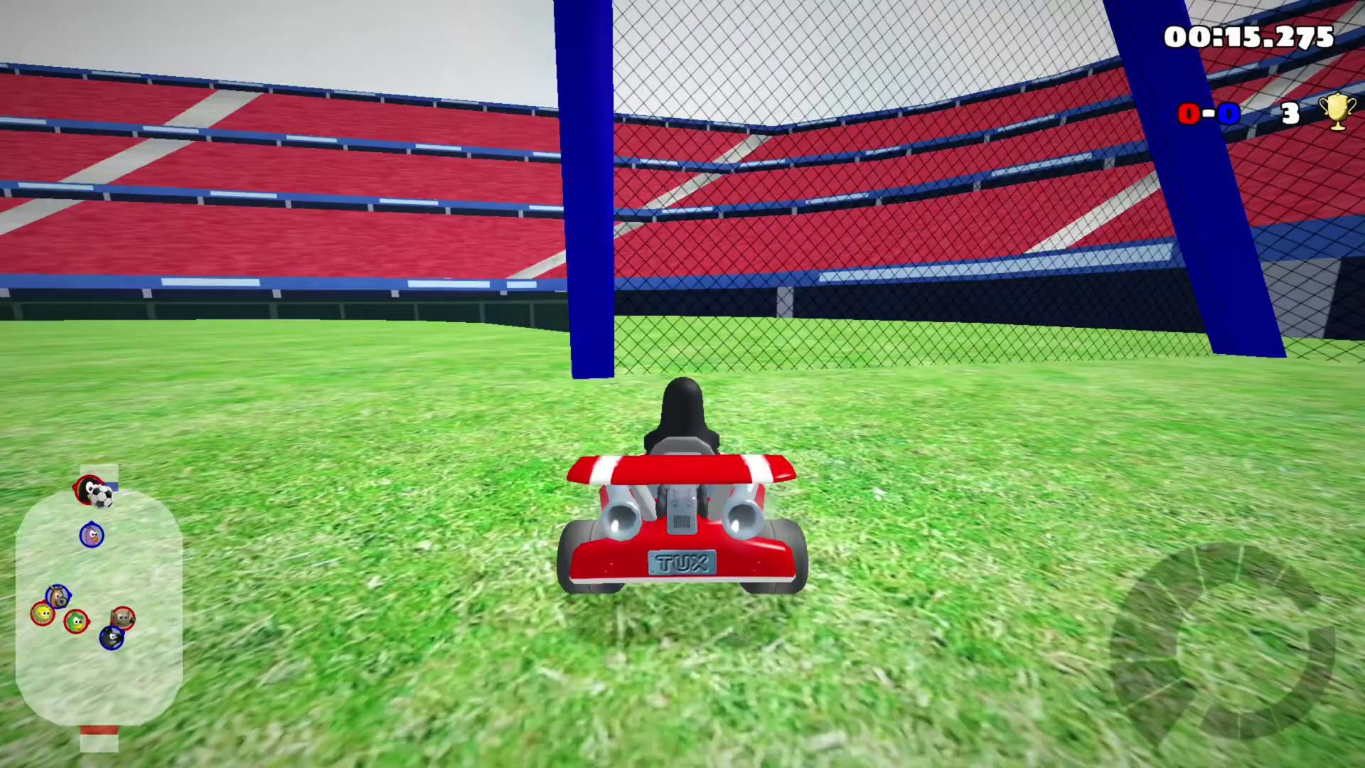
pyautogui.press('Up')
pyautogui.press('Right')
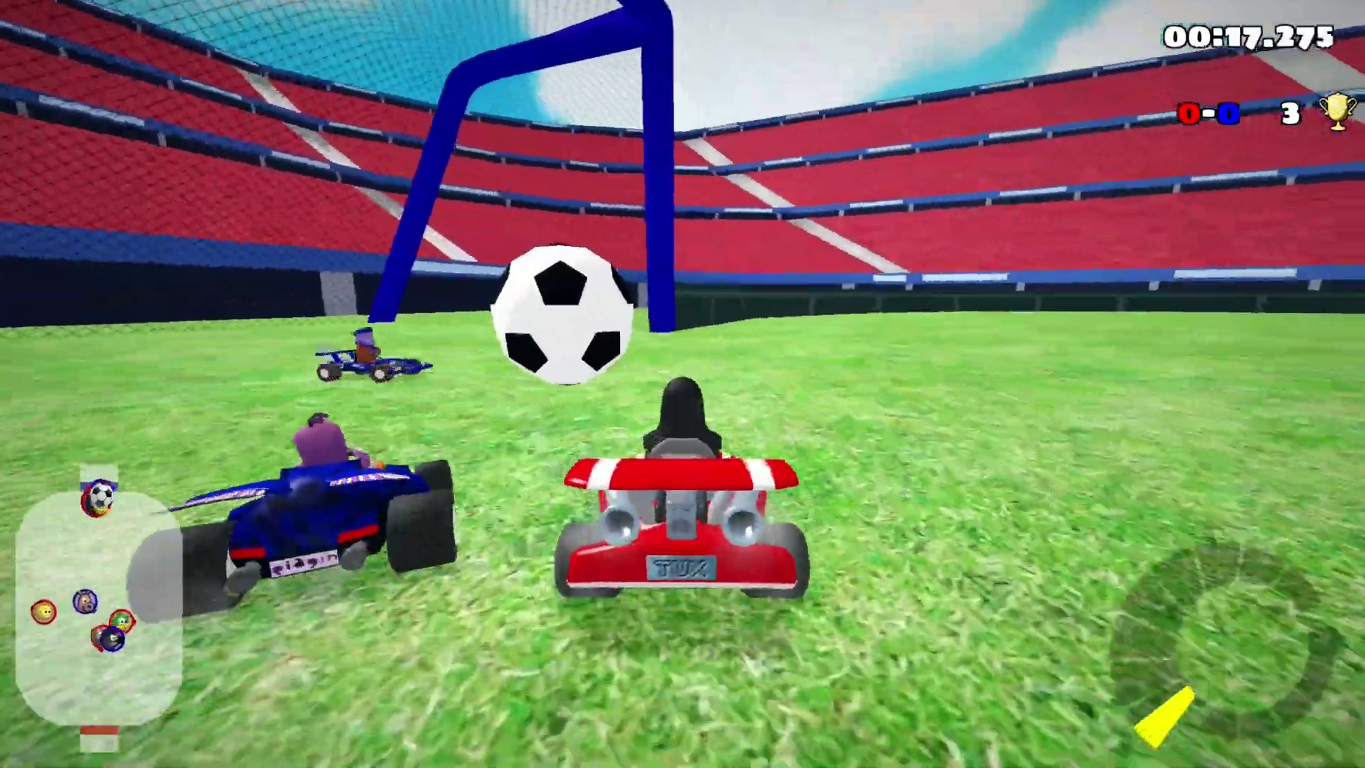
pyautogui.press('Left')
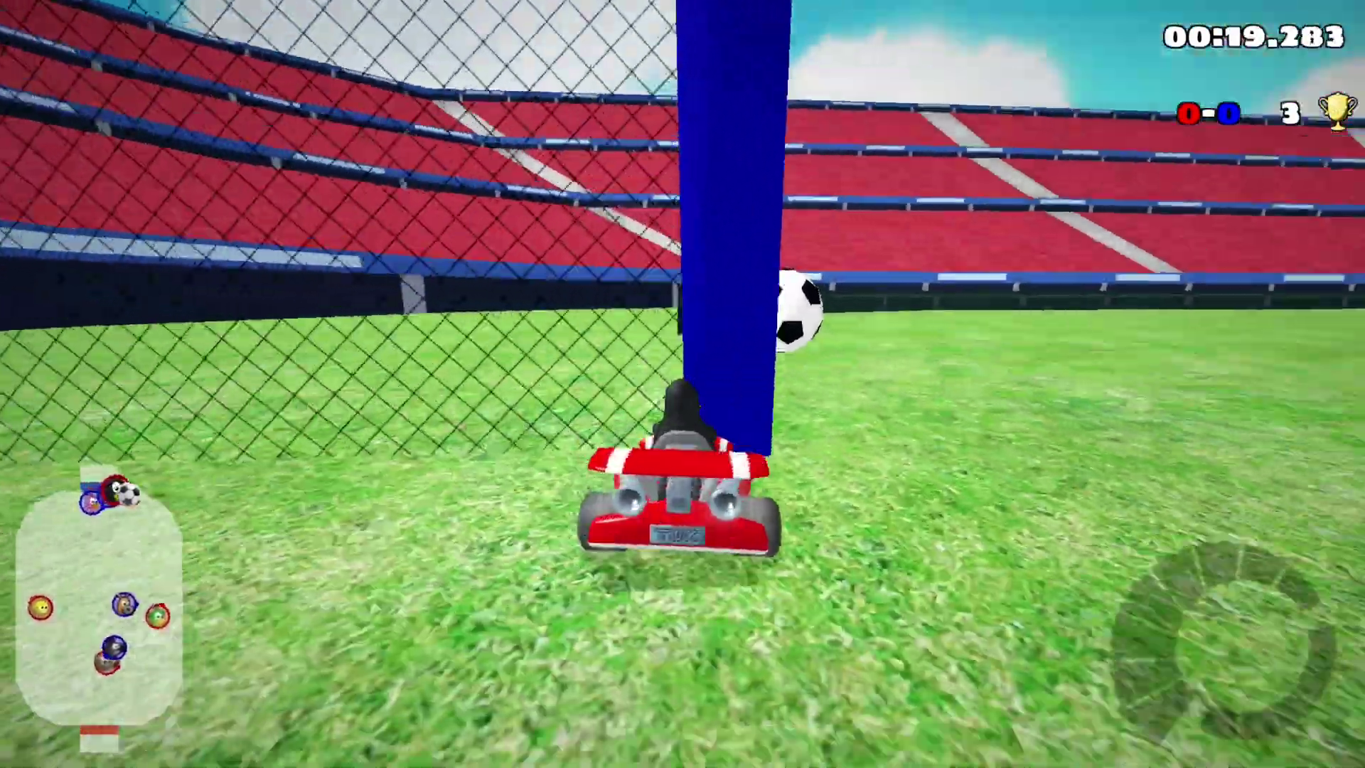